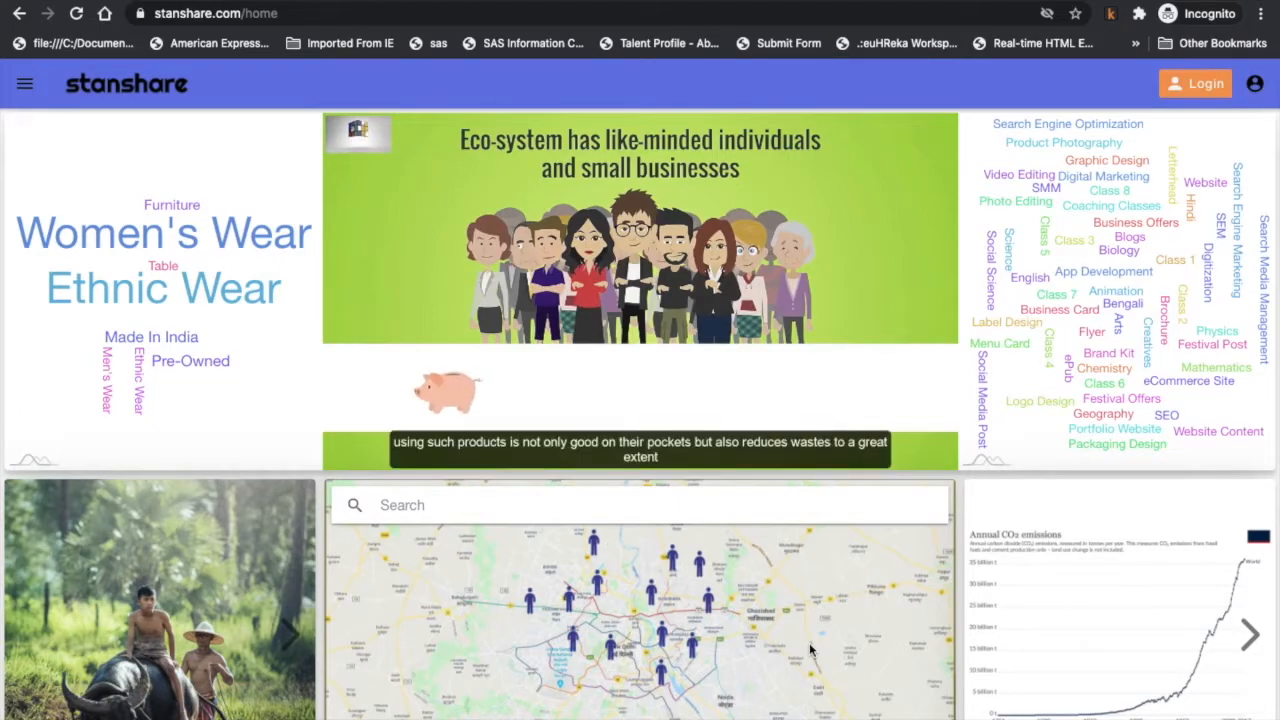
# Start logging in to stanshare with Google and submit the account's email address.
pyautogui.scroll(-2, 810, 650)
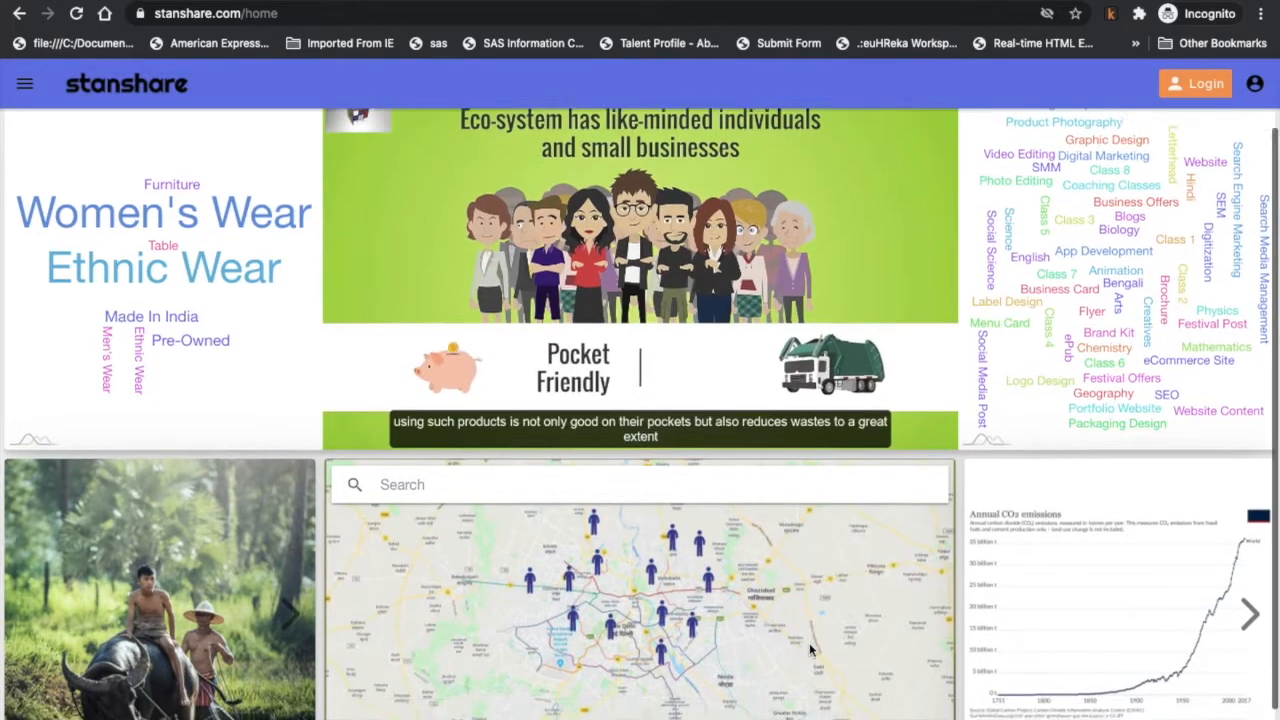
pyautogui.scroll(-1, 810, 650)
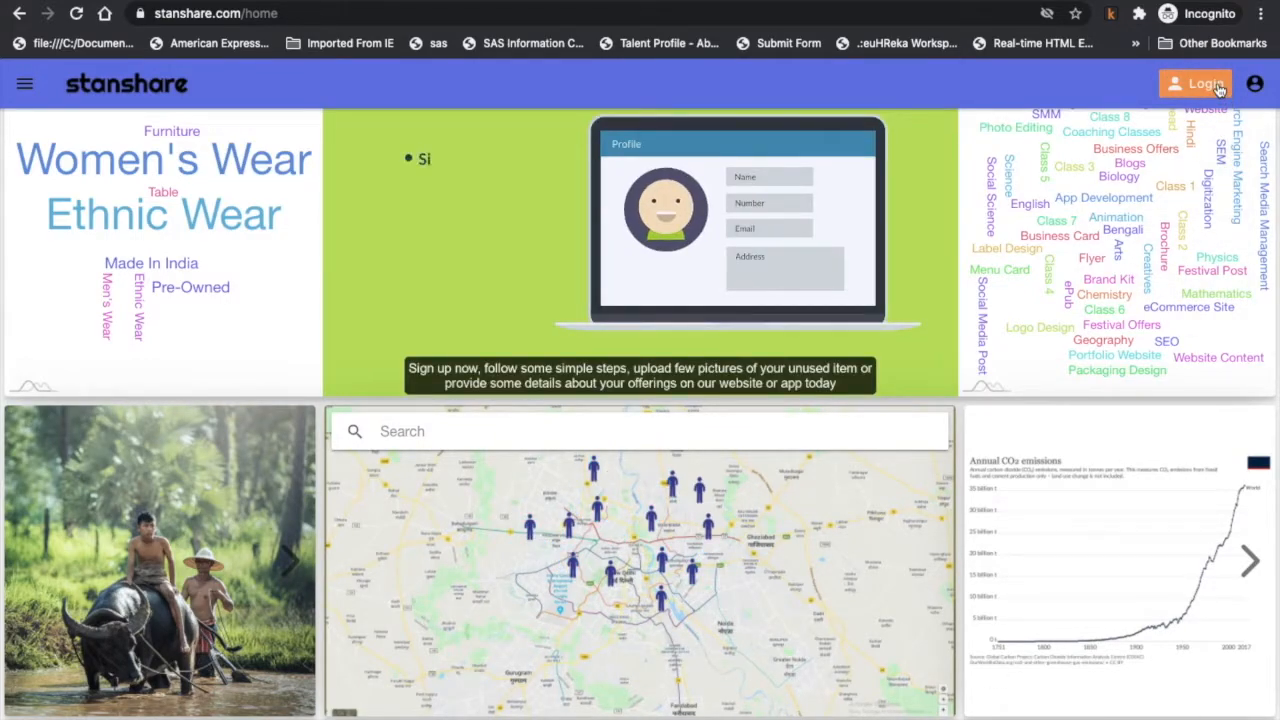
pyautogui.click(1219, 89)
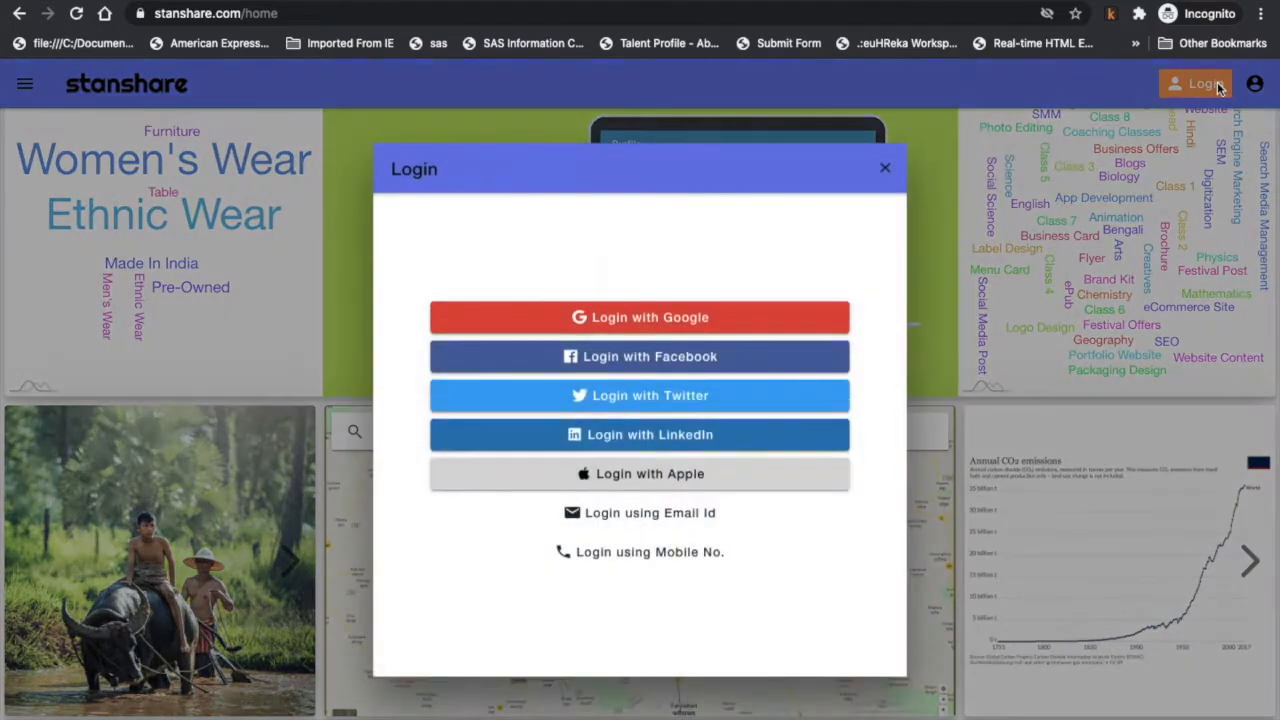
pyautogui.click(675, 318)
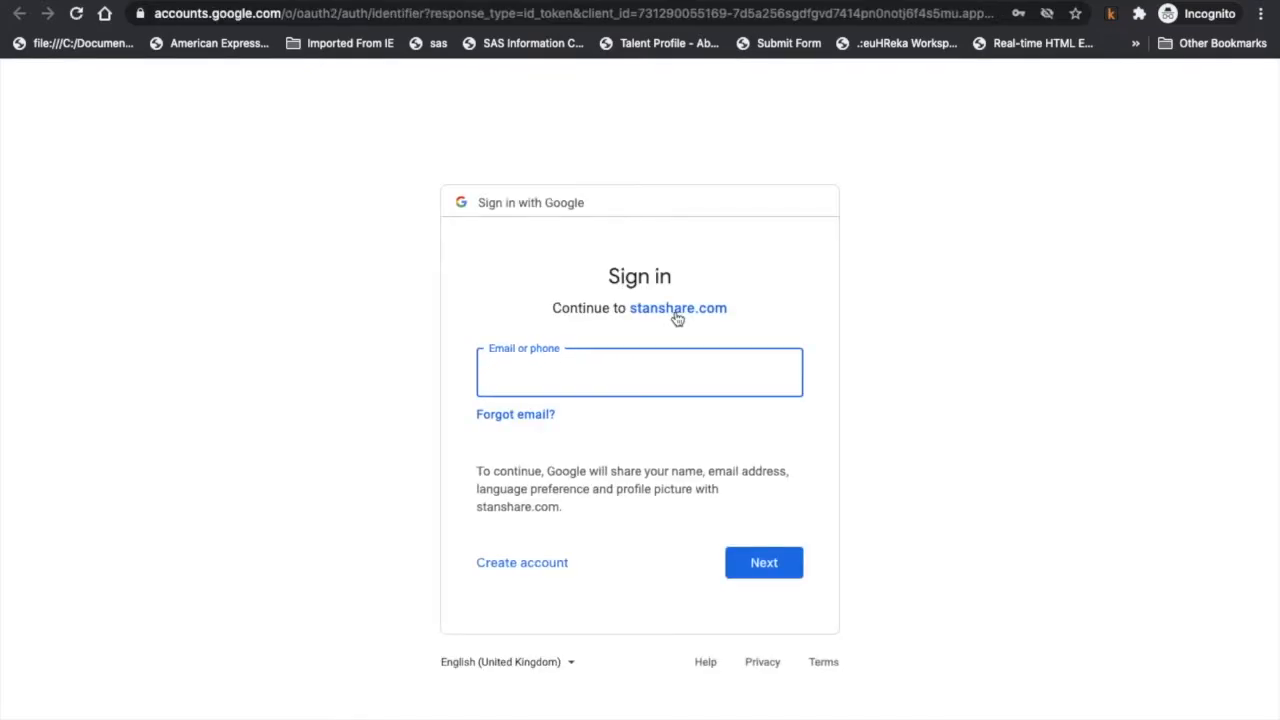
pyautogui.click(631, 366)
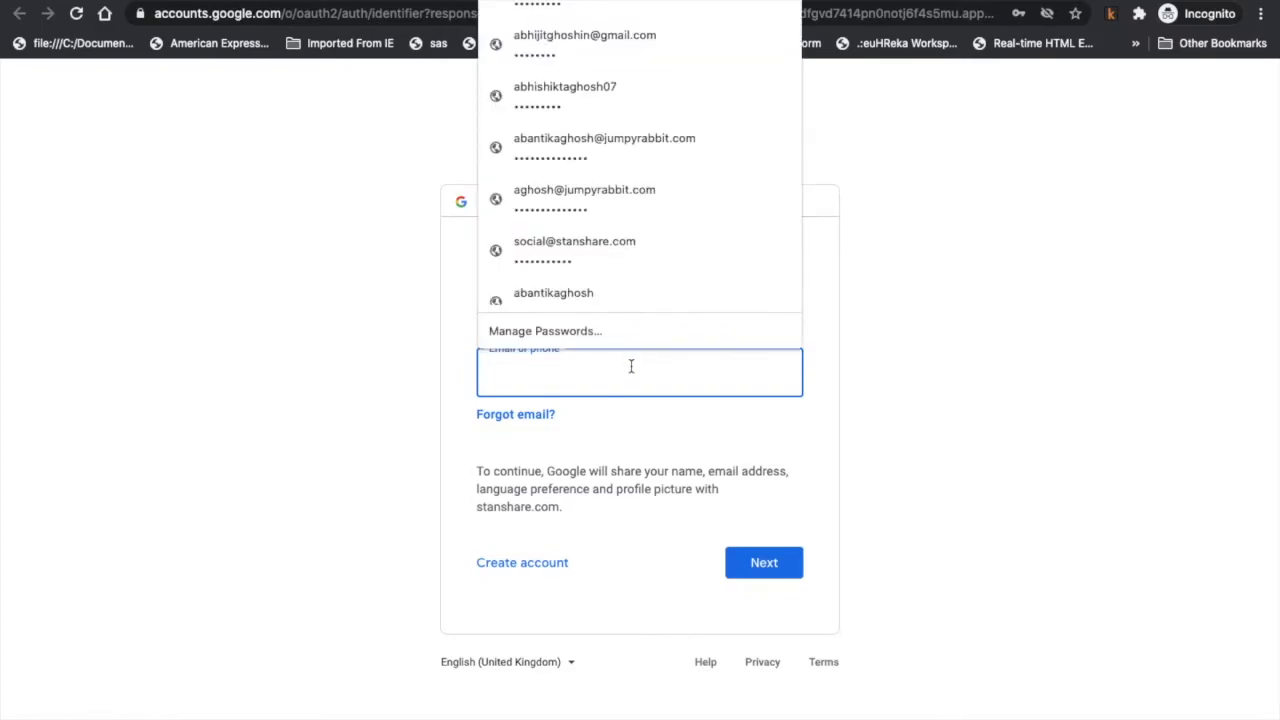
pyautogui.click(631, 6)
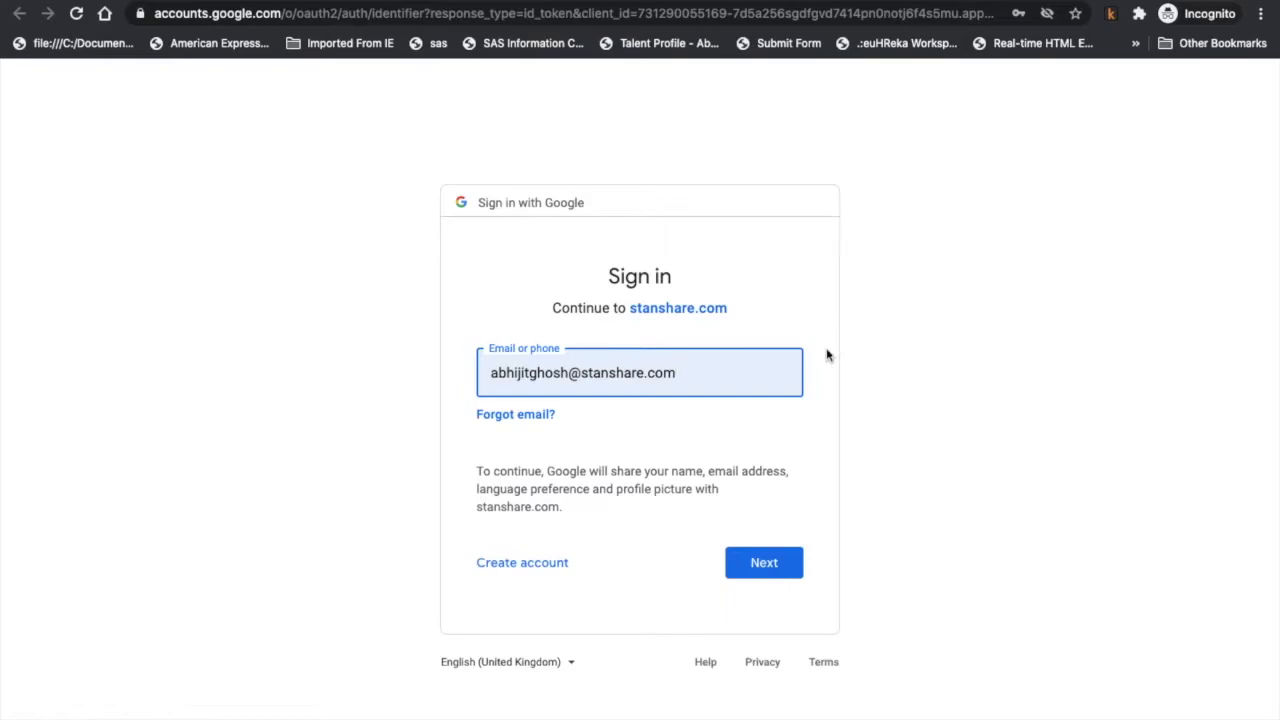
pyautogui.click(763, 563)
# Submit the account password and complete the 2-step verification with a code sent by text message.
pyautogui.hotkey('ctrl', 'v')
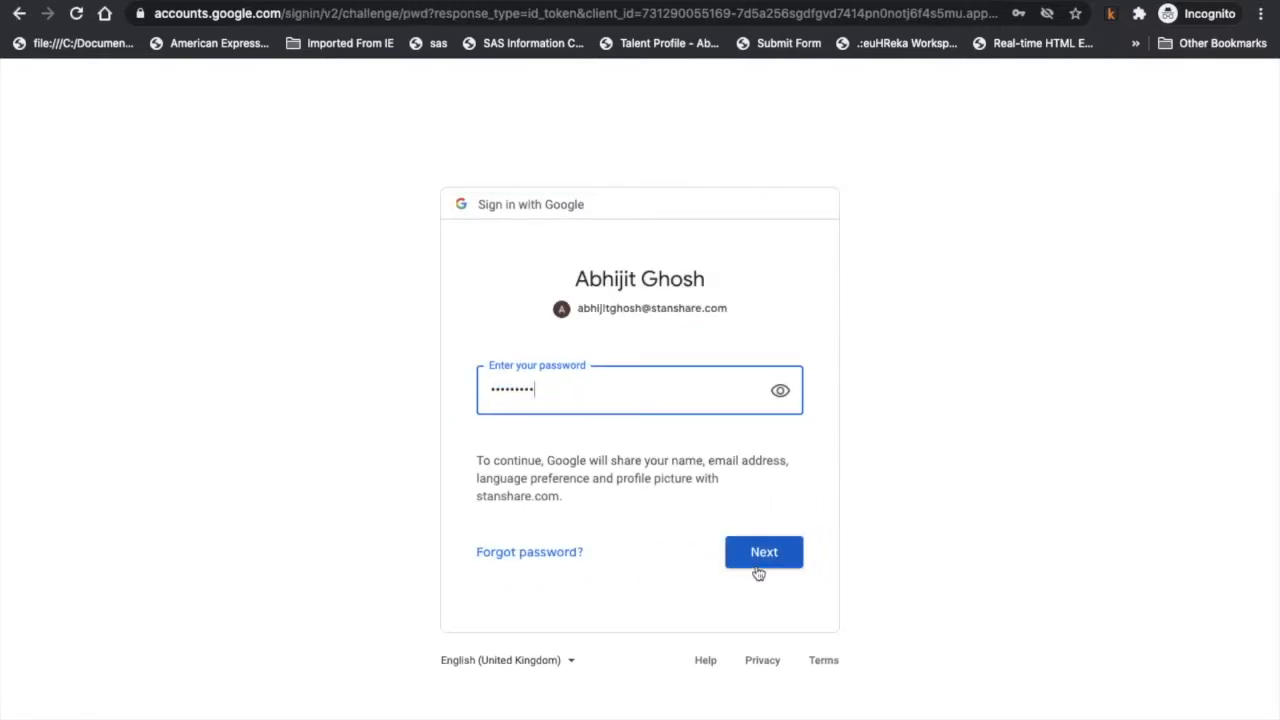
pyautogui.click(759, 572)
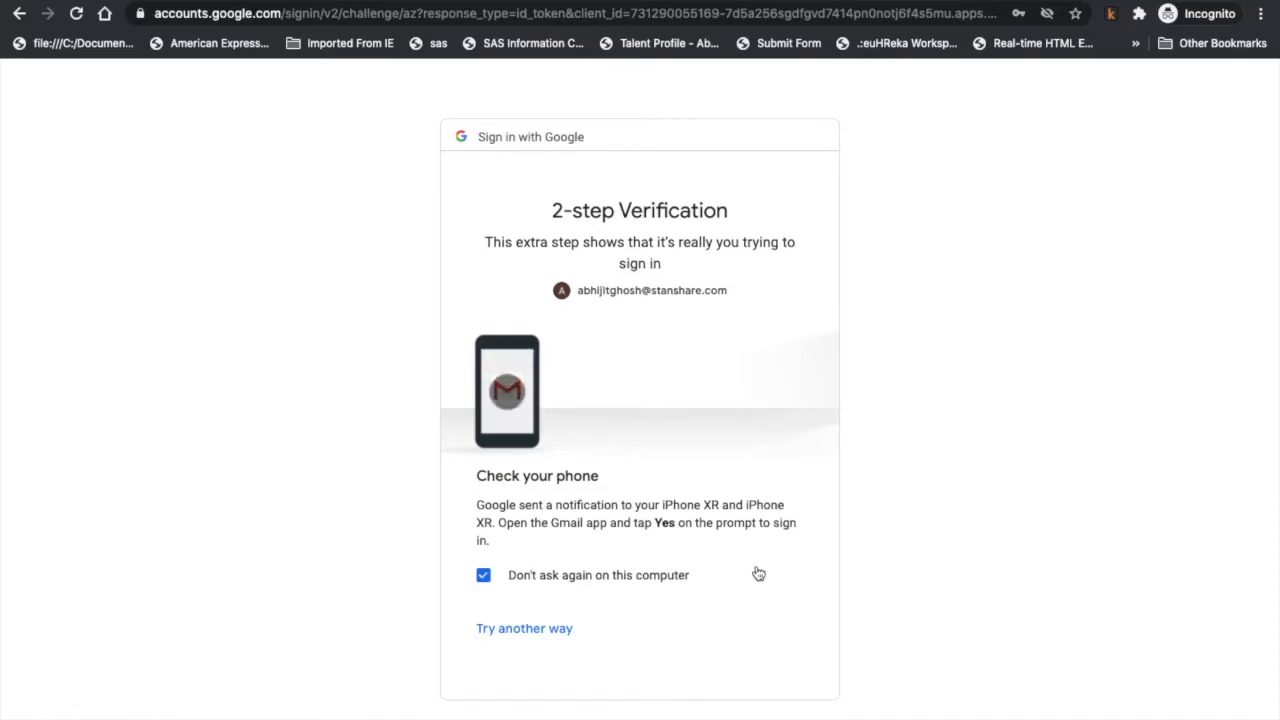
pyautogui.click(524, 628)
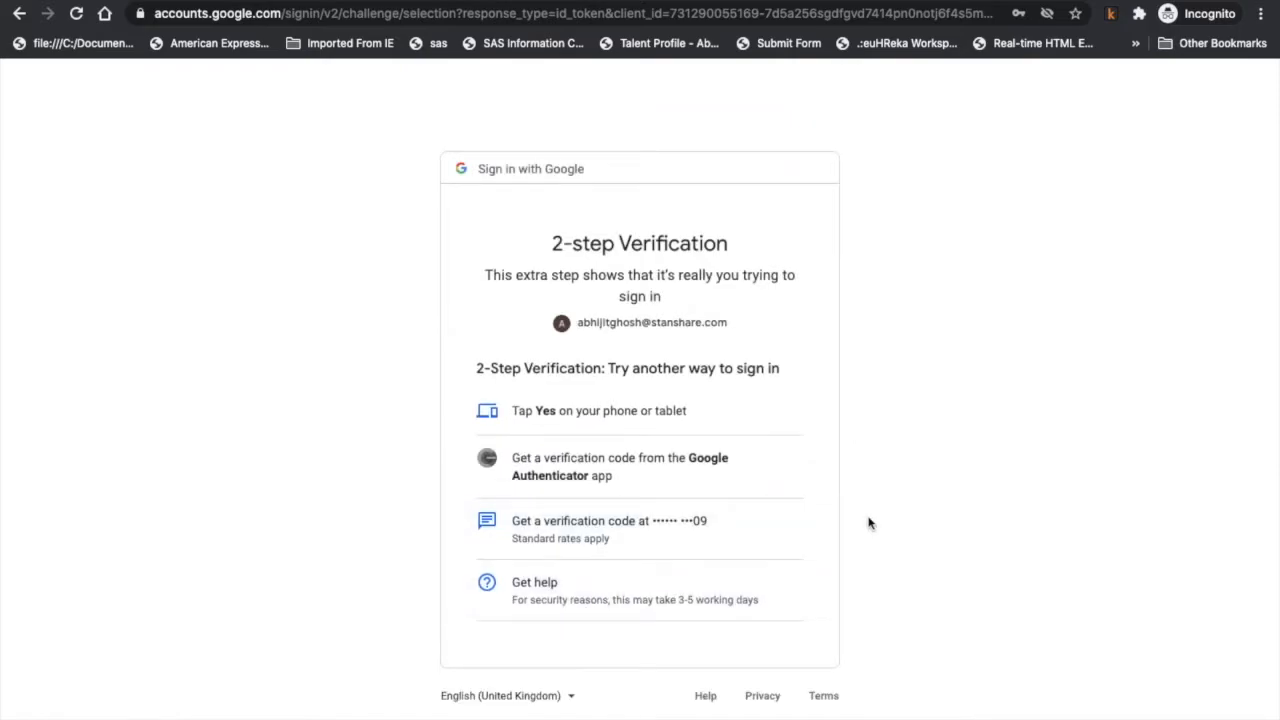
pyautogui.click(669, 537)
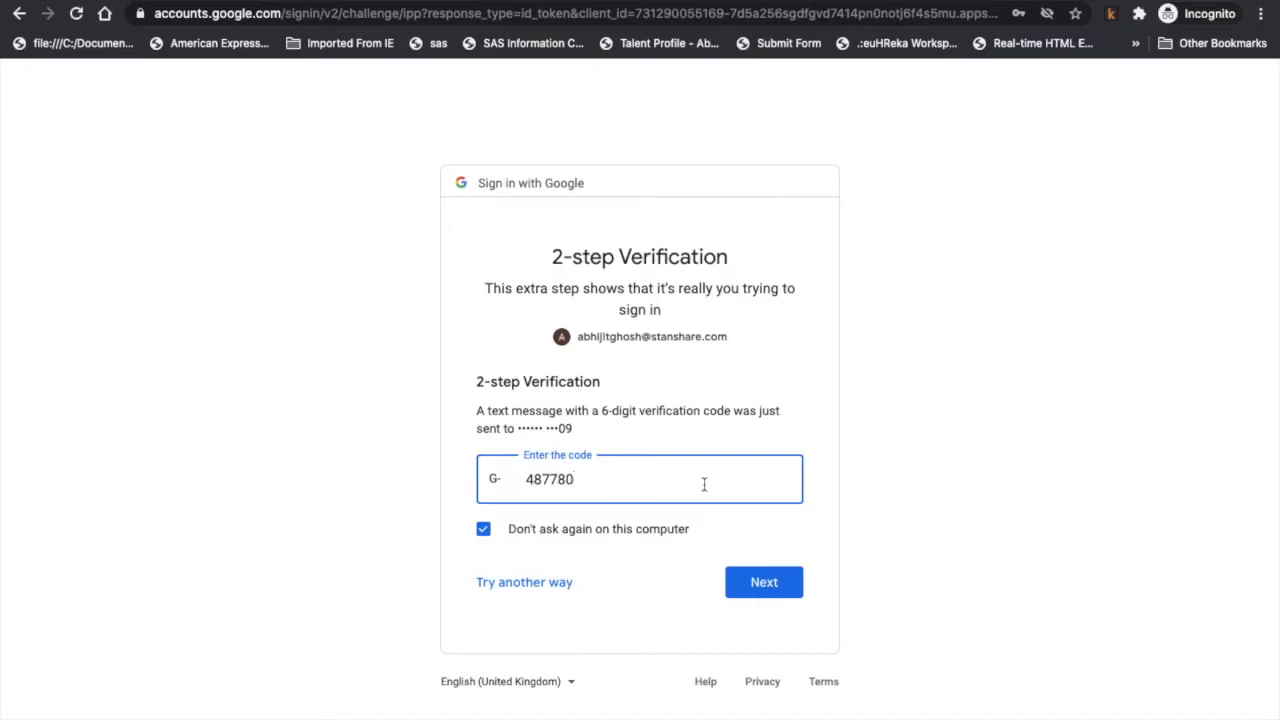
pyautogui.click(761, 577)
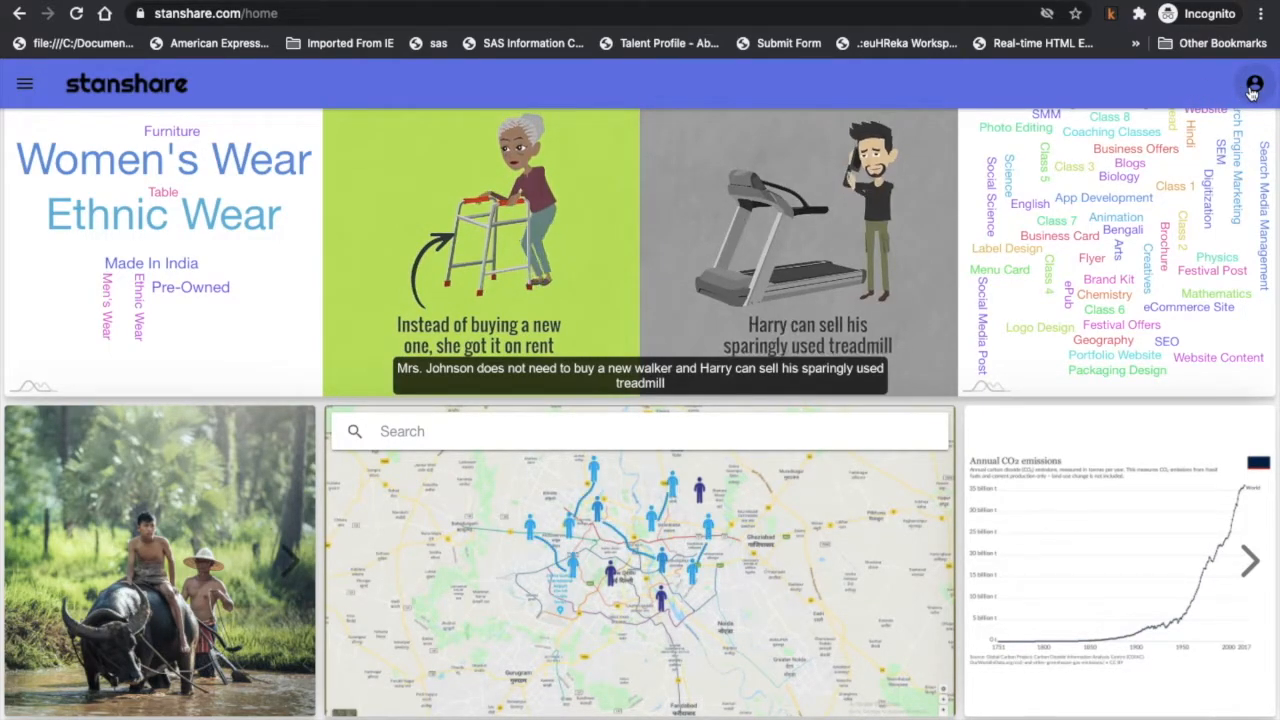
# Choose to offer a product or service from the account options and start adding a new product to the listings.
pyautogui.click(1253, 86)
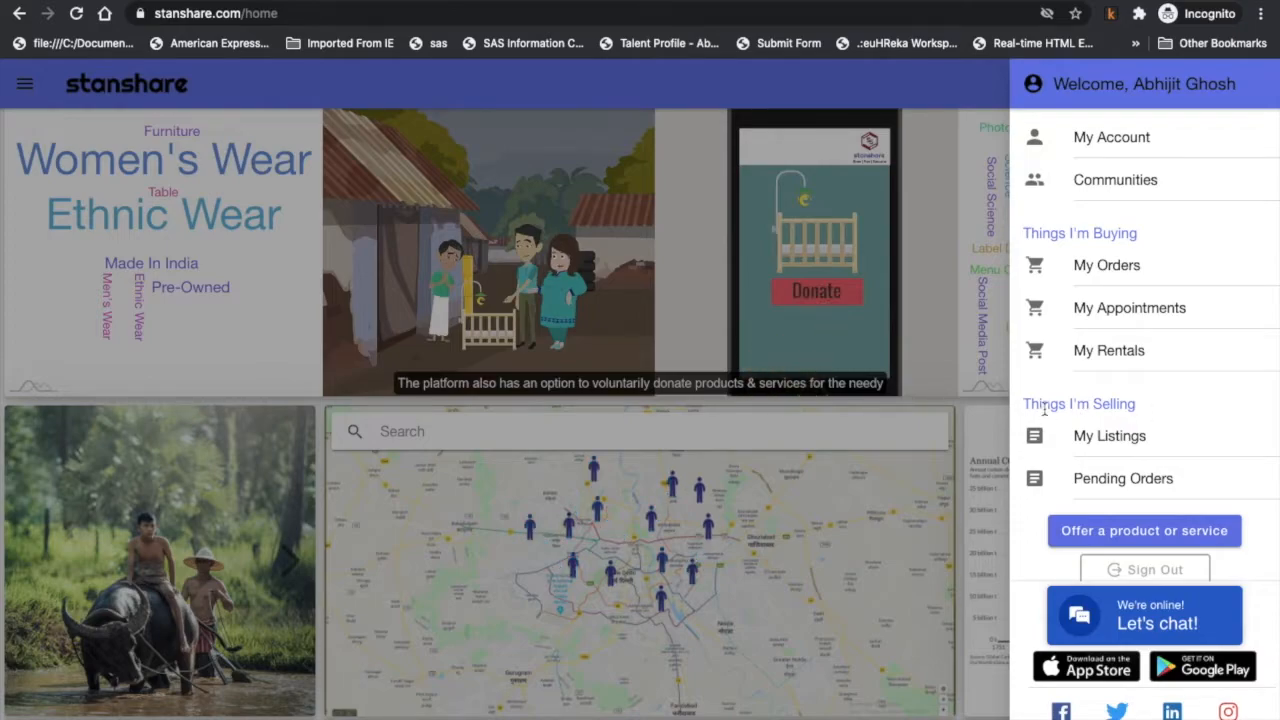
pyautogui.scroll(-1, 1158, 449)
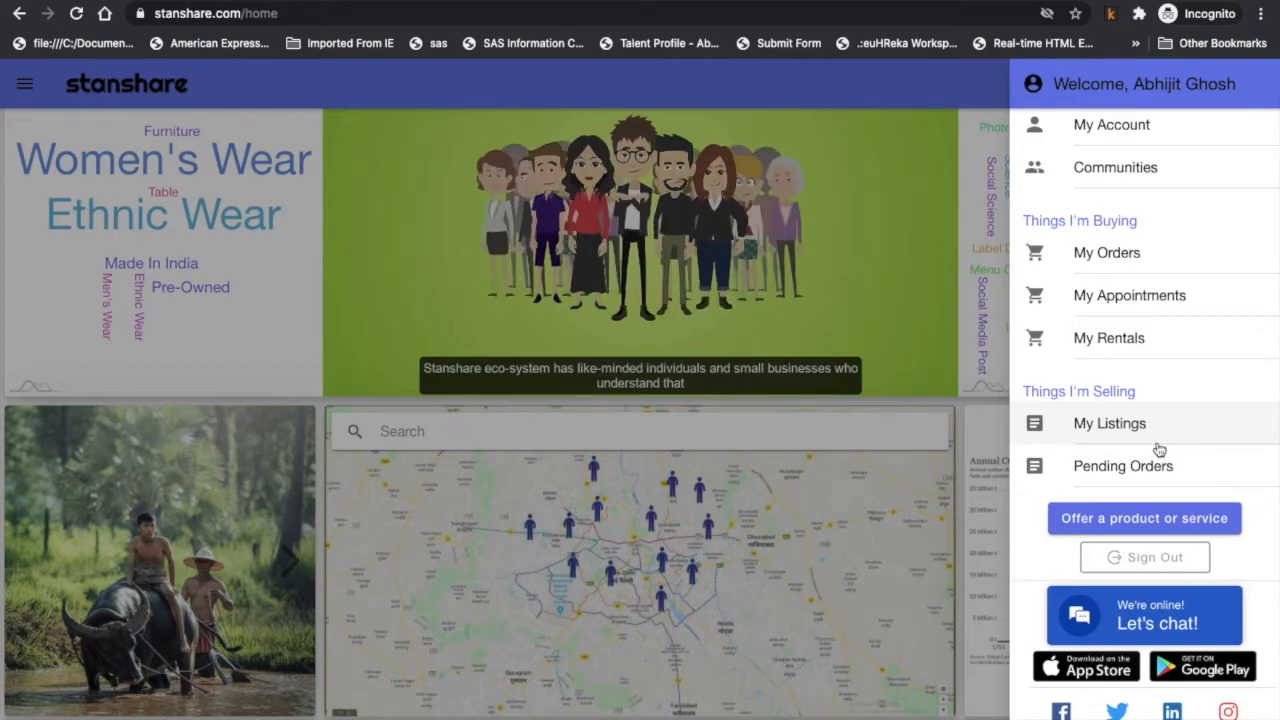
pyautogui.click(1130, 520)
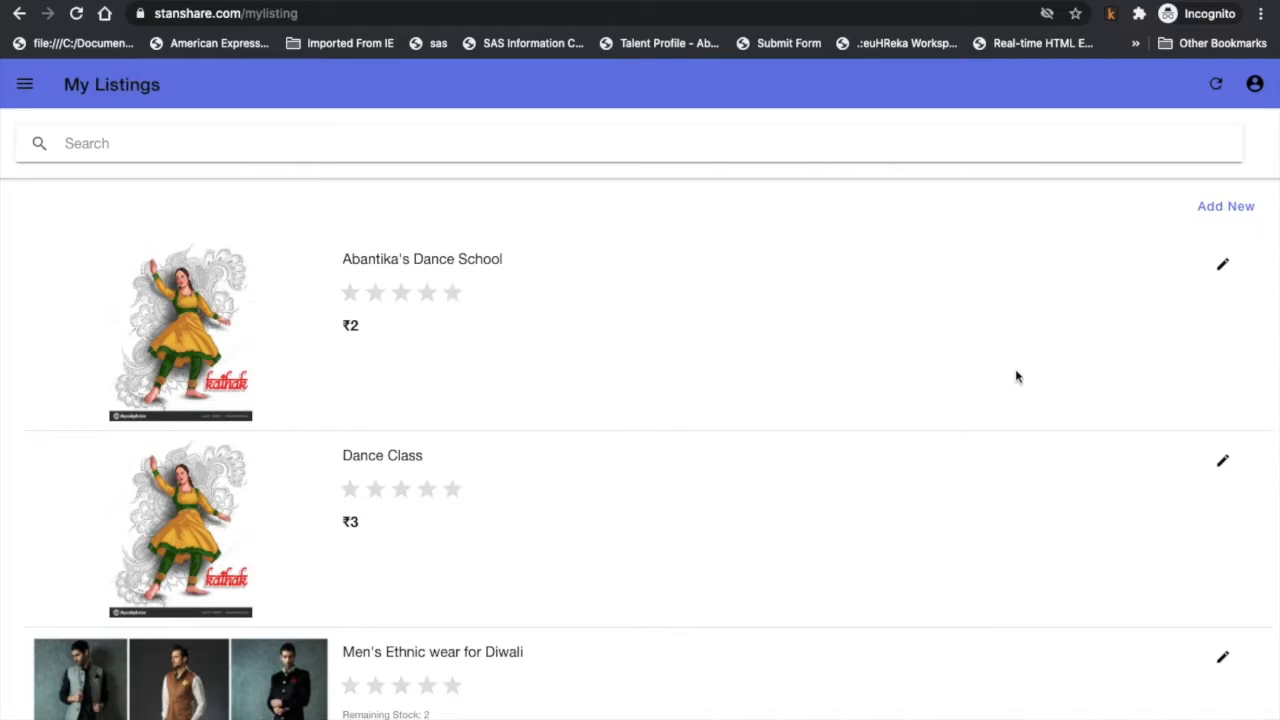
pyautogui.click(1256, 217)
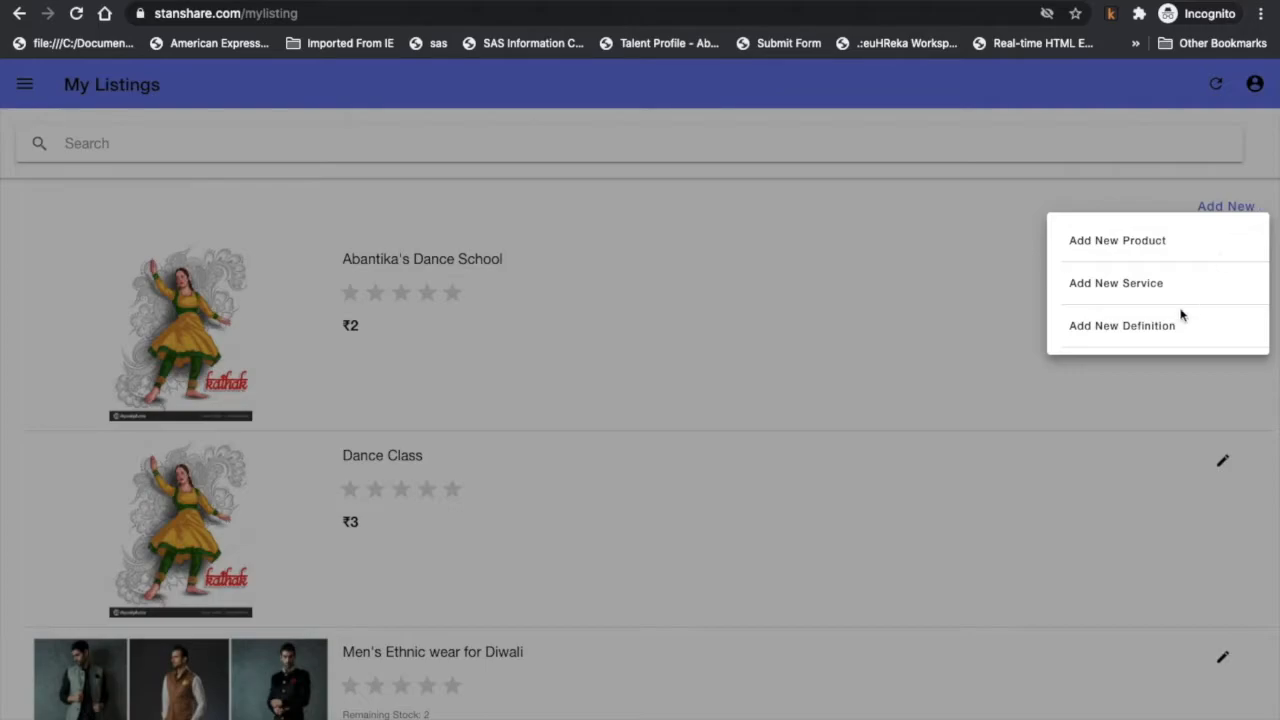
pyautogui.click(1141, 241)
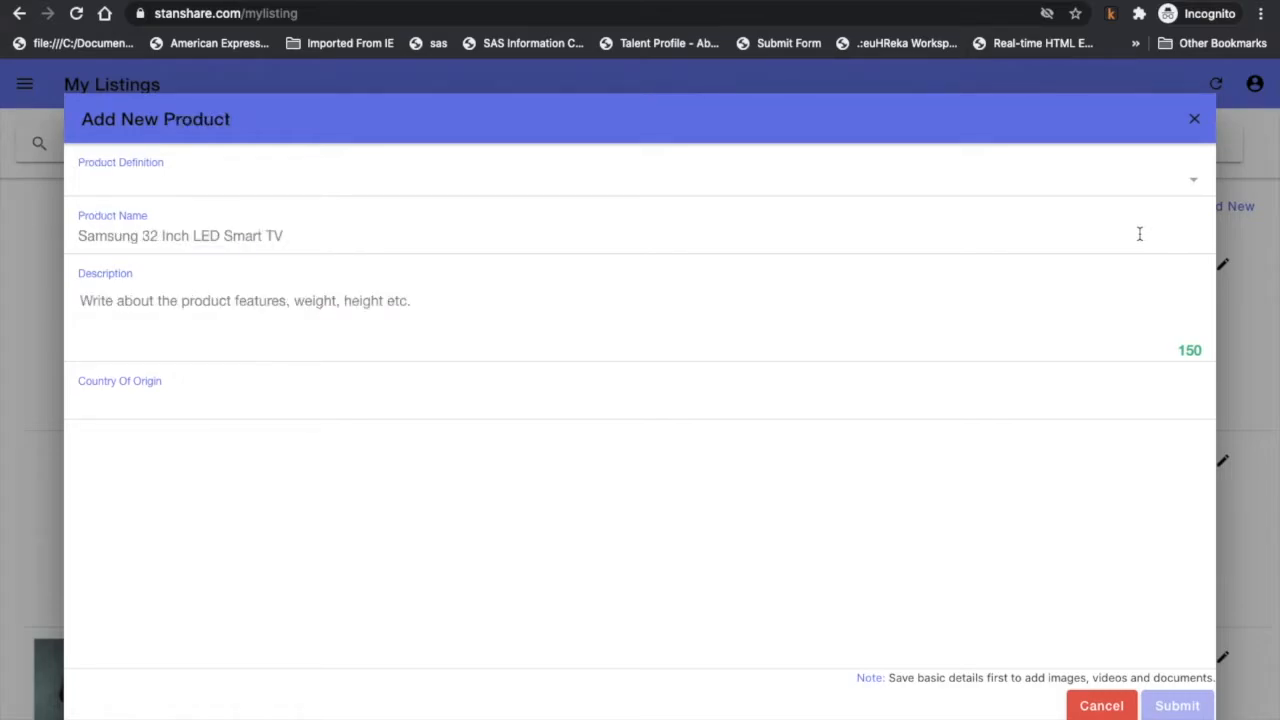
# Set the new product's definition to Women's Western Wear.
pyautogui.click(1125, 179)
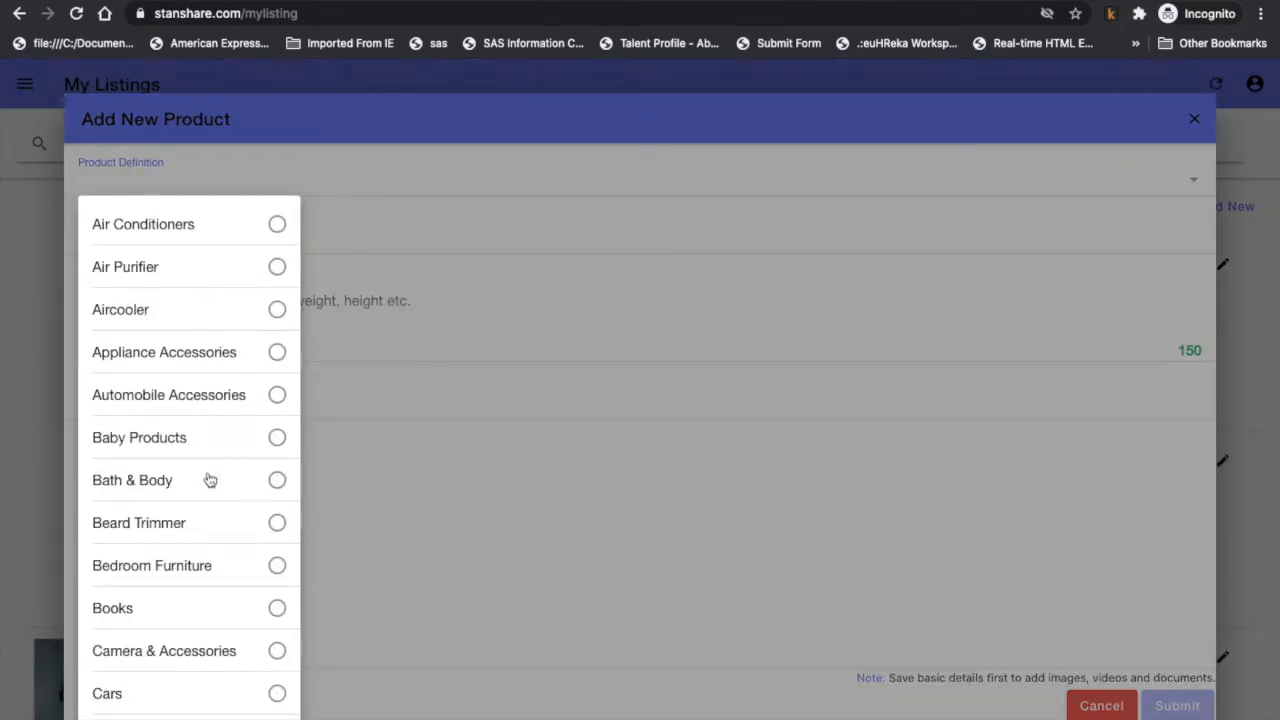
pyautogui.scroll(-3, 190, 521)
pyautogui.scroll(-12, 193, 520)
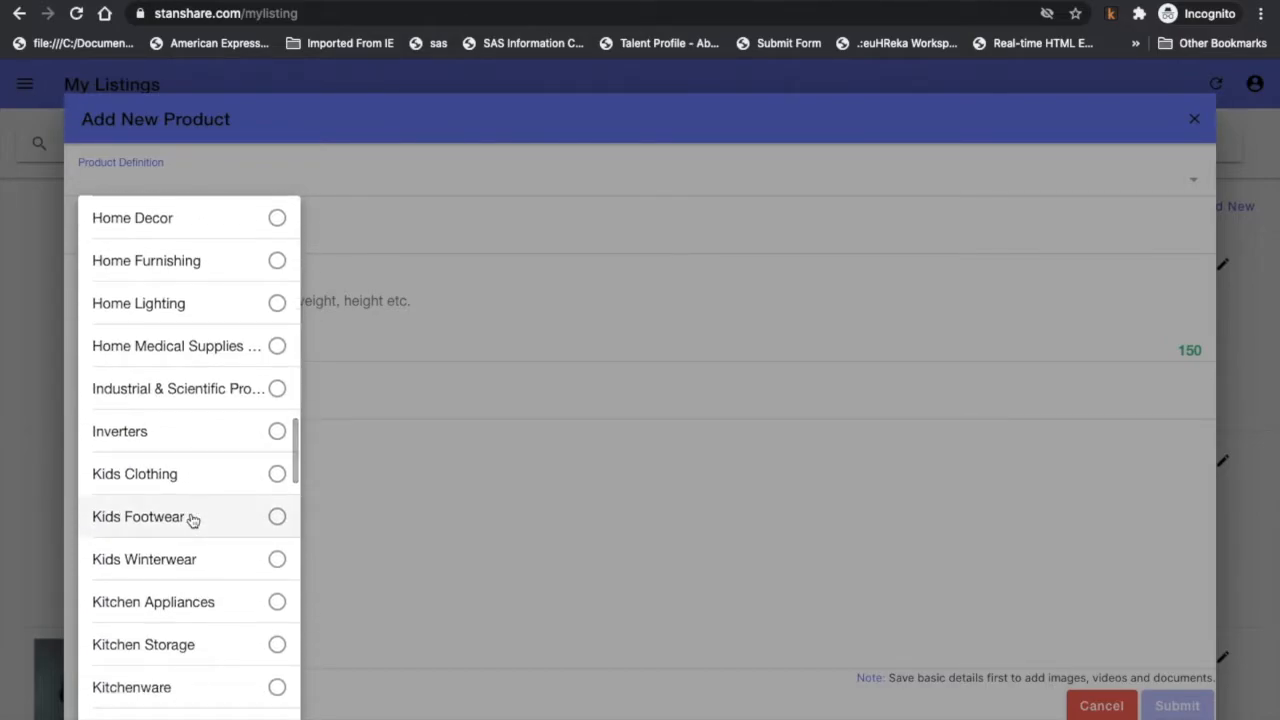
pyautogui.scroll(-4, 193, 520)
pyautogui.scroll(-5, 193, 521)
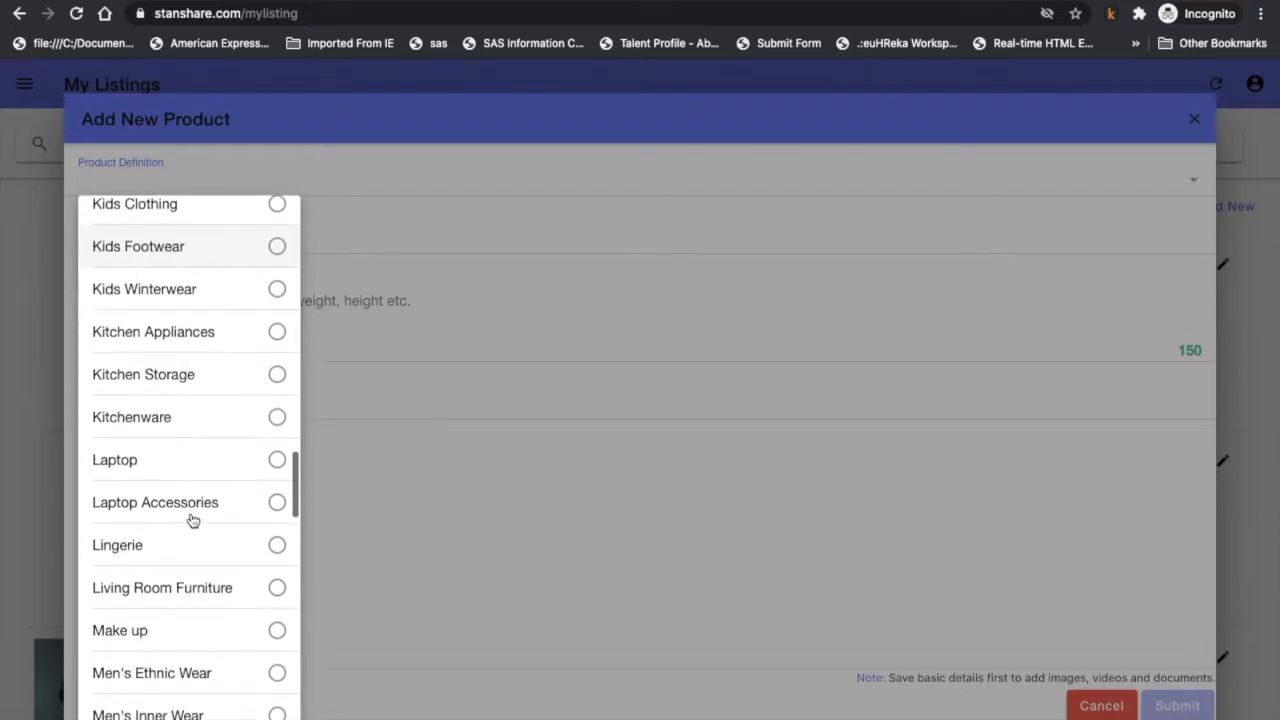
pyautogui.scroll(-6, 193, 520)
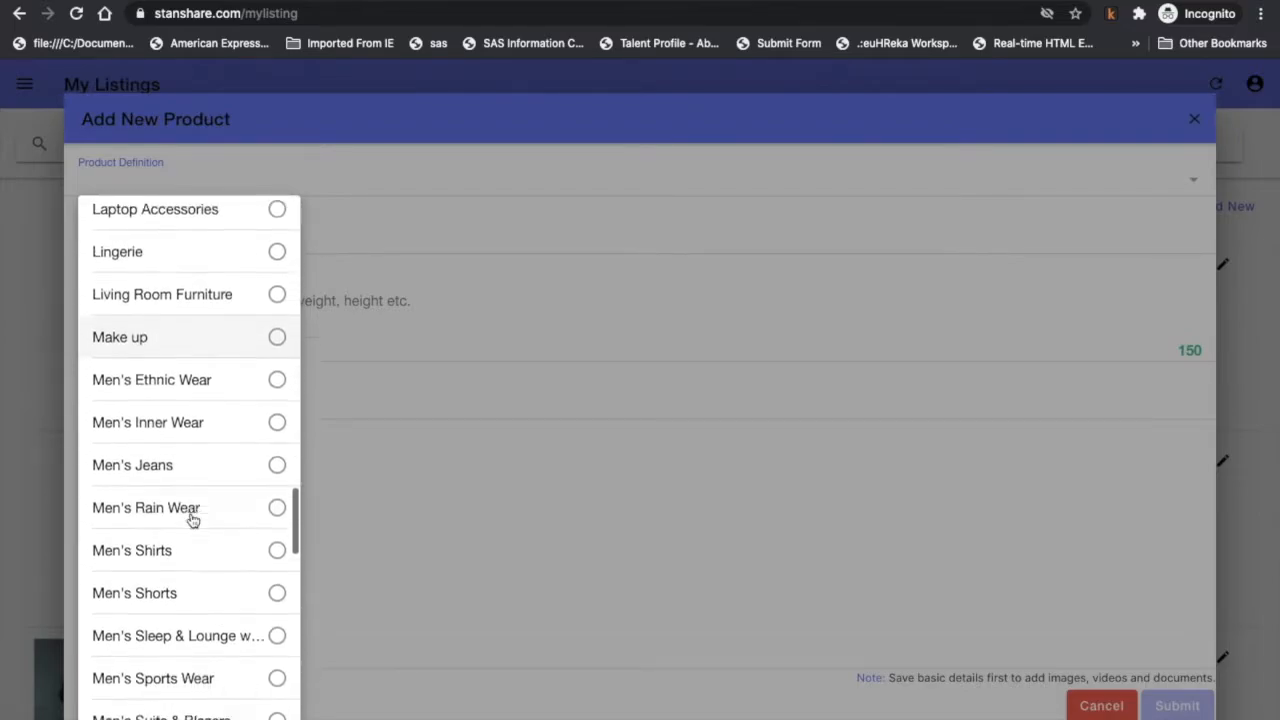
pyautogui.scroll(-1, 193, 520)
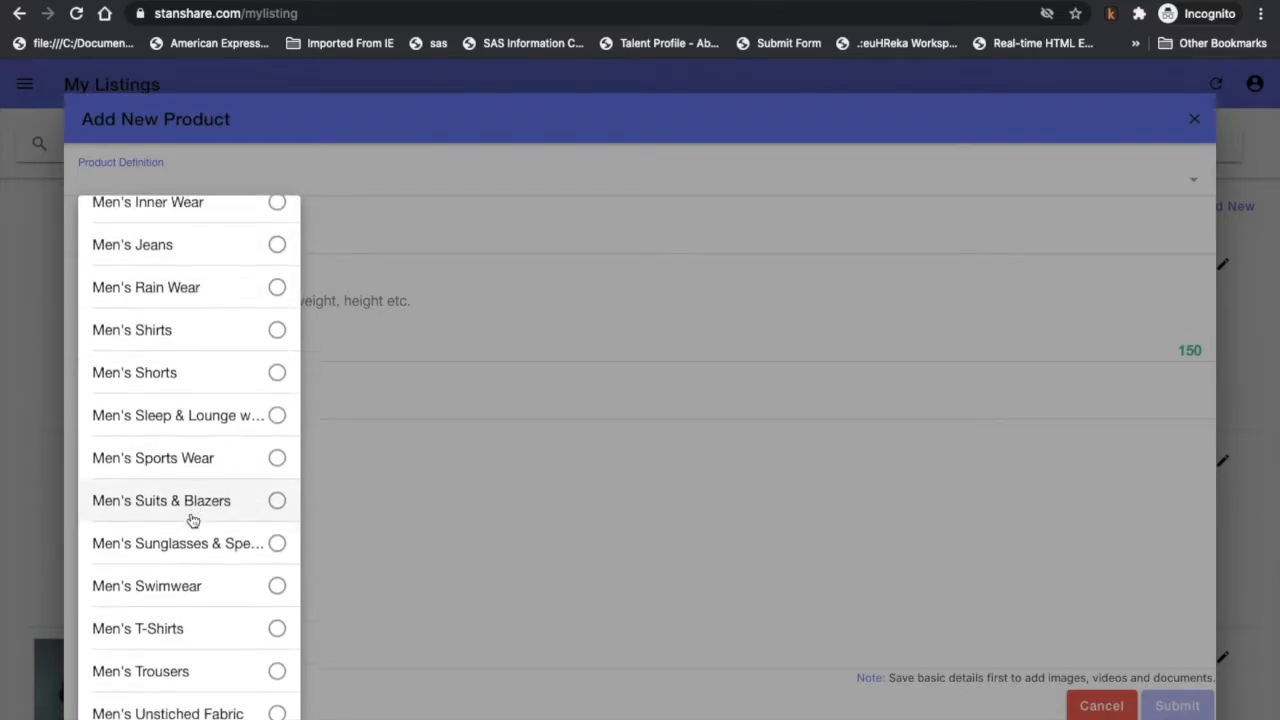
pyautogui.scroll(-5, 193, 521)
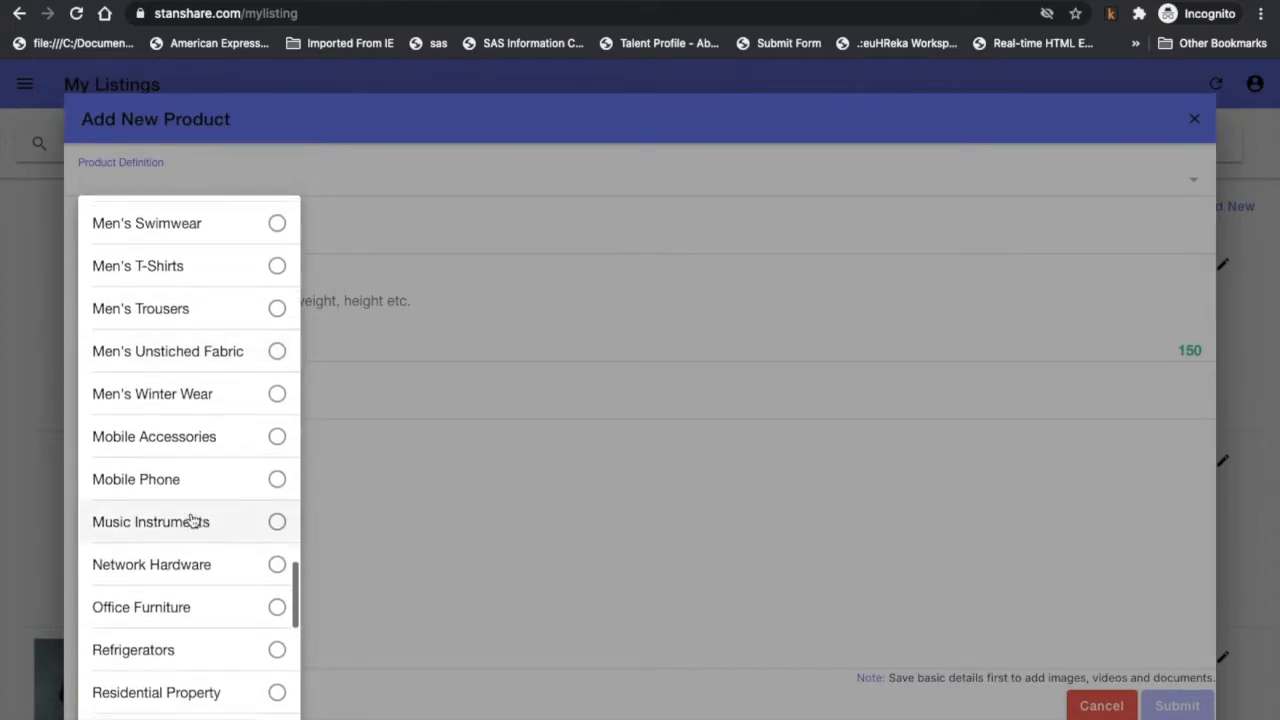
pyautogui.scroll(-6, 193, 520)
pyautogui.scroll(-6, 193, 520)
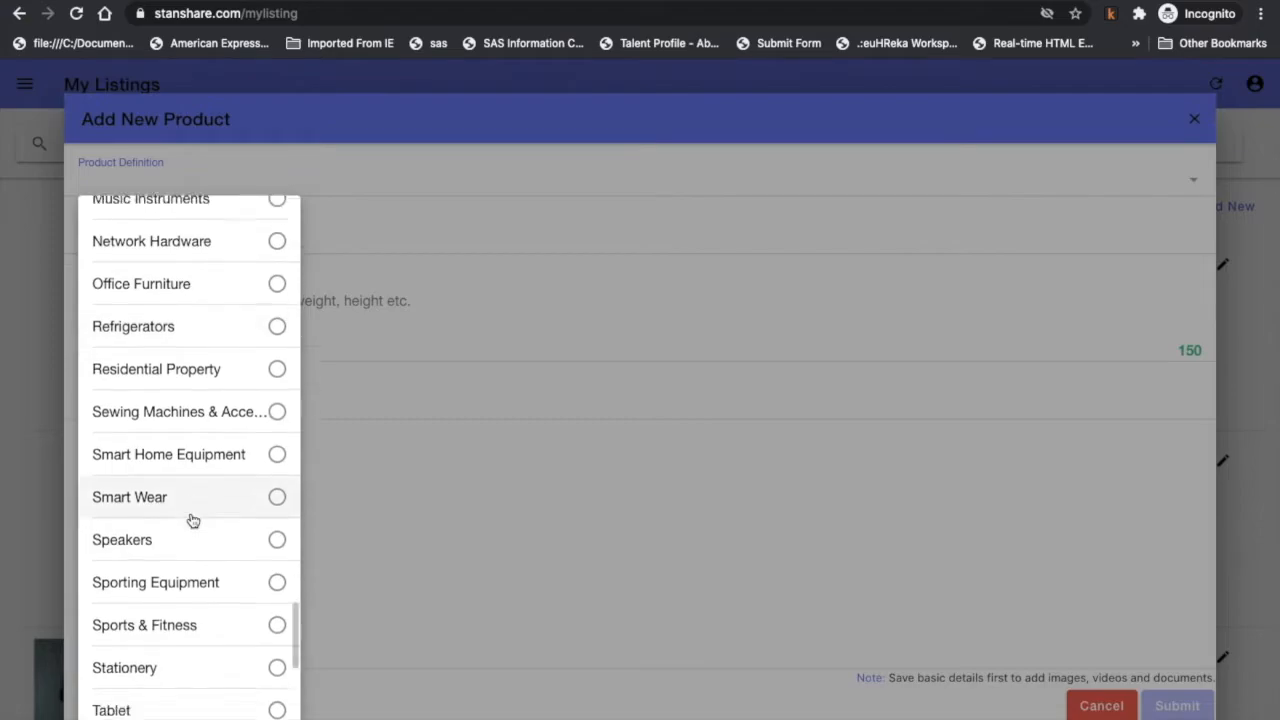
pyautogui.scroll(-4, 193, 521)
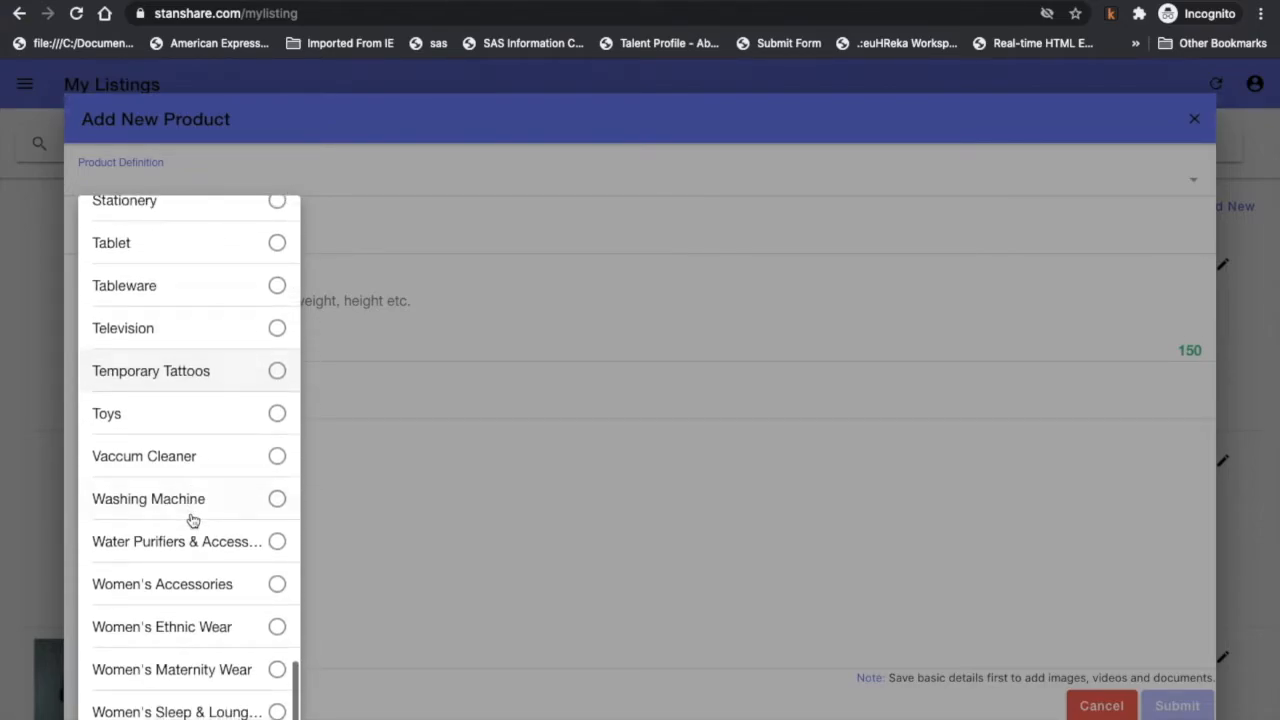
pyautogui.scroll(-1, 197, 578)
pyautogui.scroll(-2, 197, 576)
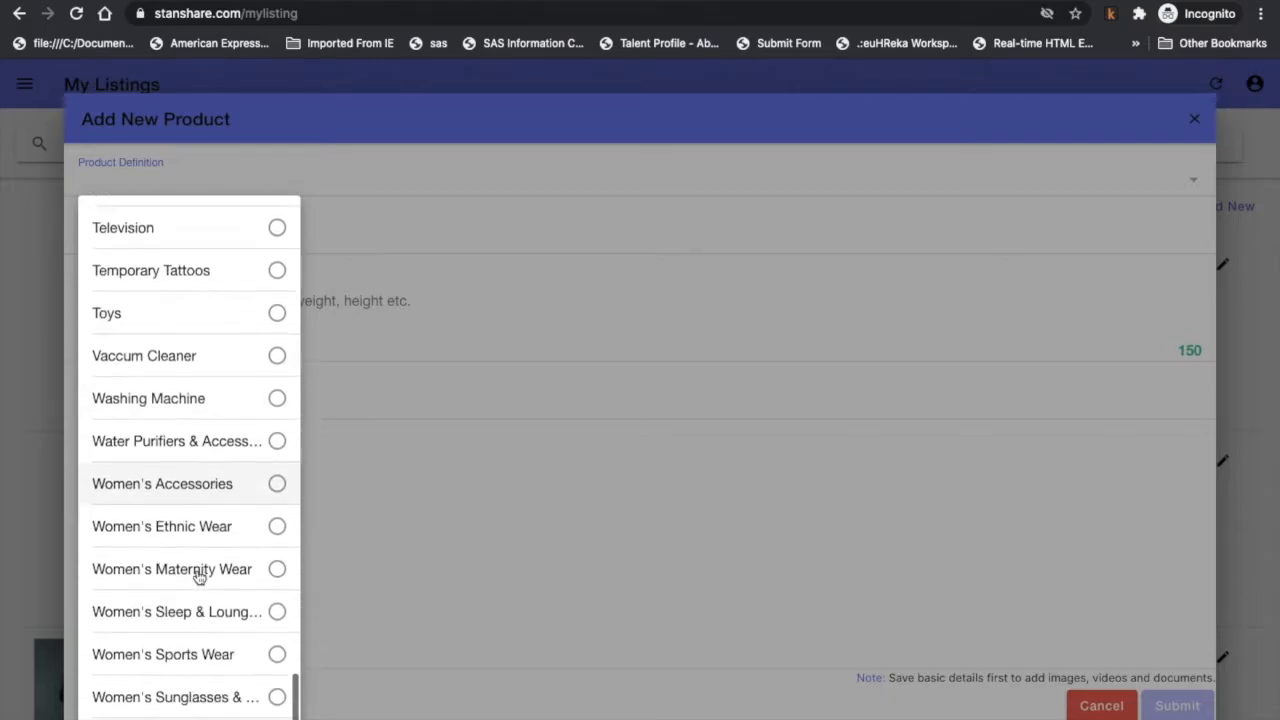
pyautogui.scroll(-1, 200, 655)
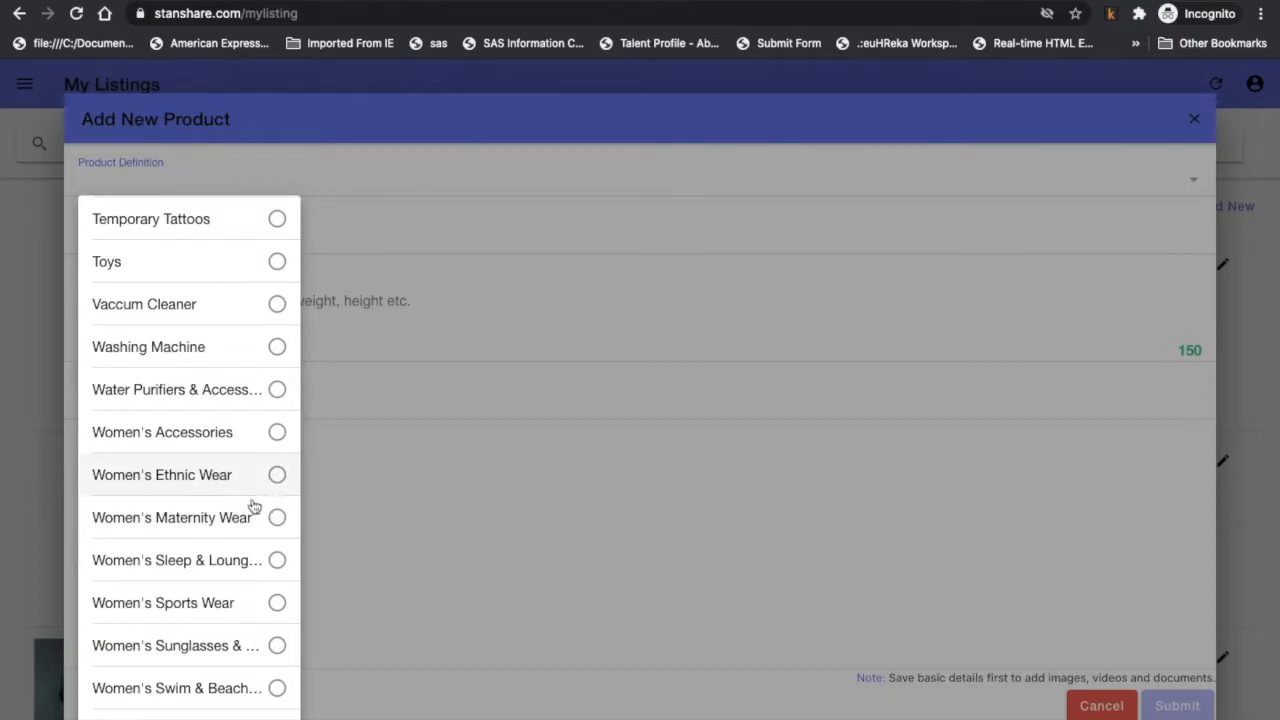
pyautogui.scroll(-1, 200, 640)
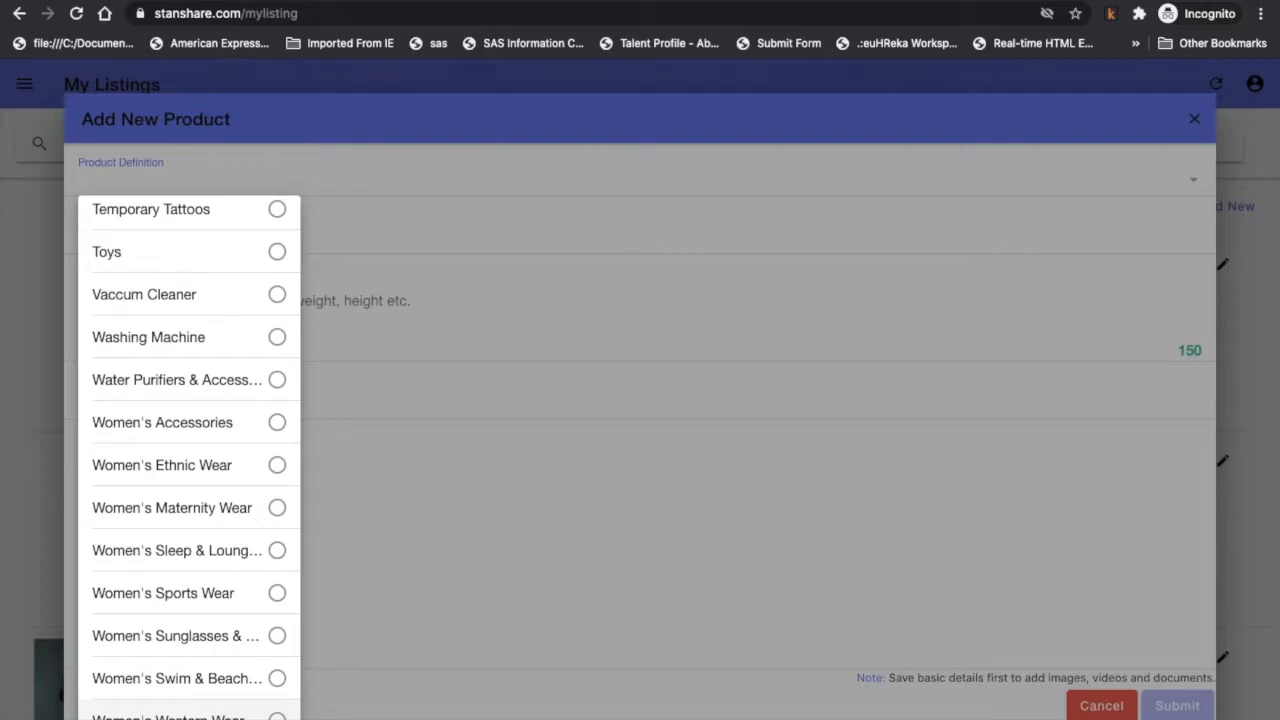
pyautogui.click(190, 714)
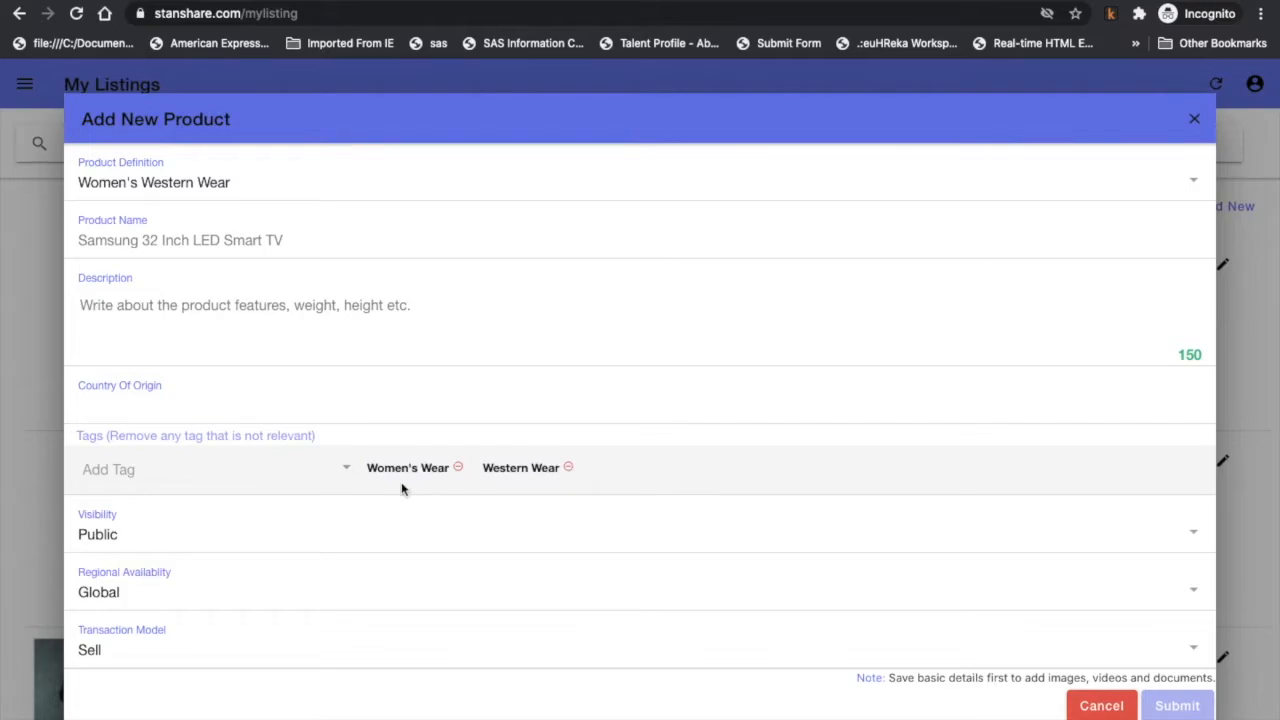
# Name the product "Western Dress Collection (Summer)".
pyautogui.click(258, 245)
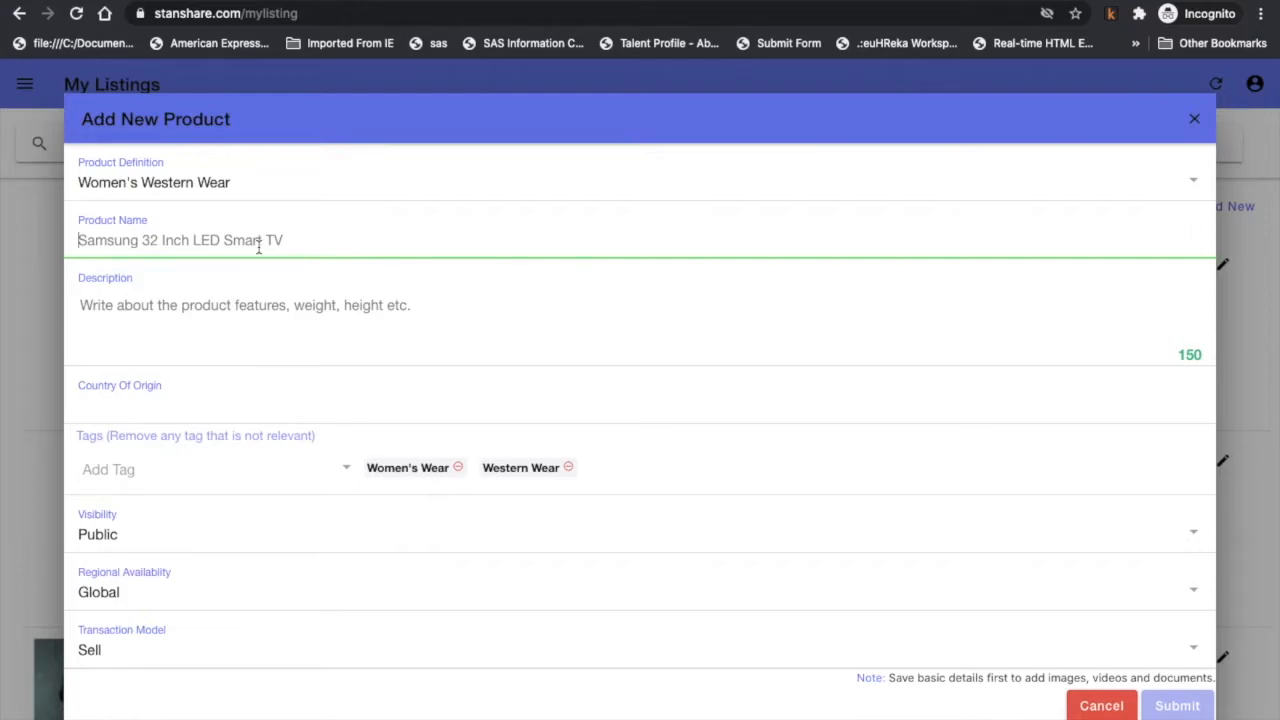
pyautogui.write('Wes')
pyautogui.press('BackSpace')
pyautogui.write('stern Dress Collection (Summer)')
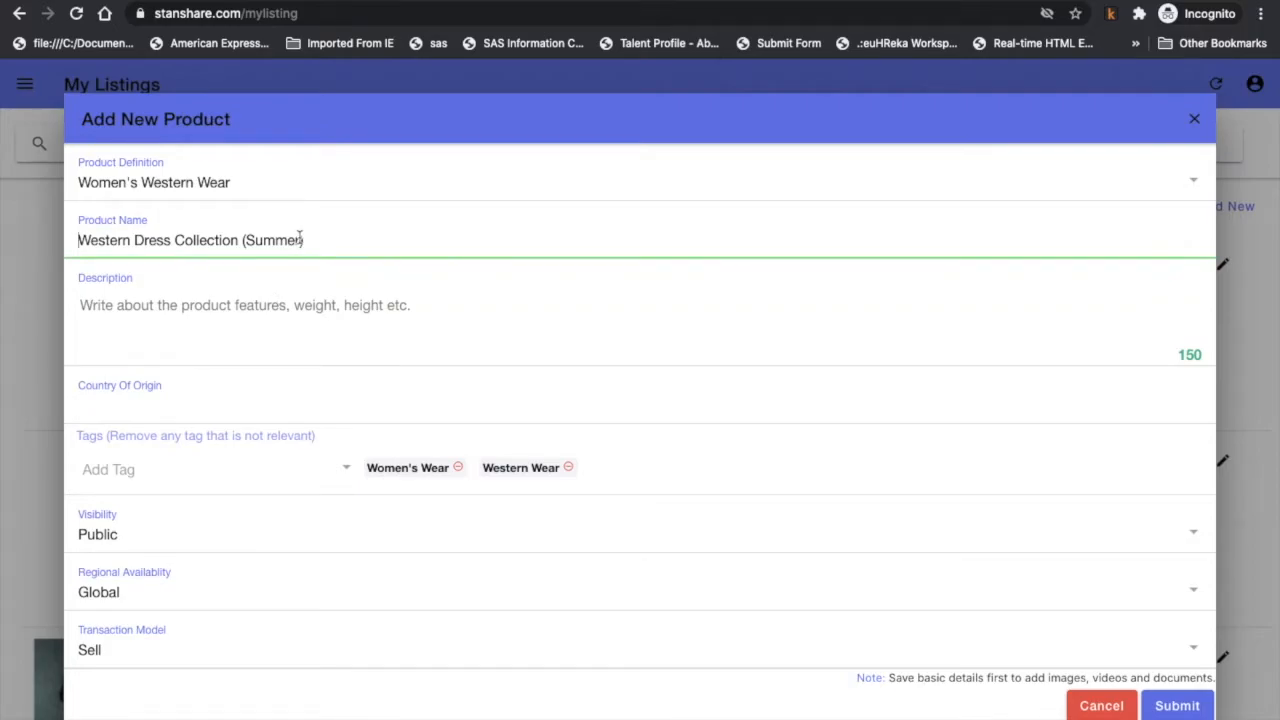
# Write the product description "This cotton product, good, quality, 500 gram weight".
pyautogui.click(241, 300)
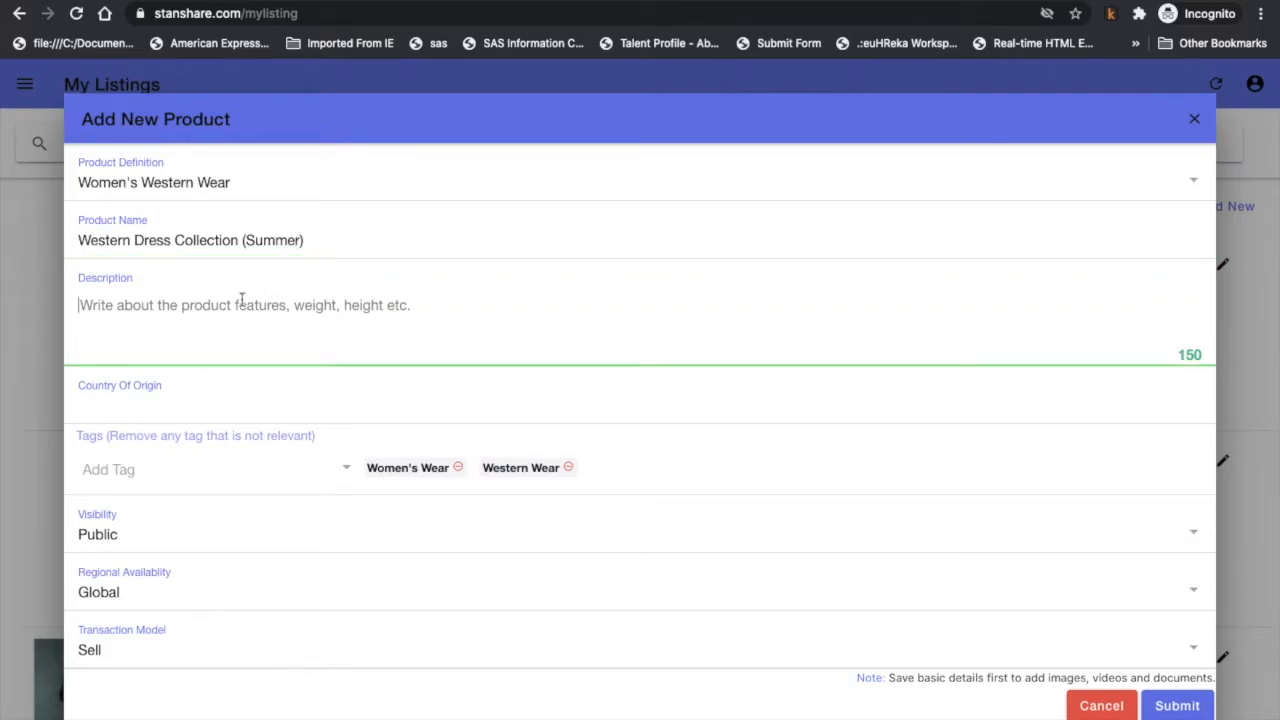
pyautogui.write('This ')
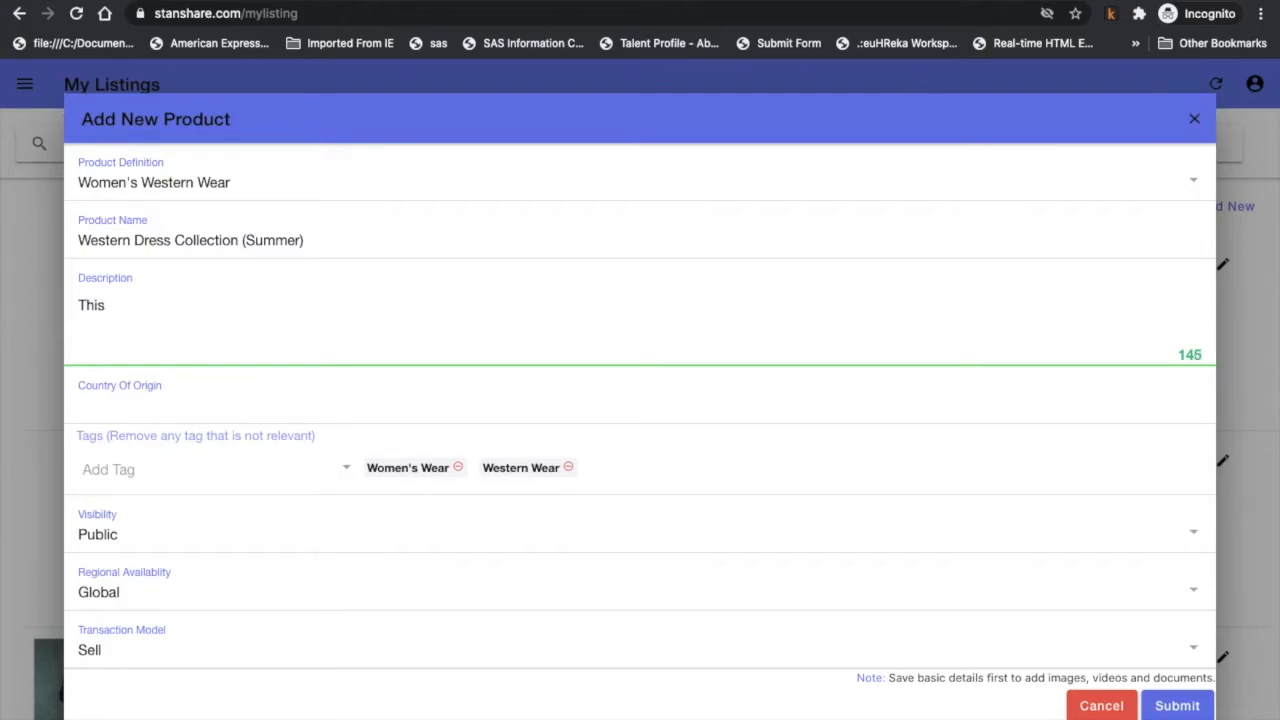
pyautogui.write('cotton product')
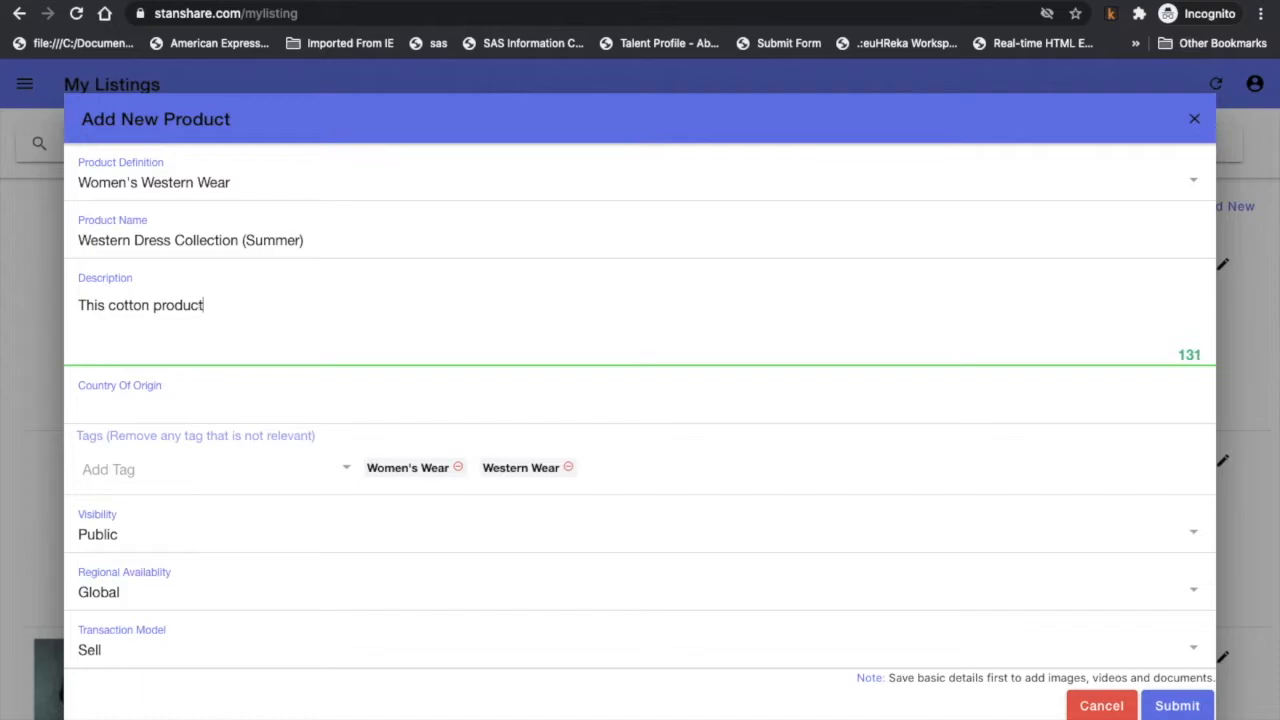
pyautogui.press('BackSpace')
pyautogui.write(', good, quality,')
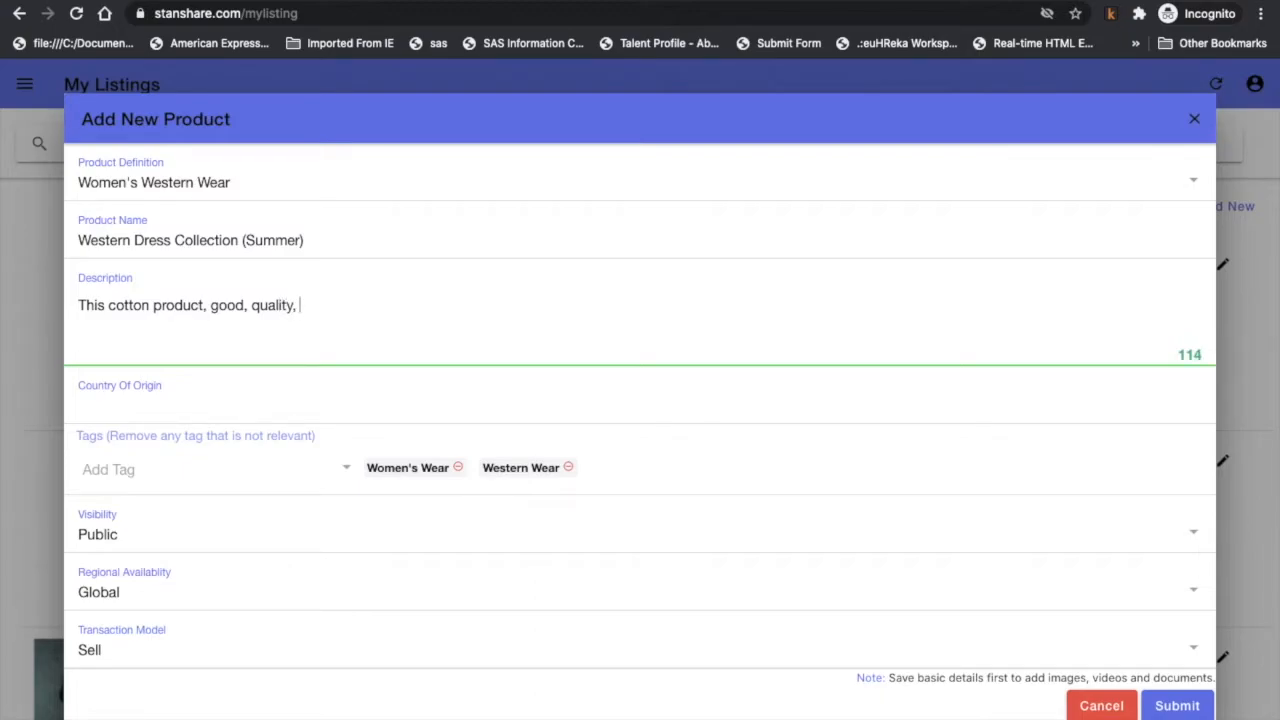
pyautogui.write(' 500 gms weit')
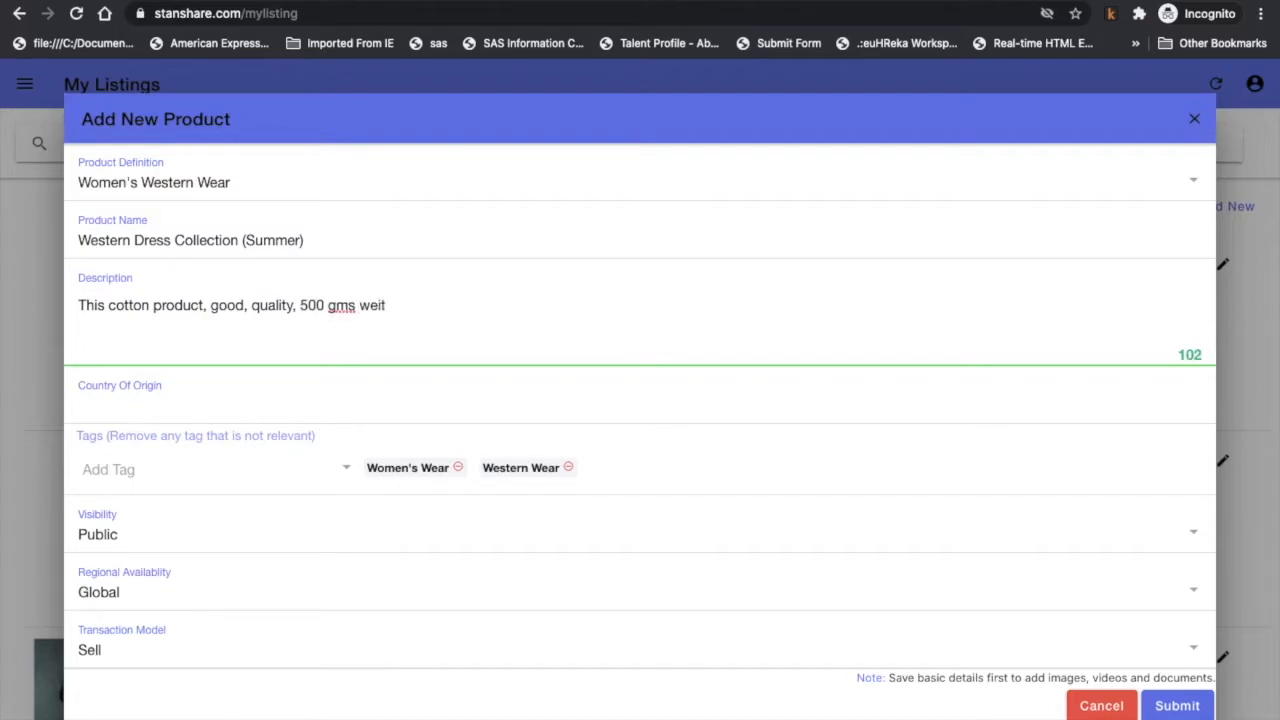
pyautogui.press('BackSpace')
pyautogui.write('ght')
pyautogui.rightClick(339, 308)
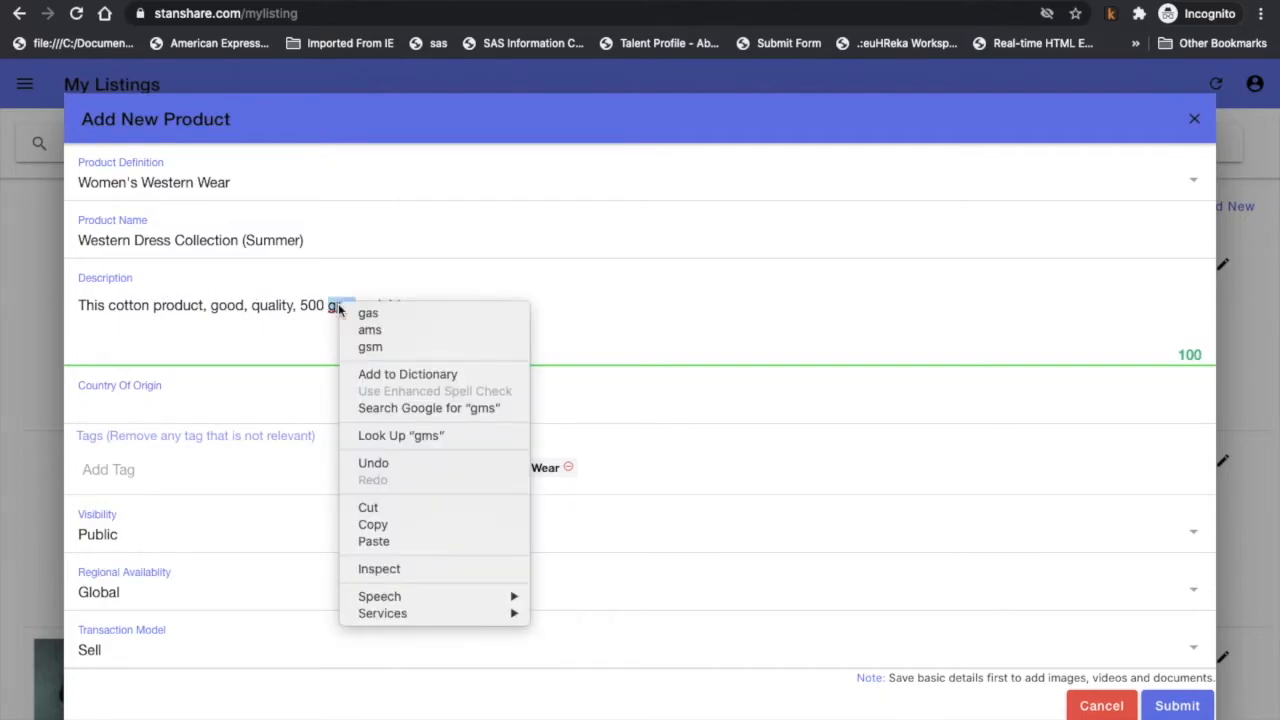
pyautogui.press('Escape')
pyautogui.write('gram')
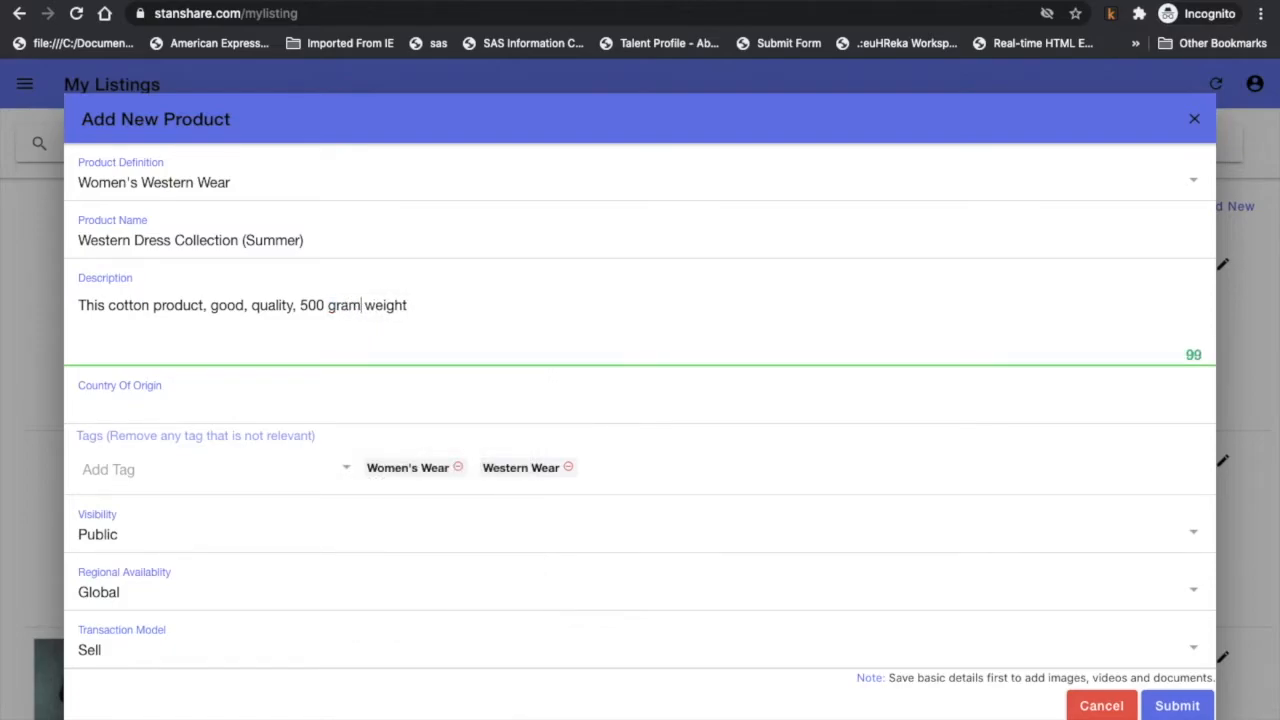
pyautogui.click(411, 309)
# Set the product's country of origin to Bangladesh.
pyautogui.click(198, 401)
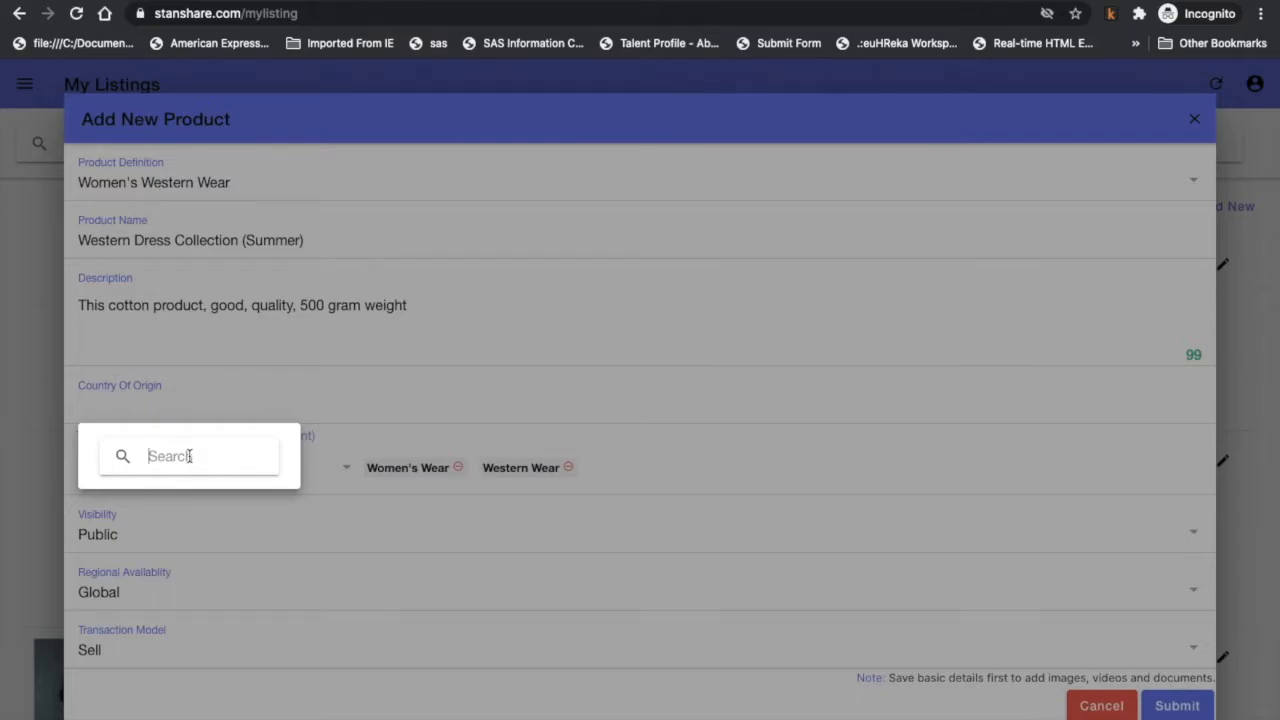
pyautogui.write('Bang')
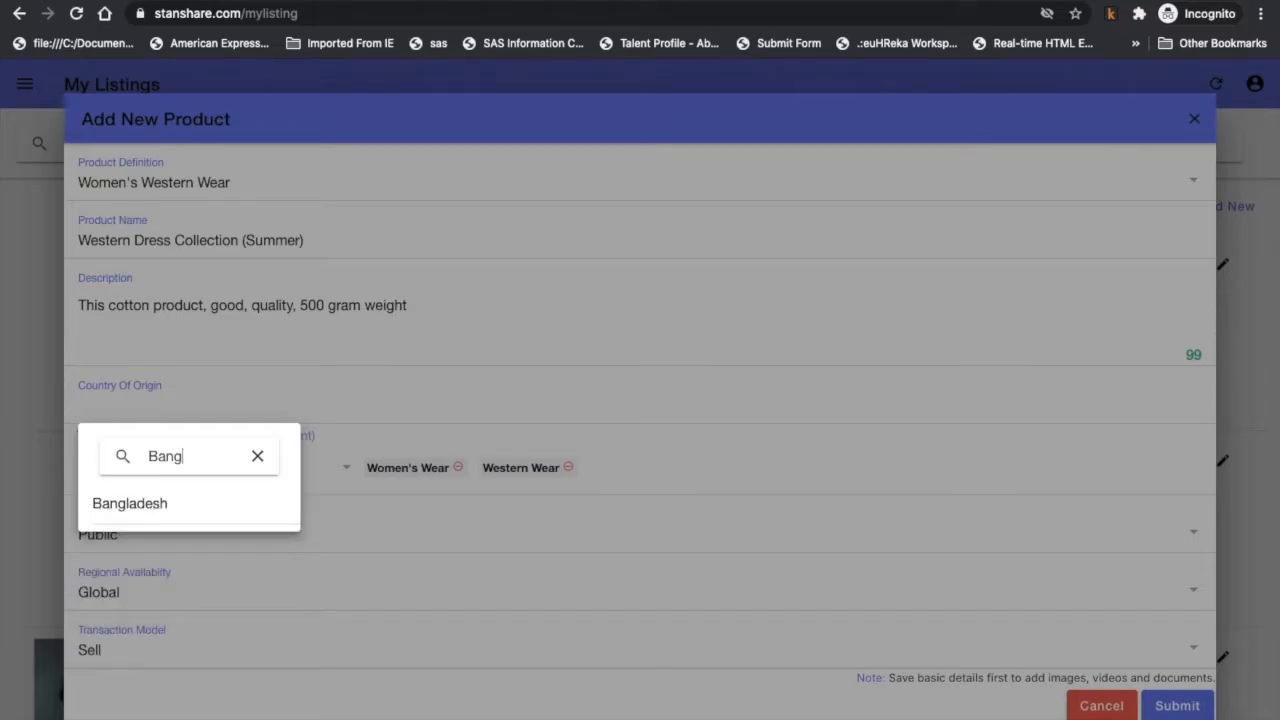
pyautogui.click(96, 505)
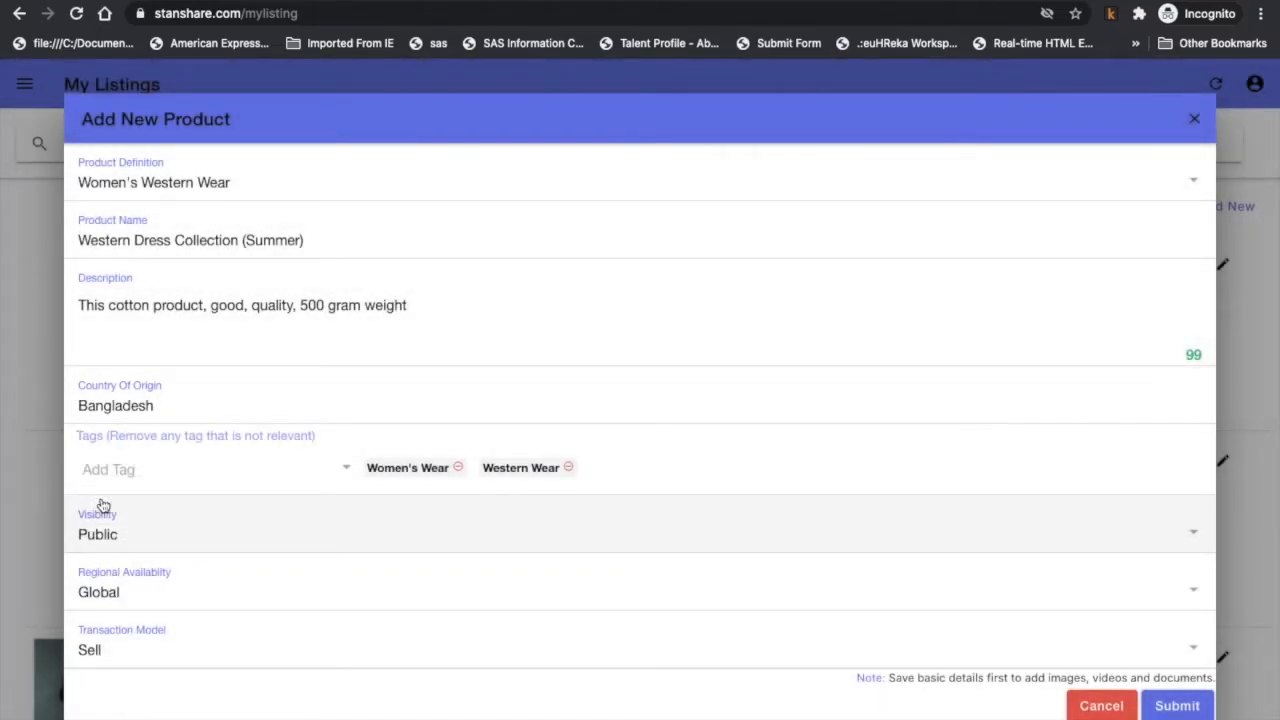
# Look through the available tags for any that suit the product, and close the list without adding one.
pyautogui.scroll(-2, 527, 365)
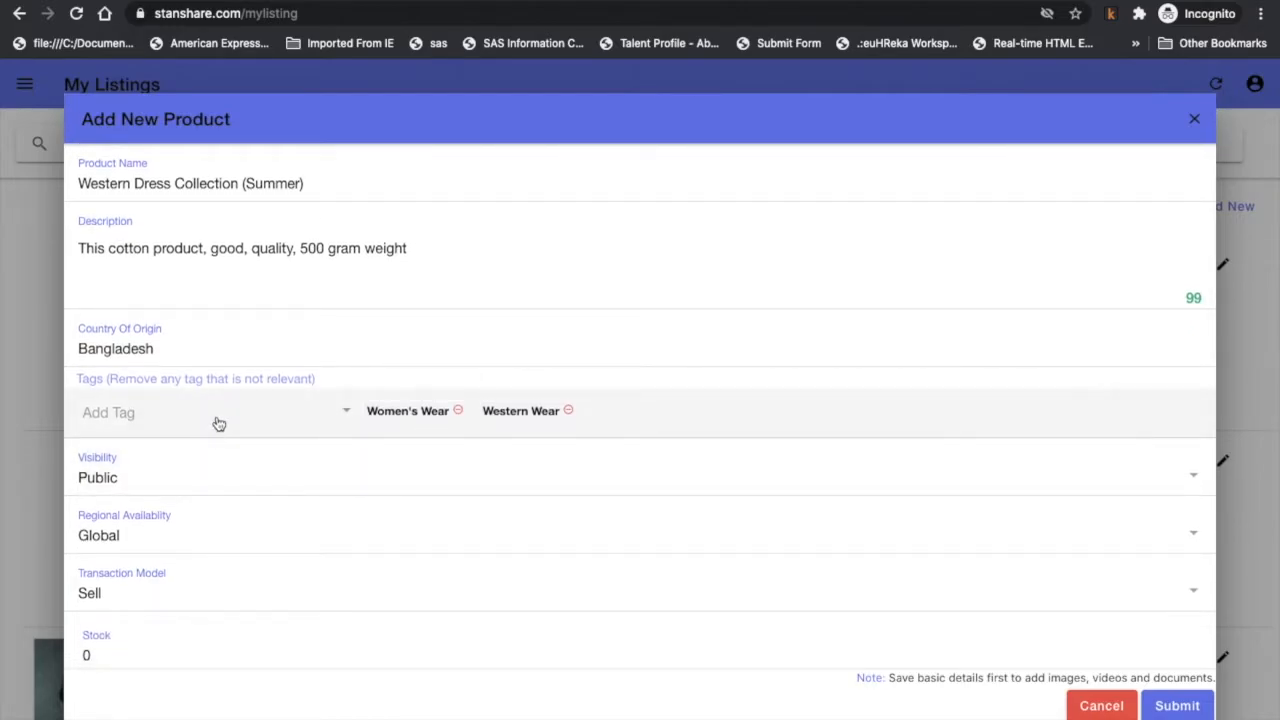
pyautogui.click(219, 424)
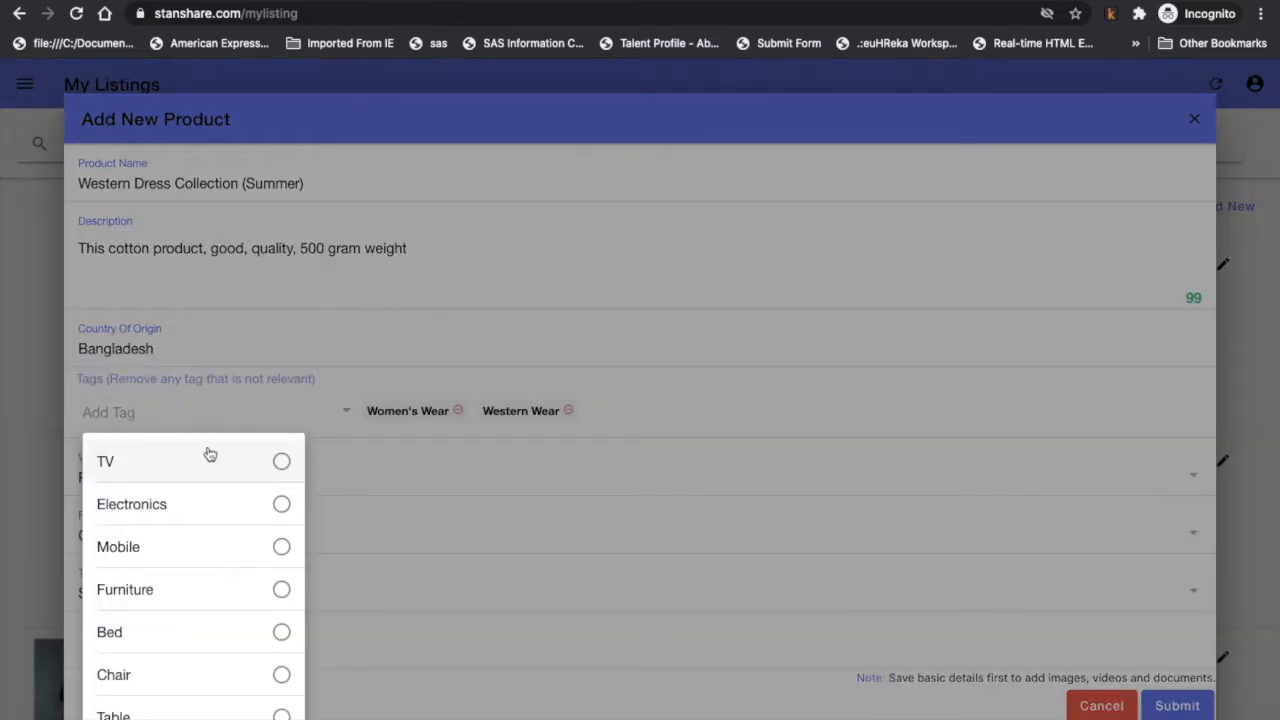
pyautogui.scroll(-10, 226, 485)
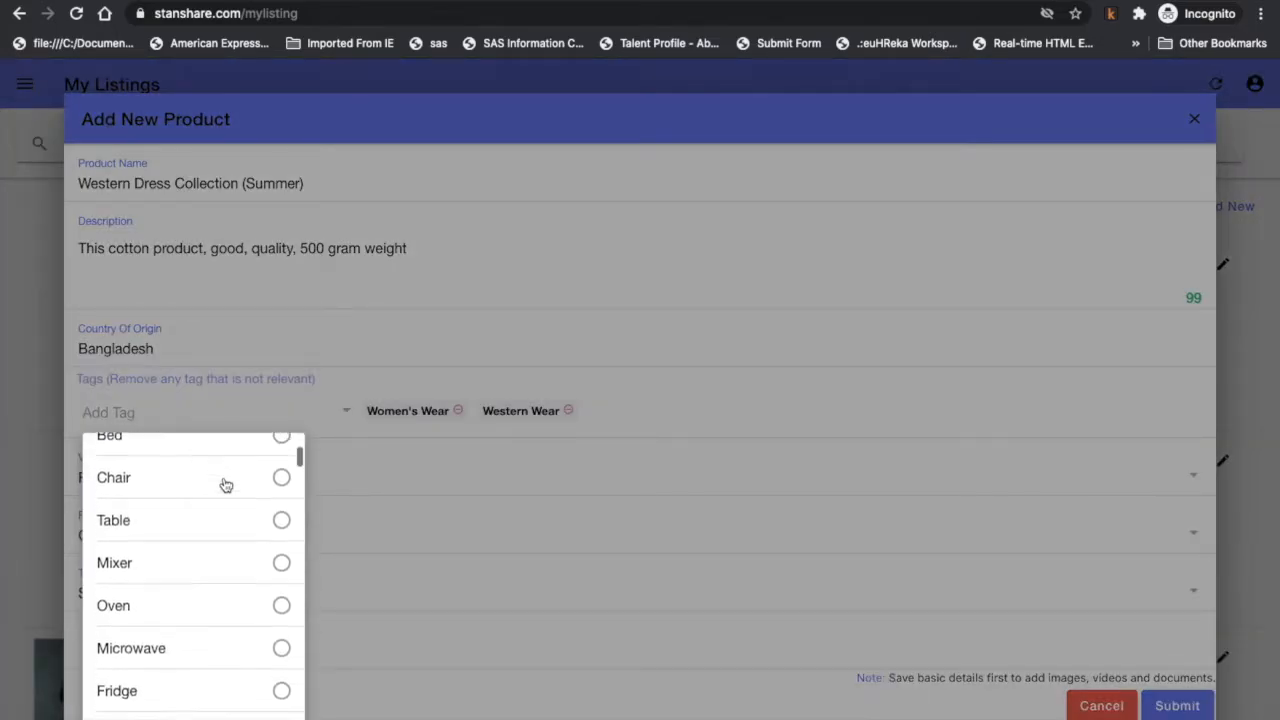
pyautogui.scroll(-10, 226, 485)
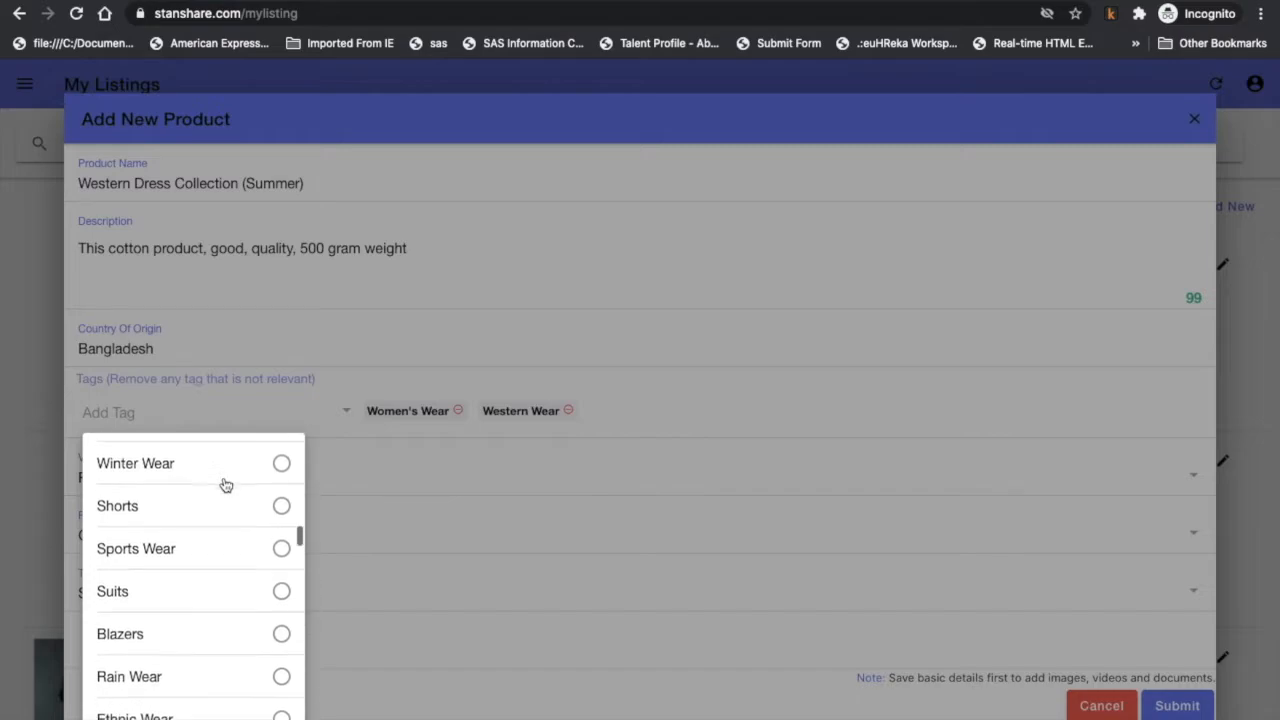
pyautogui.scroll(-1, 226, 485)
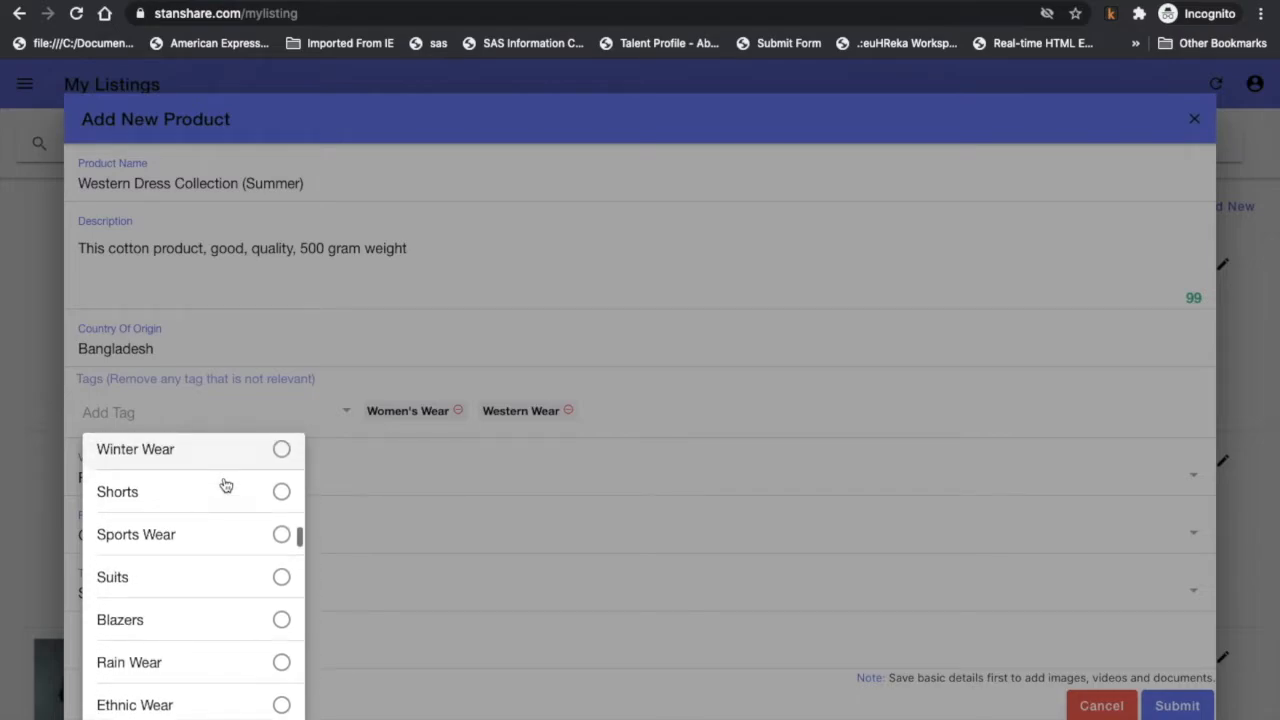
pyautogui.scroll(-3, 226, 485)
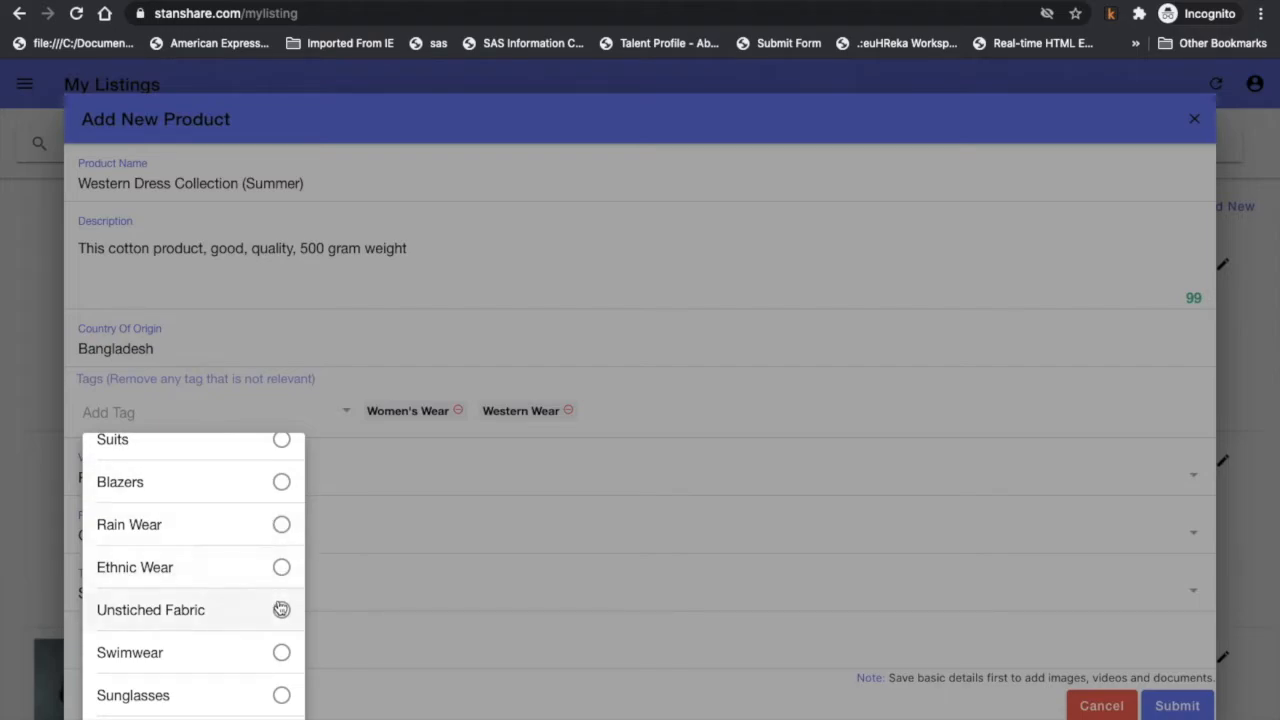
pyautogui.scroll(-4, 235, 650)
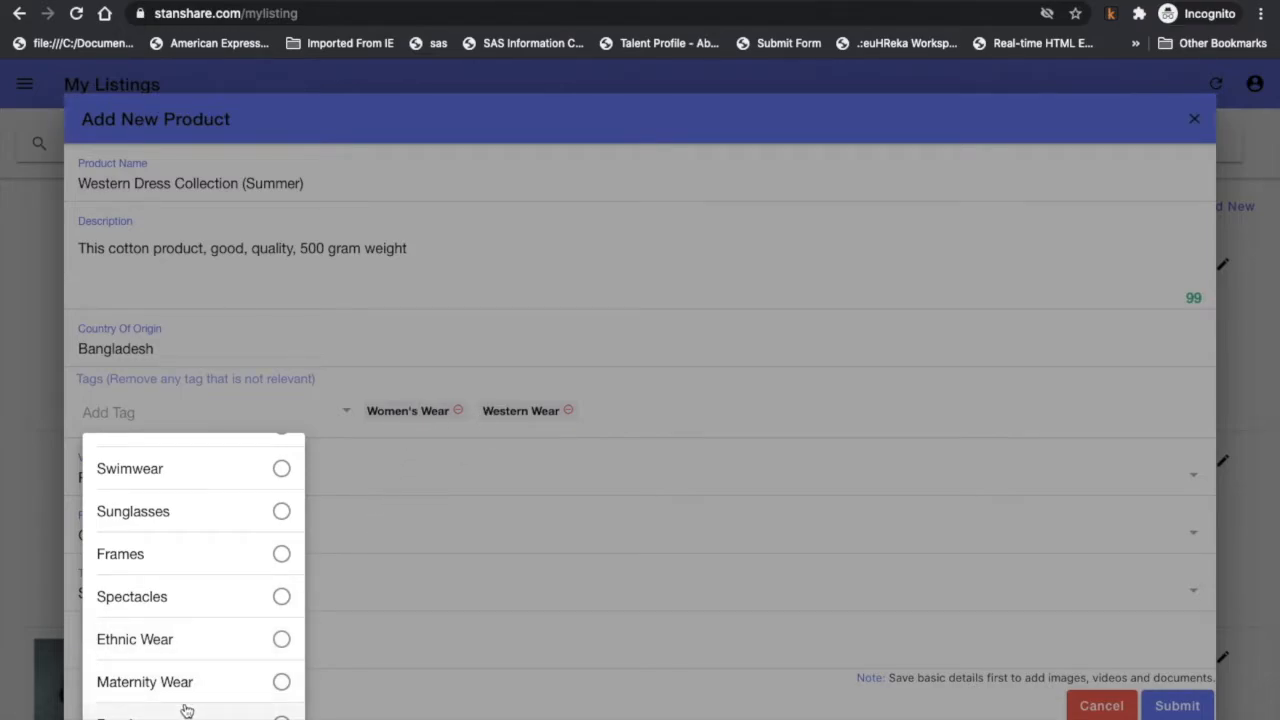
pyautogui.scroll(-2, 186, 710)
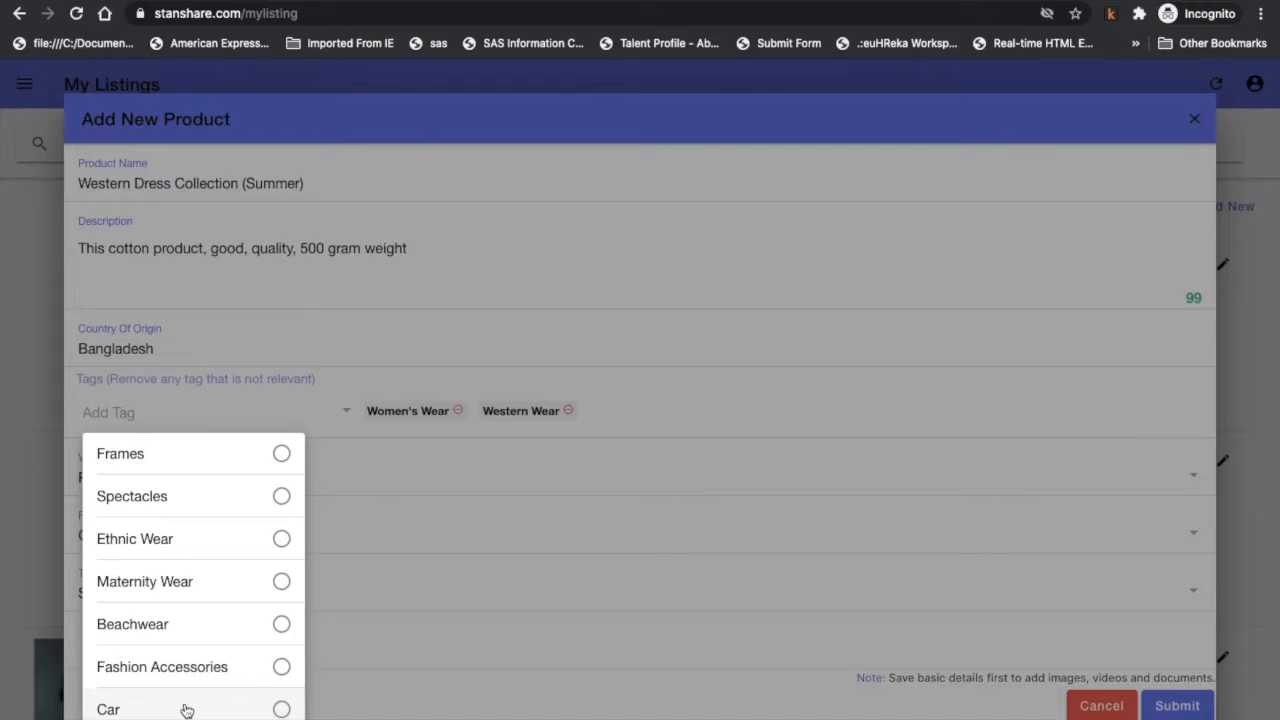
pyautogui.scroll(-4, 186, 710)
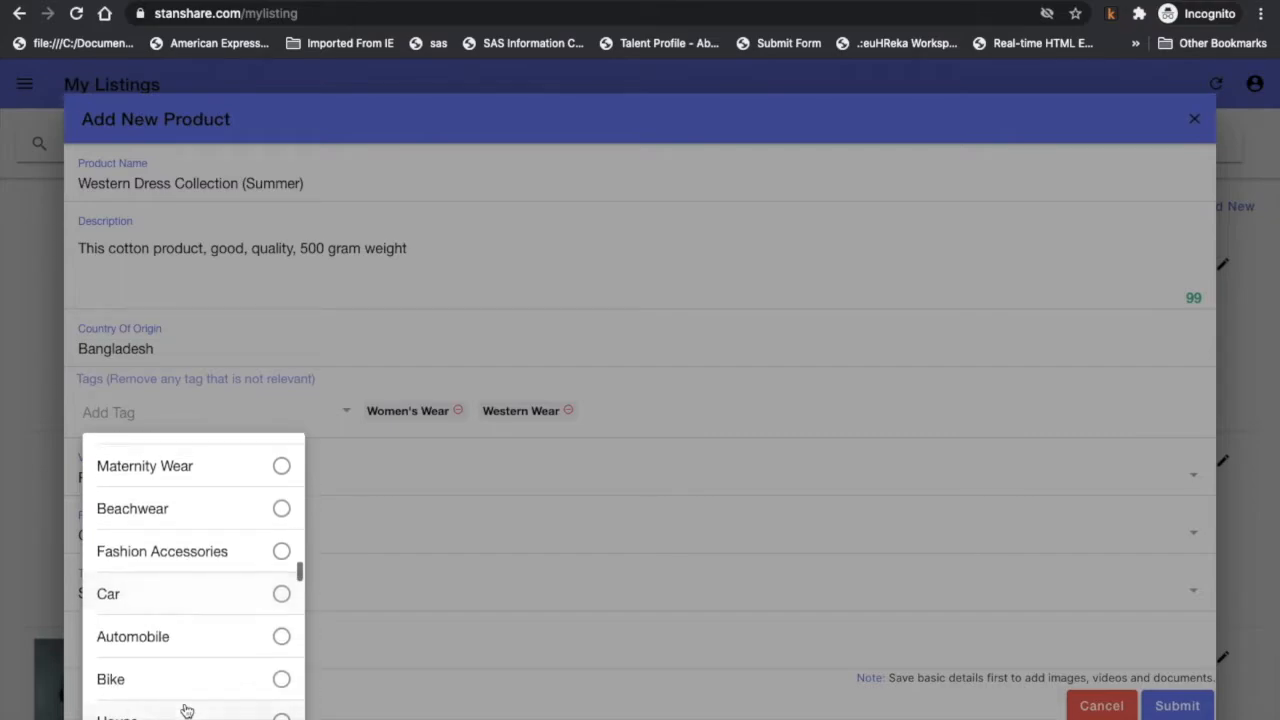
pyautogui.scroll(-3, 186, 710)
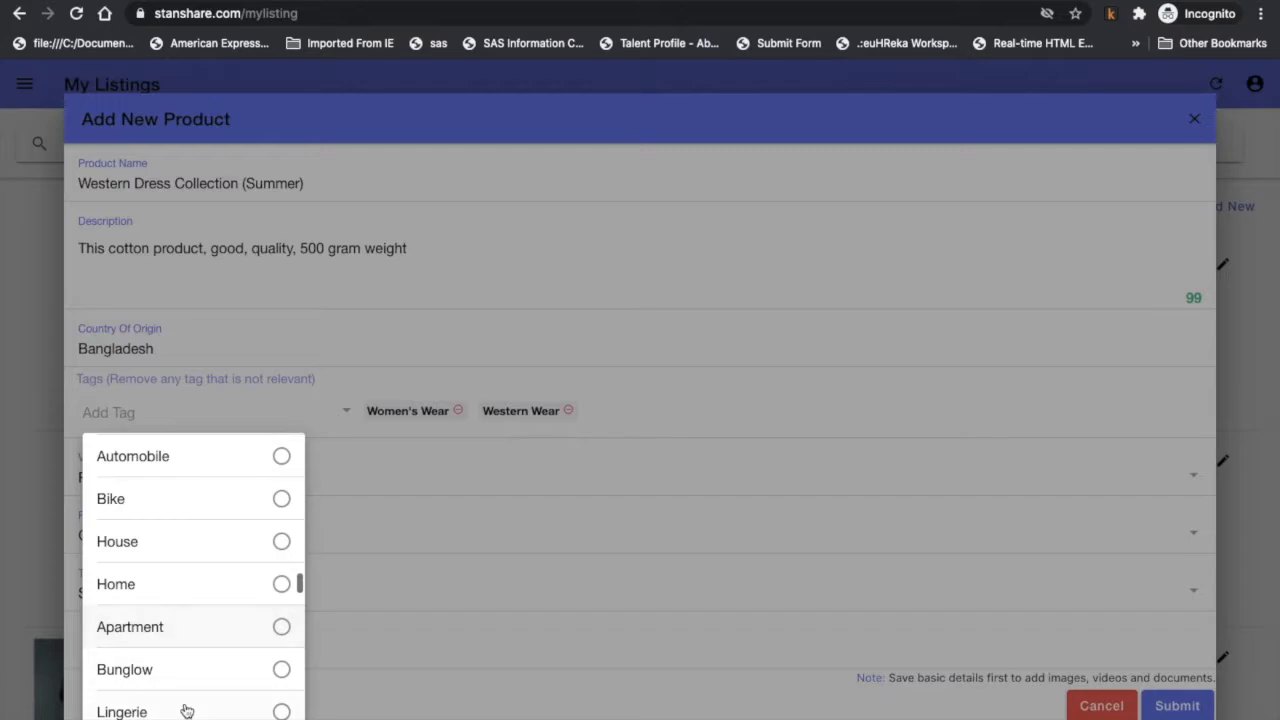
pyautogui.scroll(-2, 186, 710)
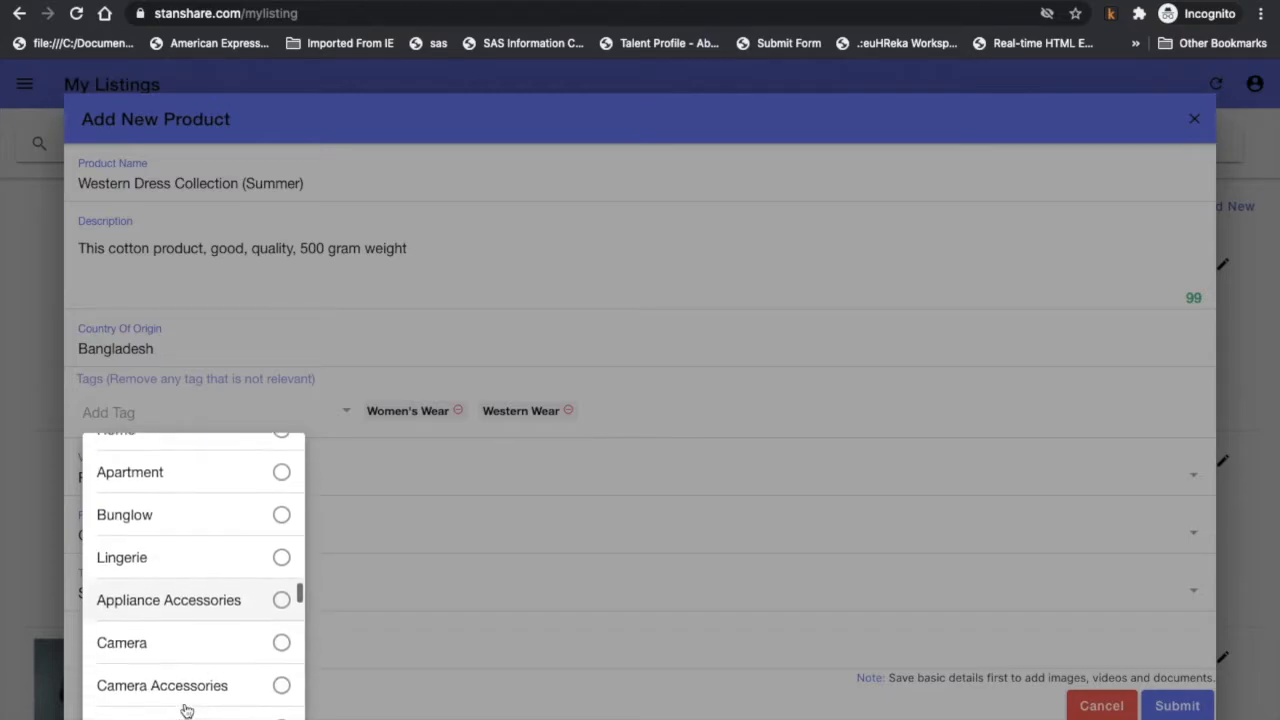
pyautogui.click(420, 631)
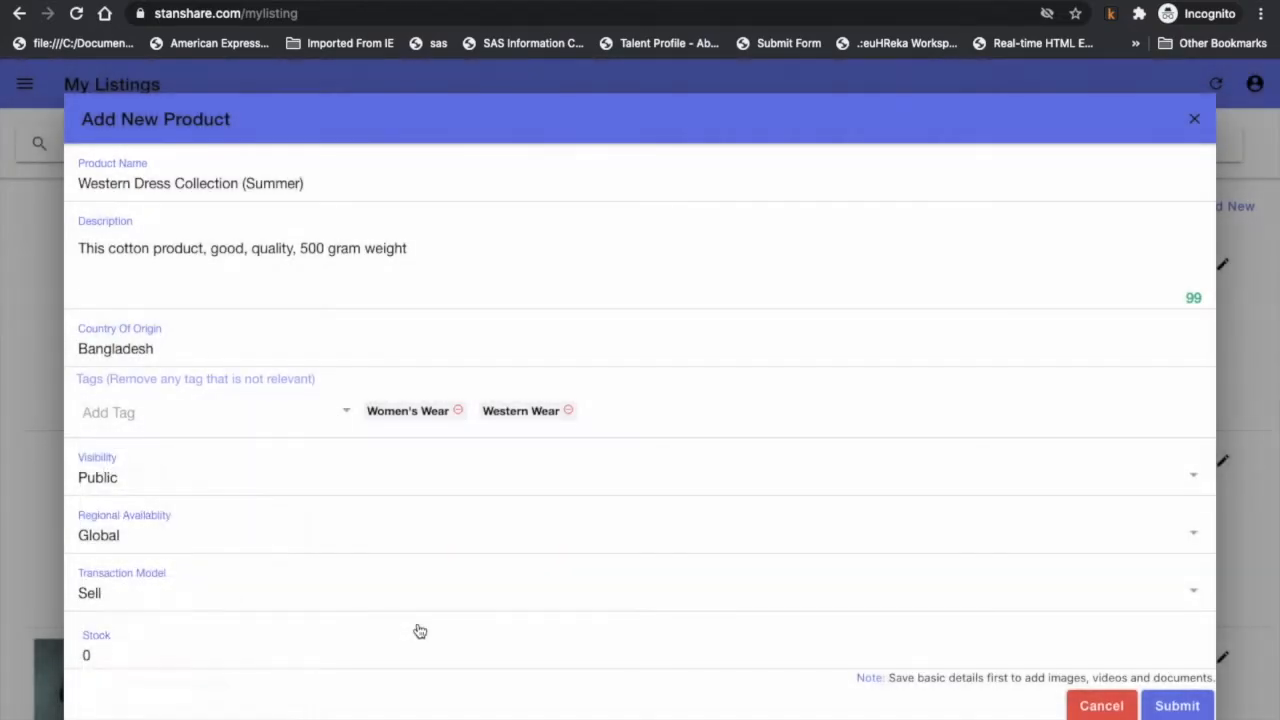
# Check the visibility options, keeping Public, and set the regional availability to Country.
pyautogui.click(146, 480)
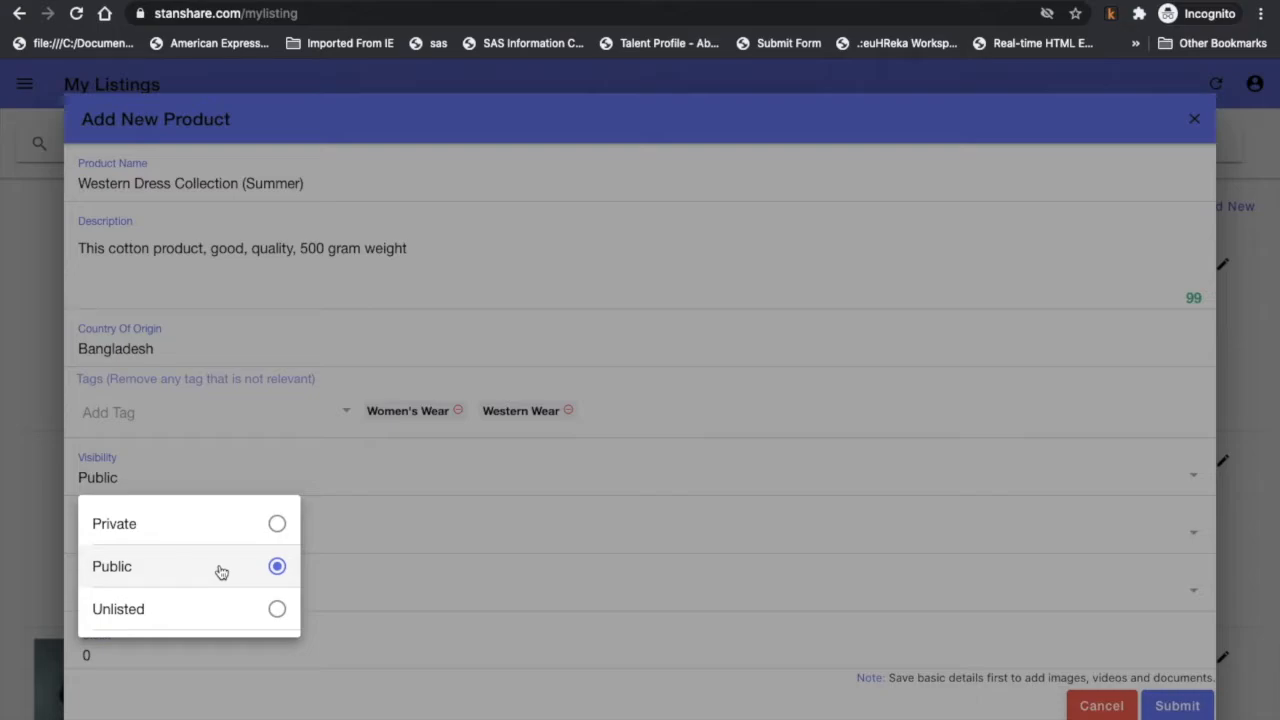
pyautogui.click(750, 262)
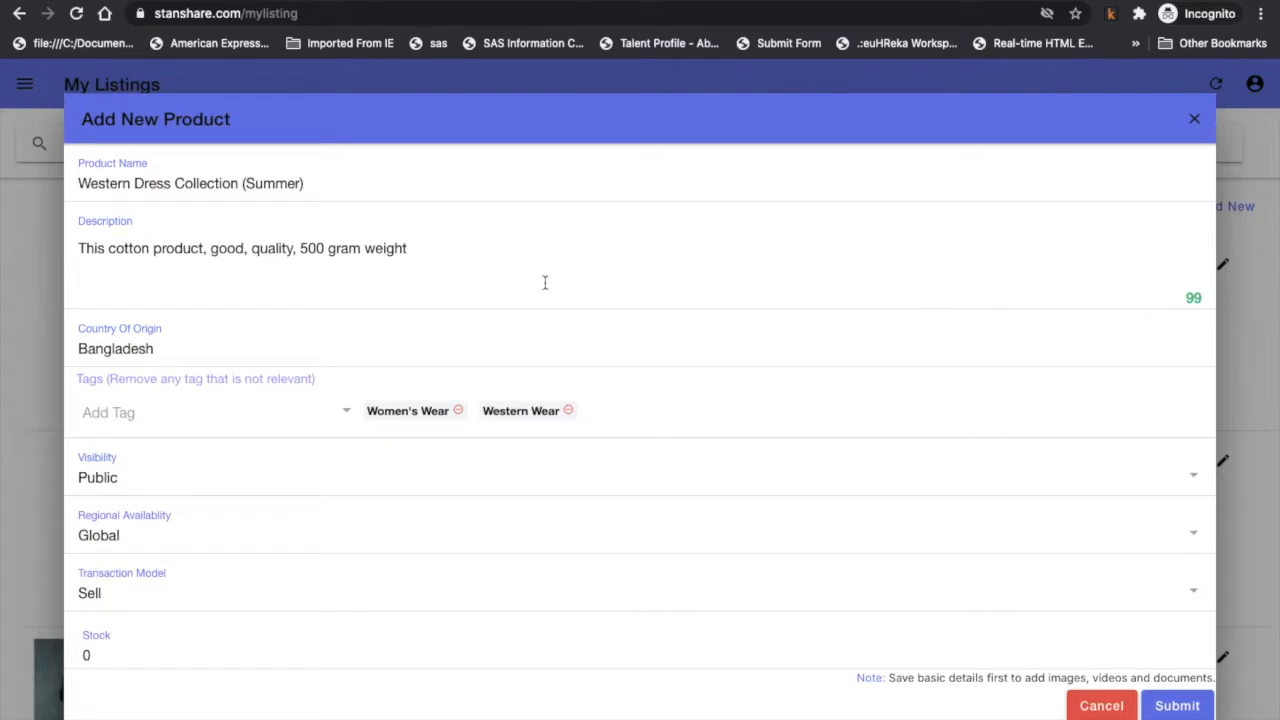
pyautogui.scroll(-3, 545, 283)
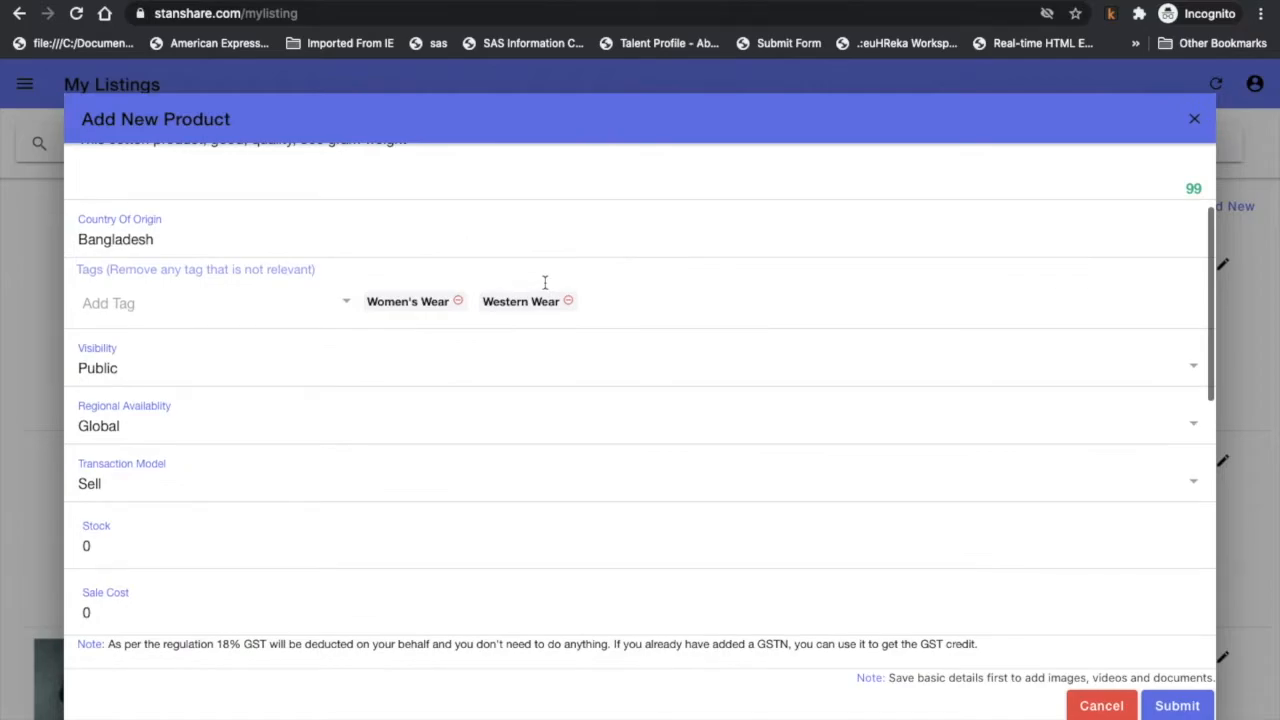
pyautogui.scroll(-2, 544, 283)
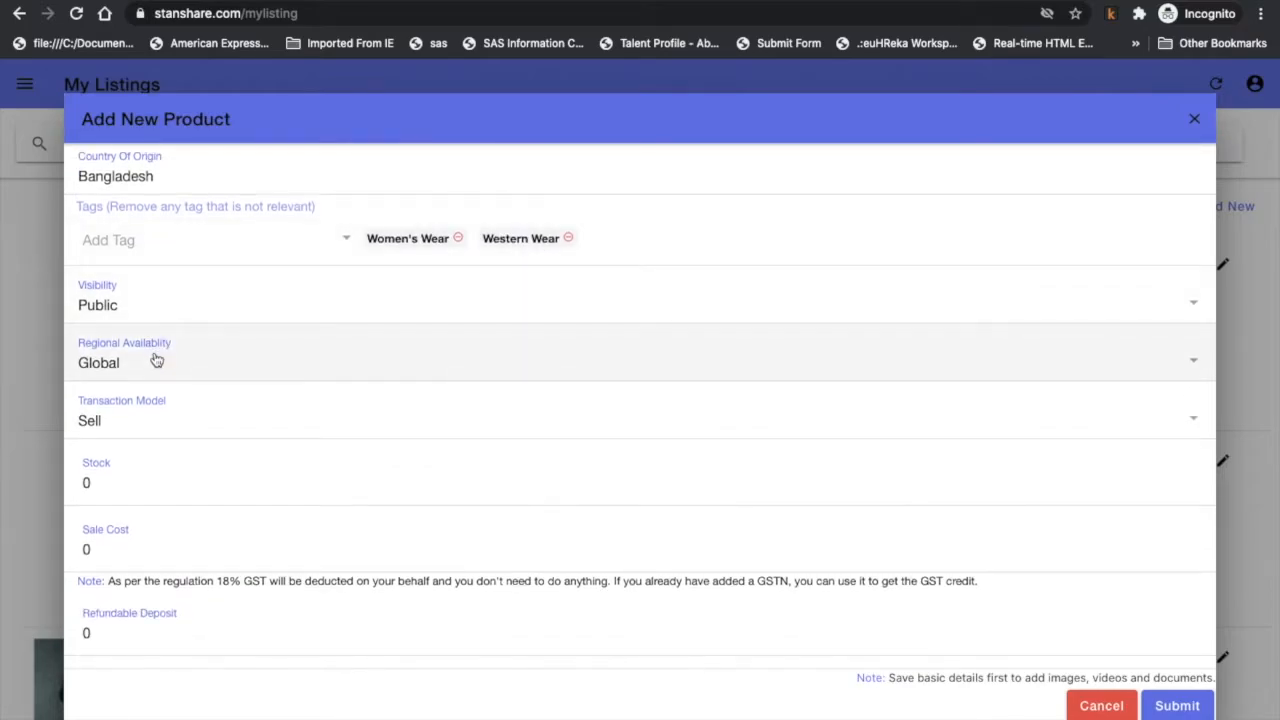
pyautogui.click(156, 360)
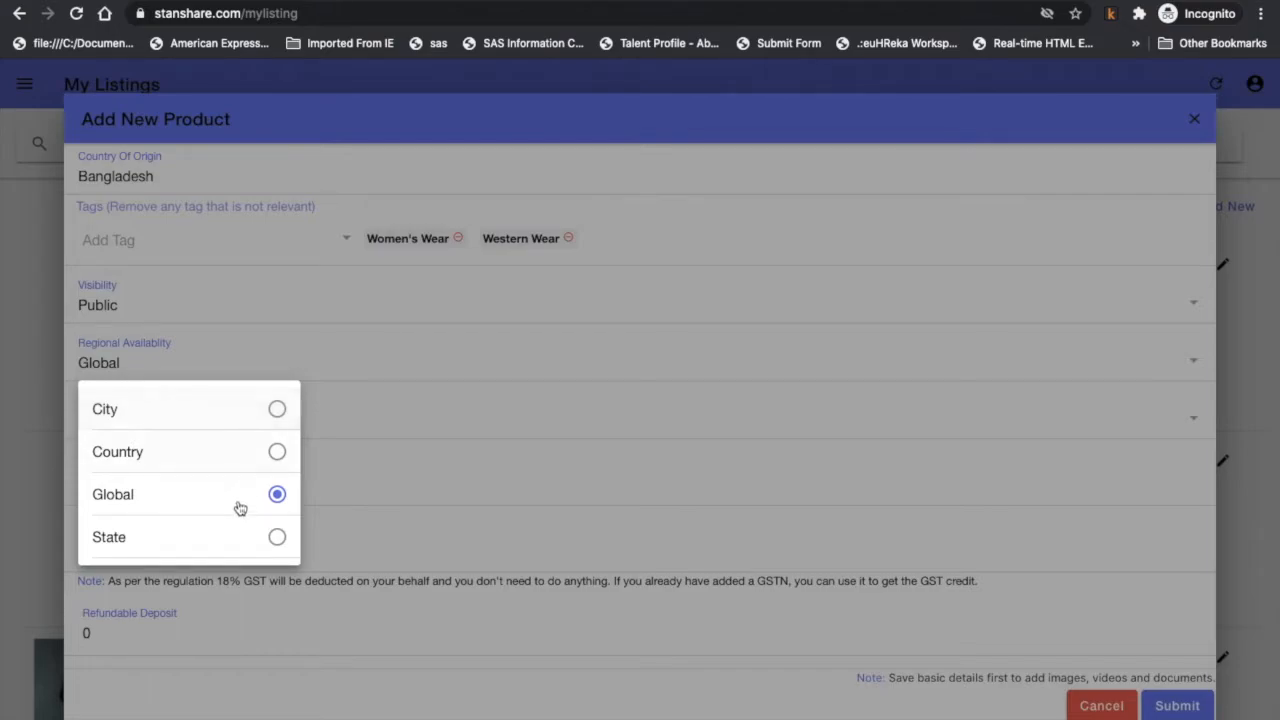
pyautogui.click(276, 452)
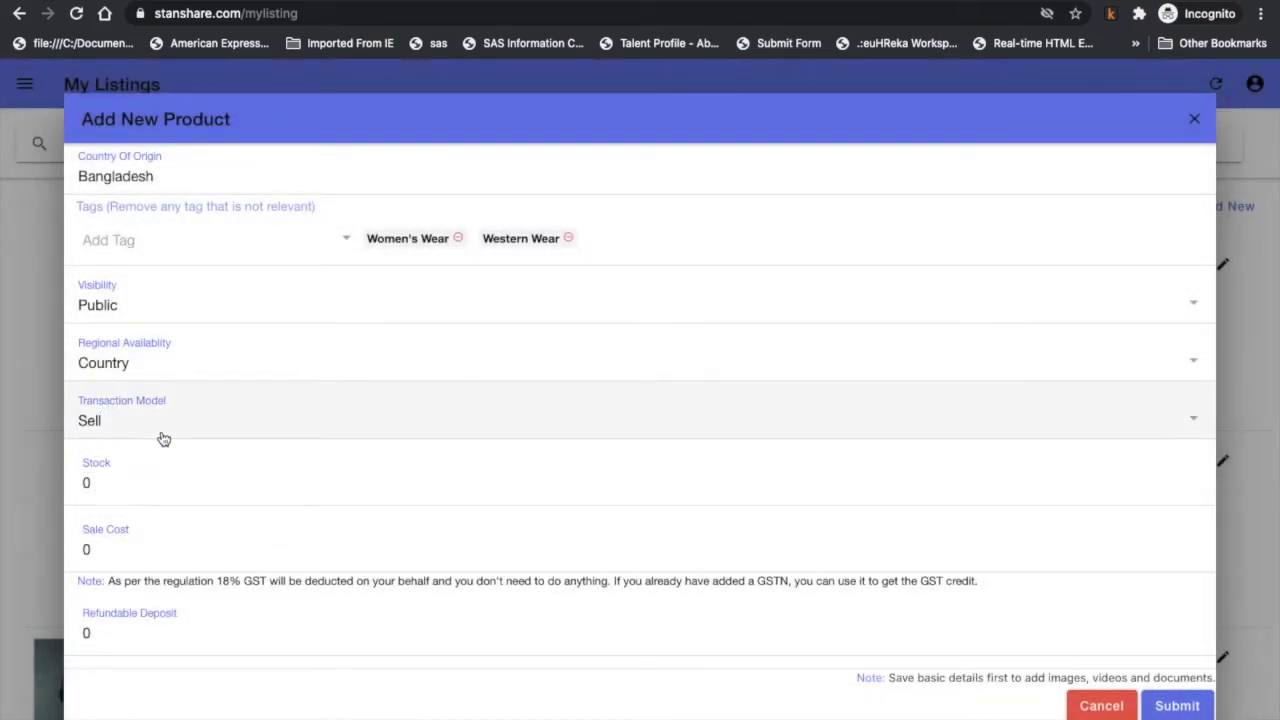
# Check the transaction model options, keeping Sell.
pyautogui.scroll(-2, 163, 437)
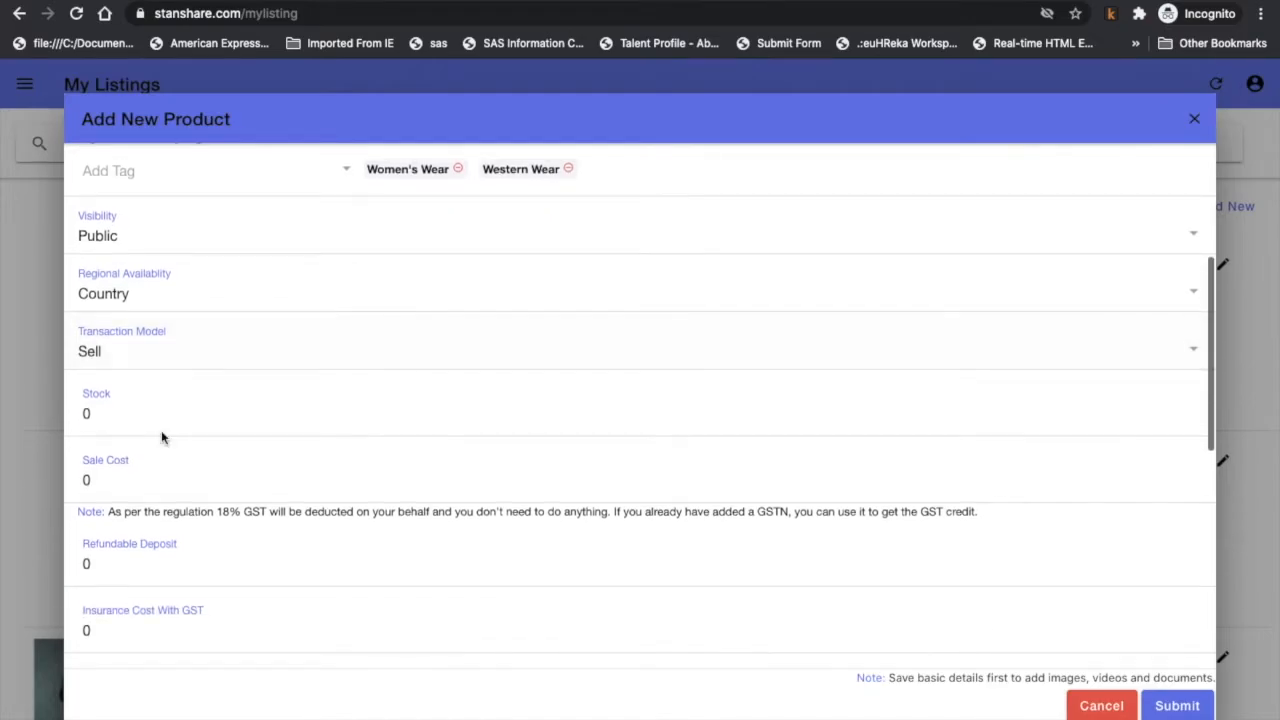
pyautogui.click(174, 361)
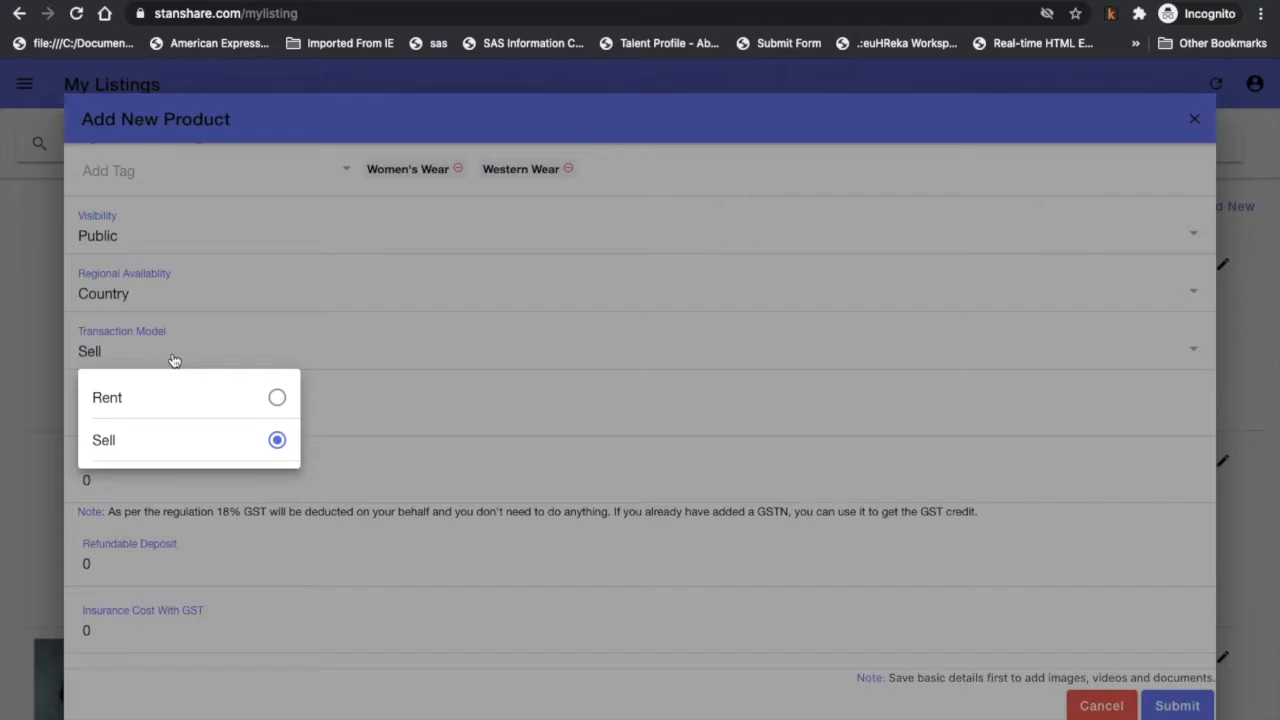
pyautogui.click(323, 317)
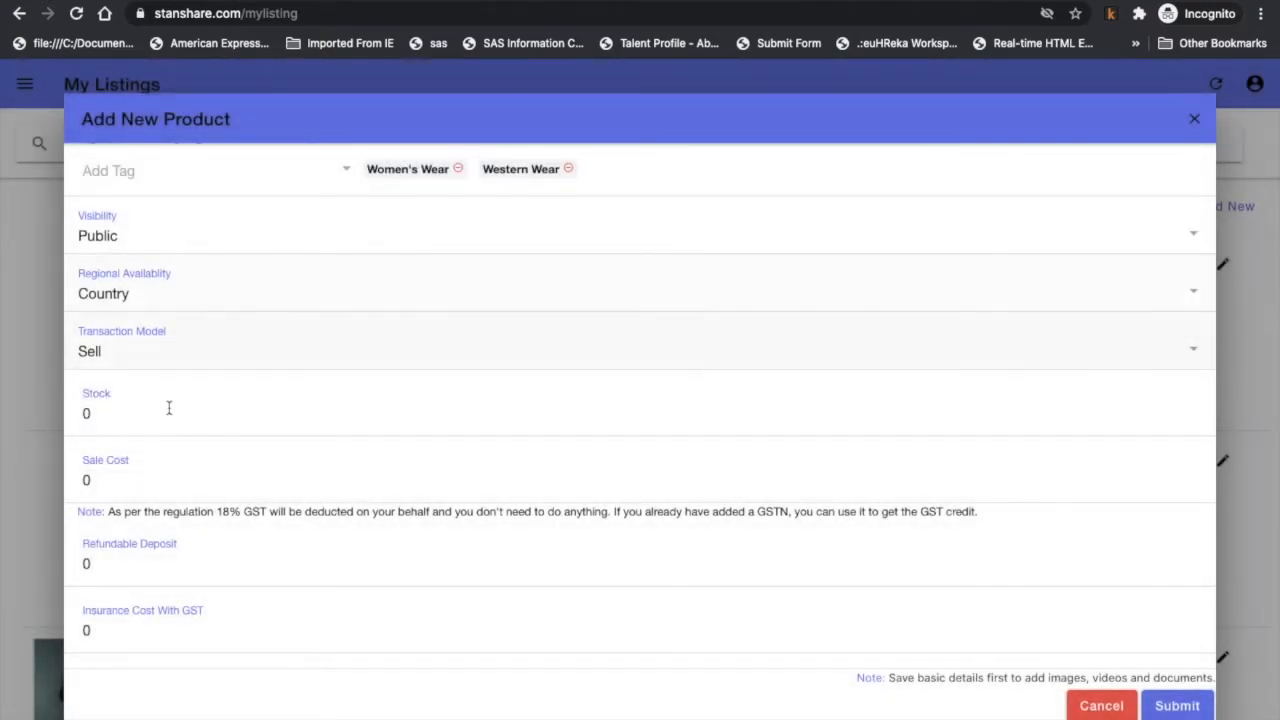
# Set the product's stock to 10.
pyautogui.click(166, 411)
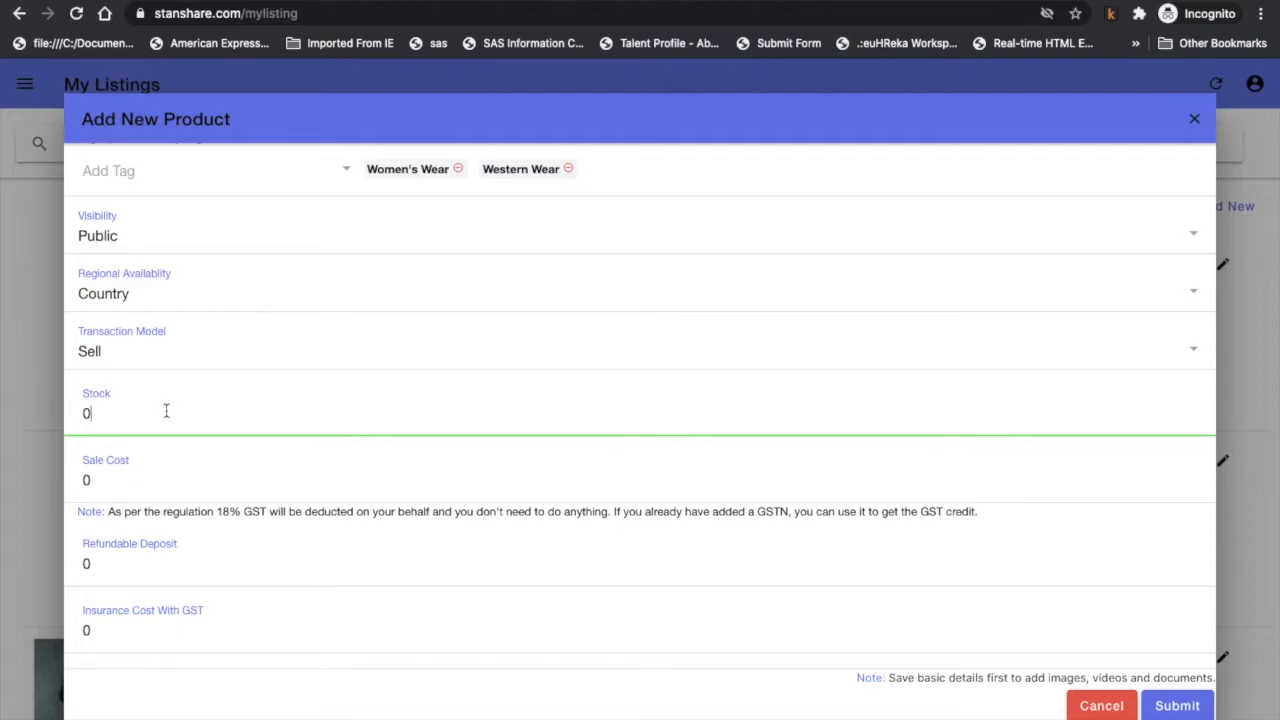
pyautogui.press('BackSpace')
pyautogui.write('10')
# Set the product's sale cost to 8100.
pyautogui.scroll(-1, 140, 405)
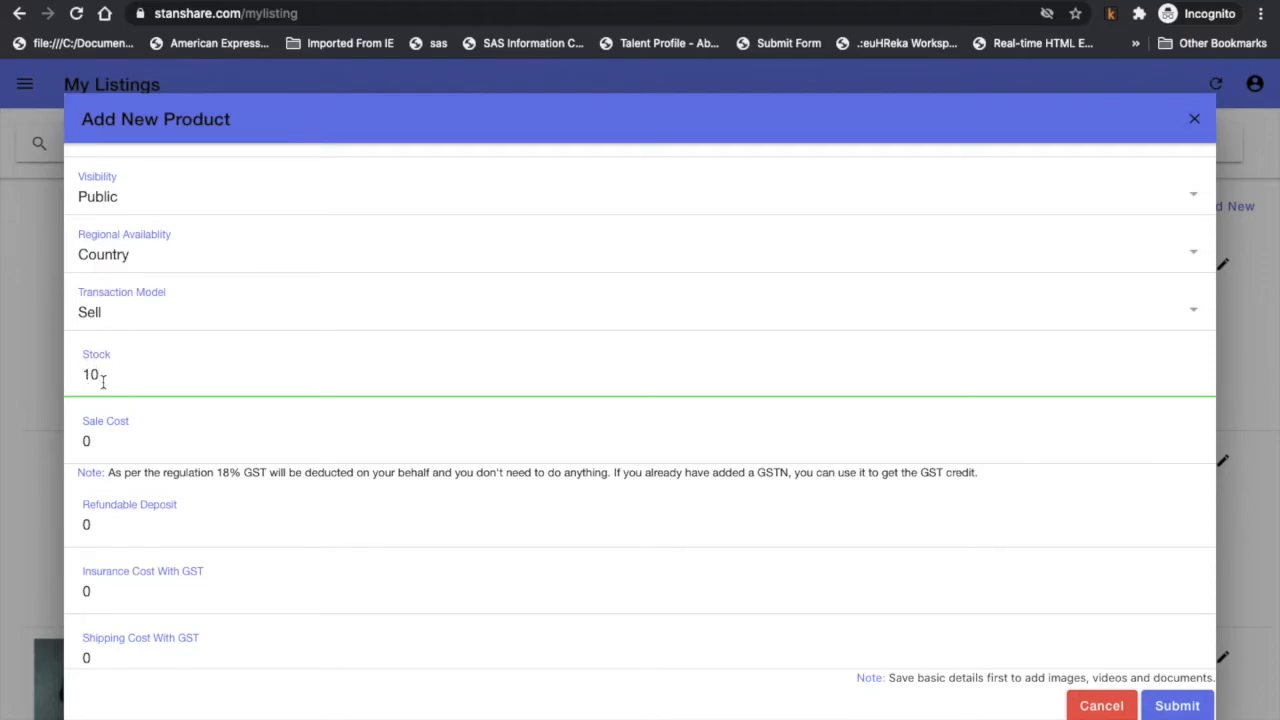
pyautogui.click(112, 452)
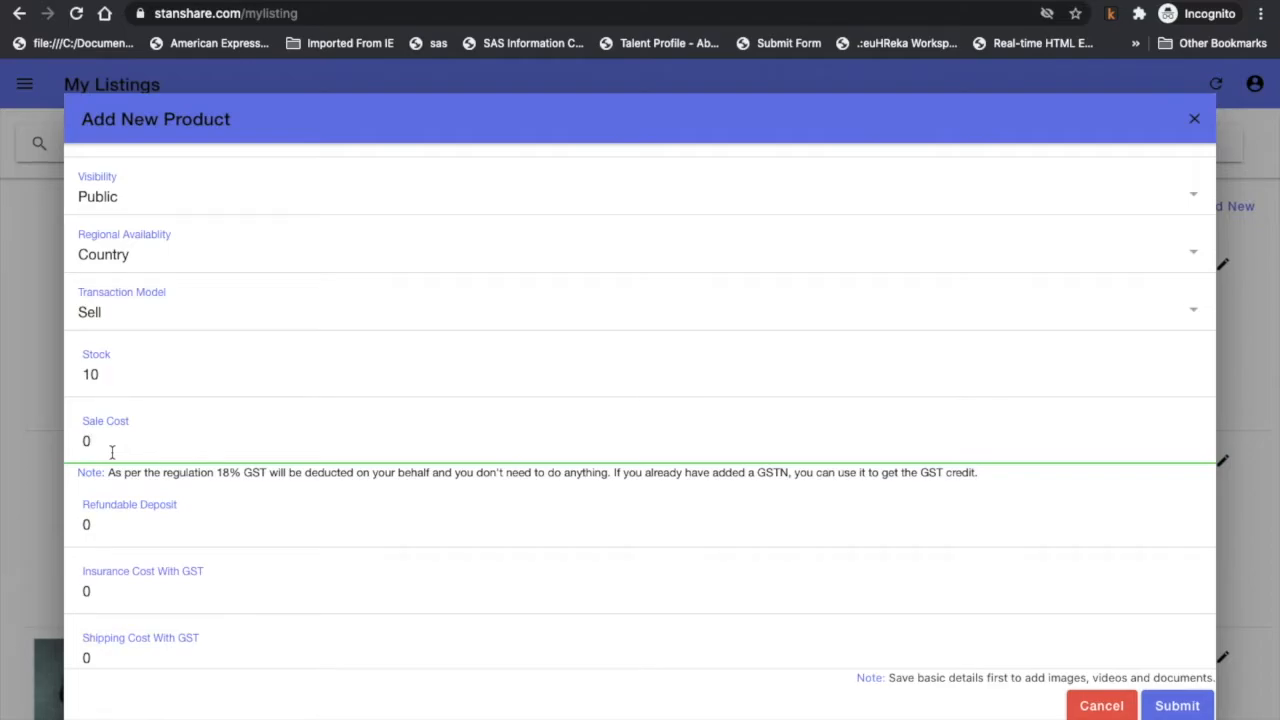
pyautogui.press('BackSpace')
pyautogui.write('000')
pyautogui.press('BackSpace')
pyautogui.press('BackSpace')
pyautogui.press('BackSpace')
pyautogui.press('BackSpace')
pyautogui.write('85')
pyautogui.press('BackSpace')
pyautogui.press('BackSpace')
pyautogui.write('8100')
pyautogui.click(149, 530)
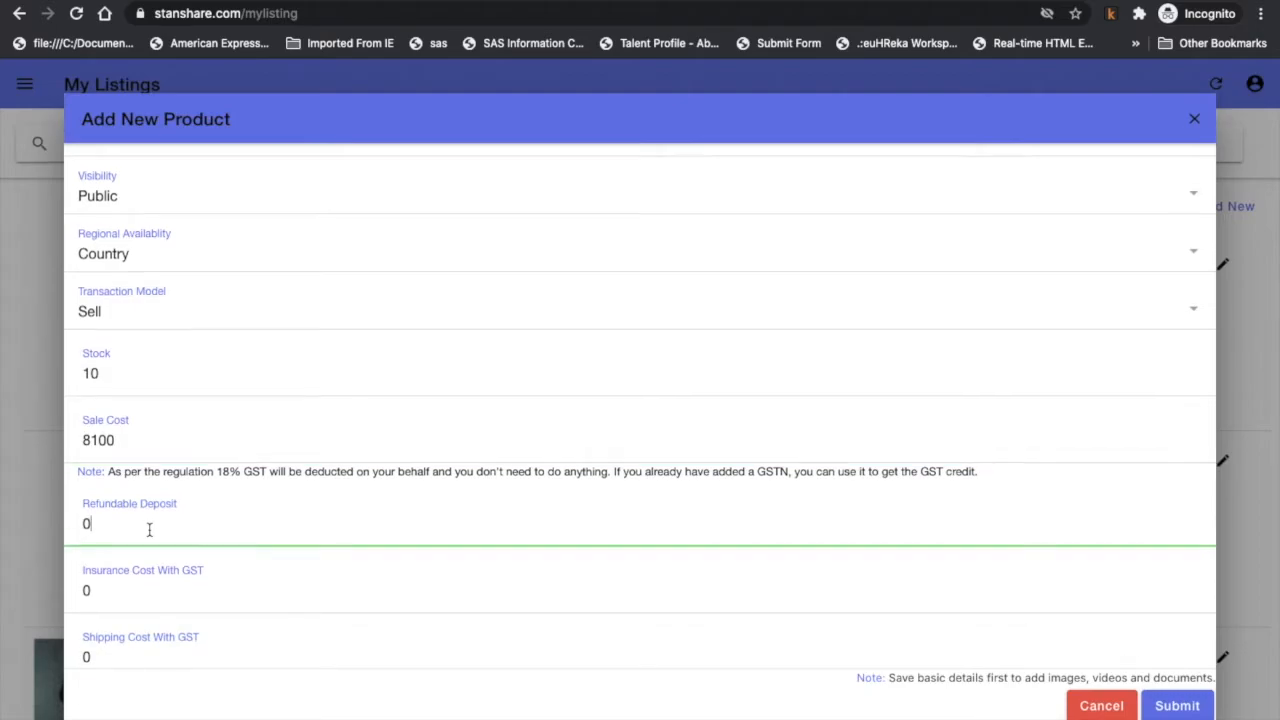
# Try to enter the product's insurance cost with GST as 100*18.
pyautogui.scroll(-2, 149, 530)
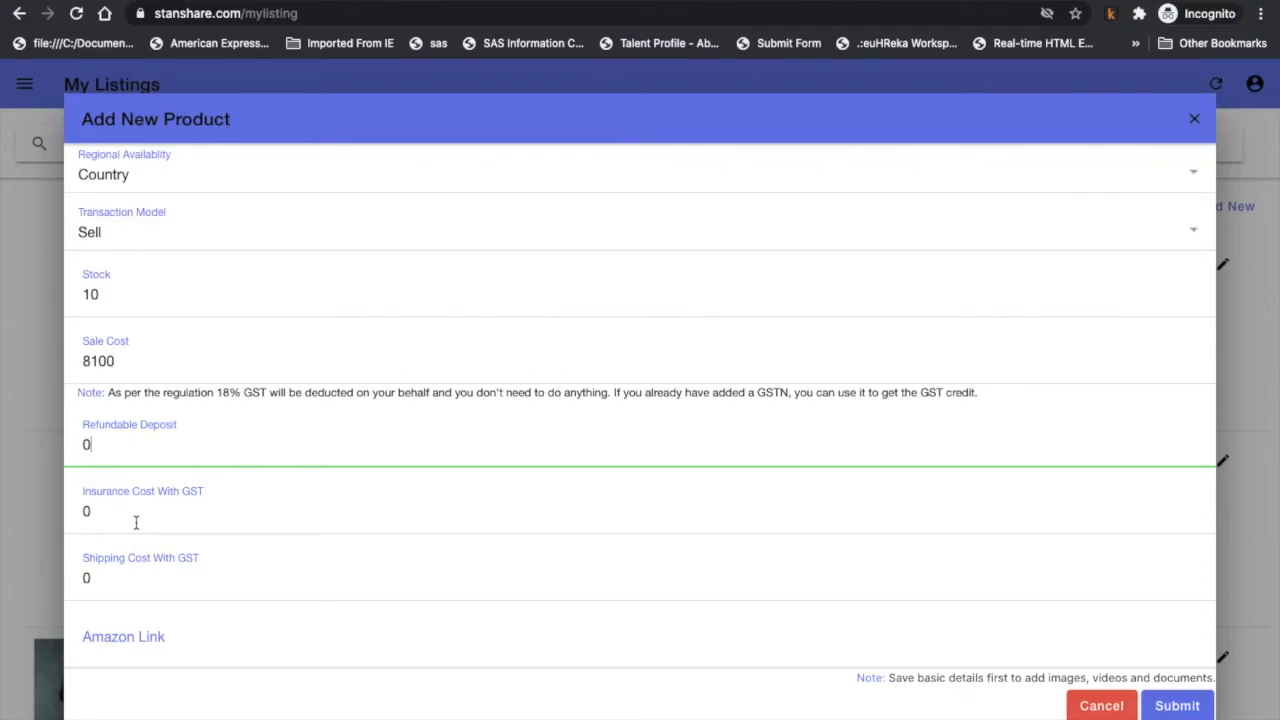
pyautogui.scroll(-2, 136, 522)
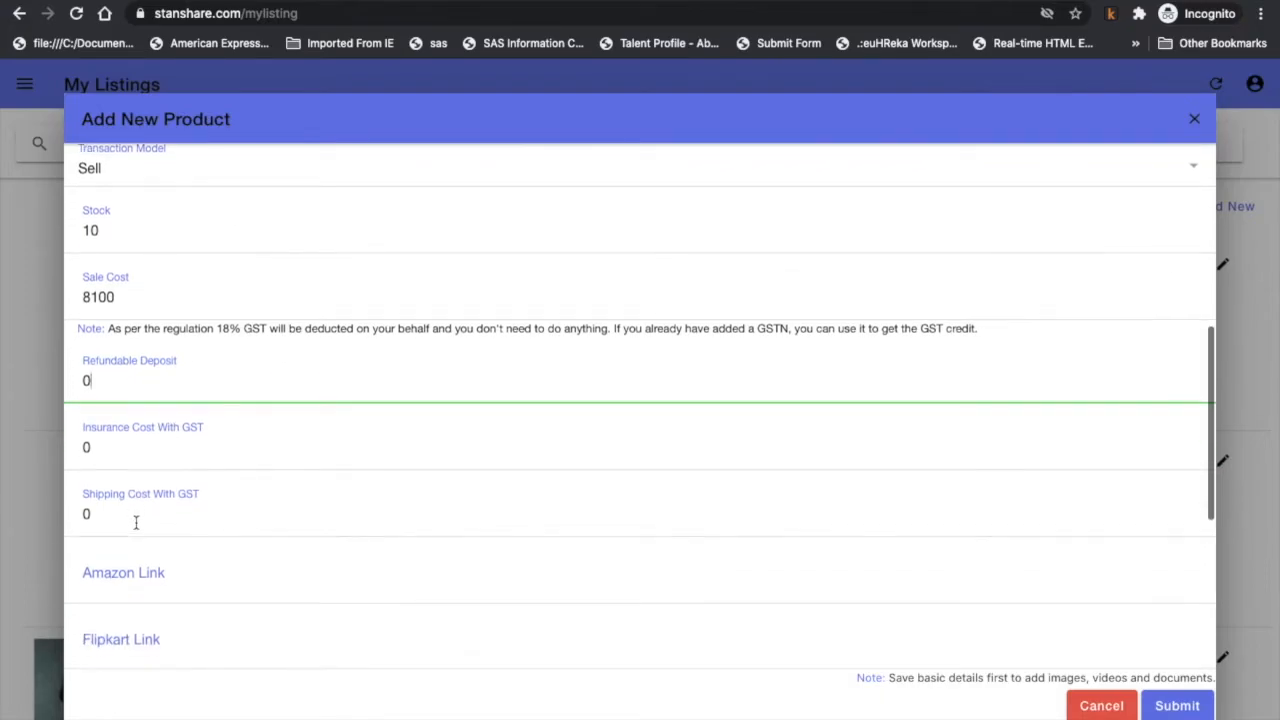
pyautogui.click(173, 452)
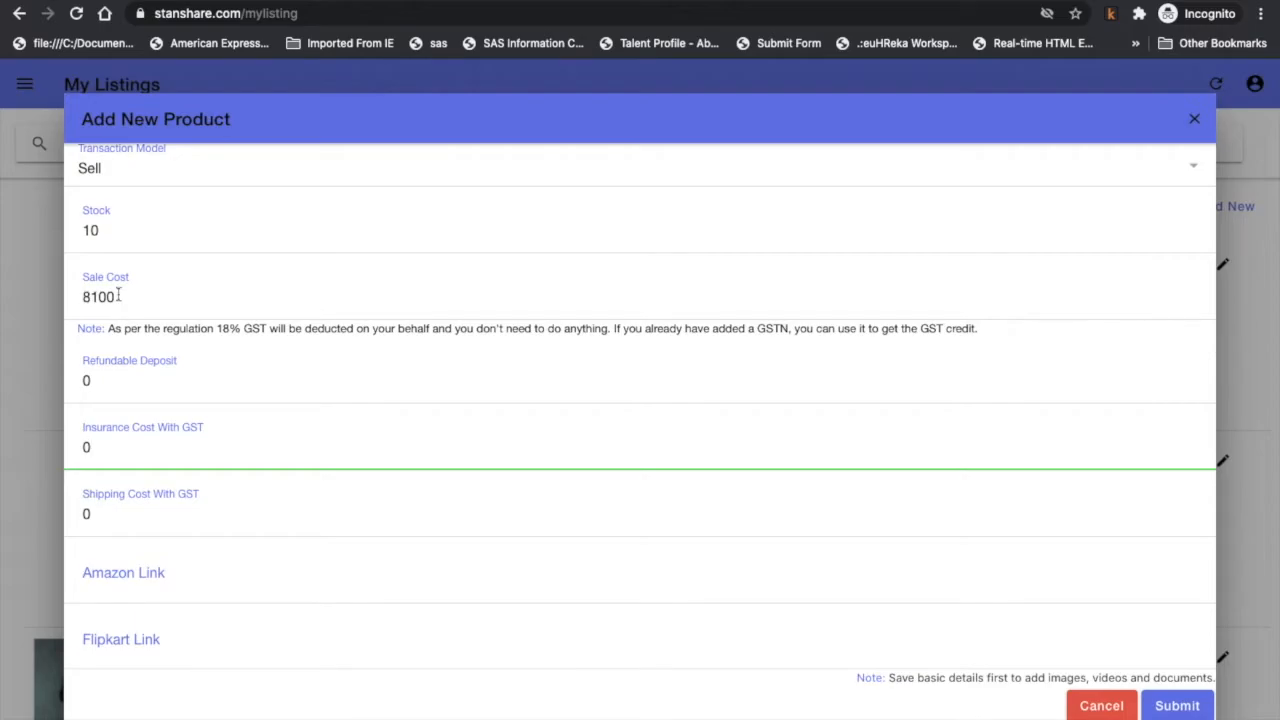
pyautogui.press('BackSpace')
pyautogui.write('1')
pyautogui.write('100')
pyautogui.write('*18')
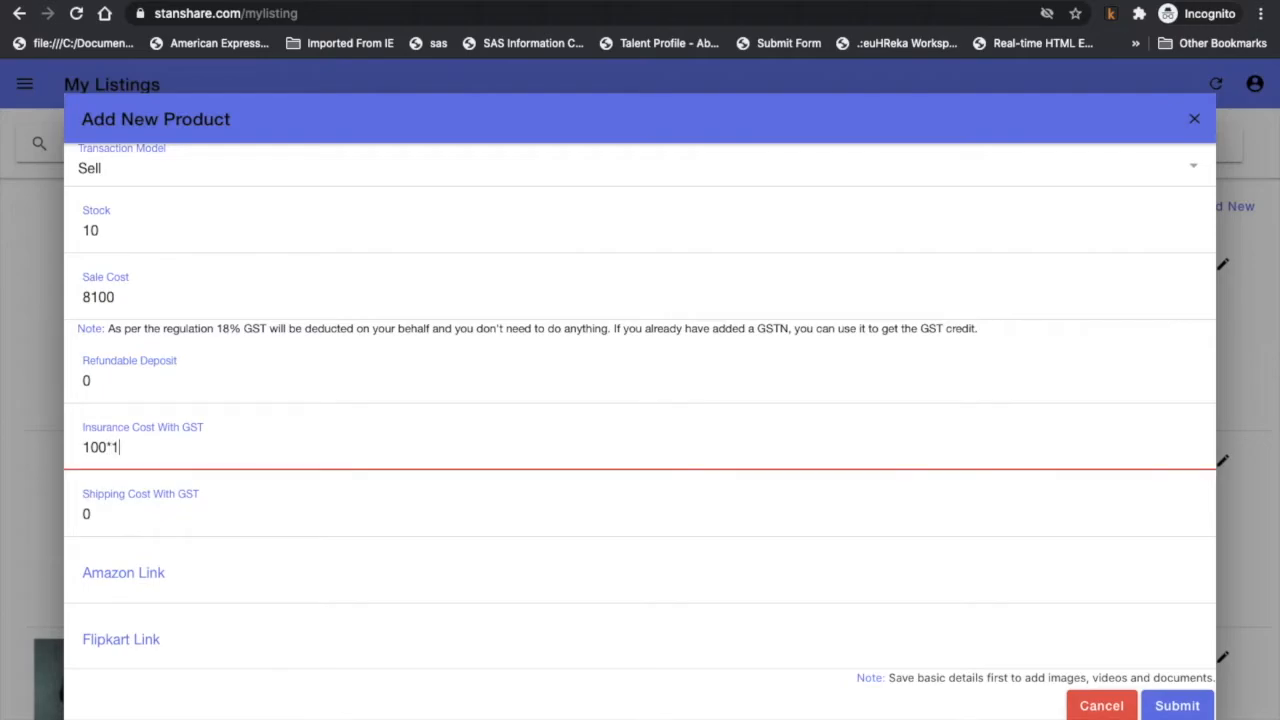
# Clear the insurance cost with GST, leaving it blank.
pyautogui.press('BackSpace')
pyautogui.press('BackSpace')
pyautogui.press('BackSpace')
pyautogui.press('BackSpace')
pyautogui.press('BackSpace')
pyautogui.press('BackSpace')
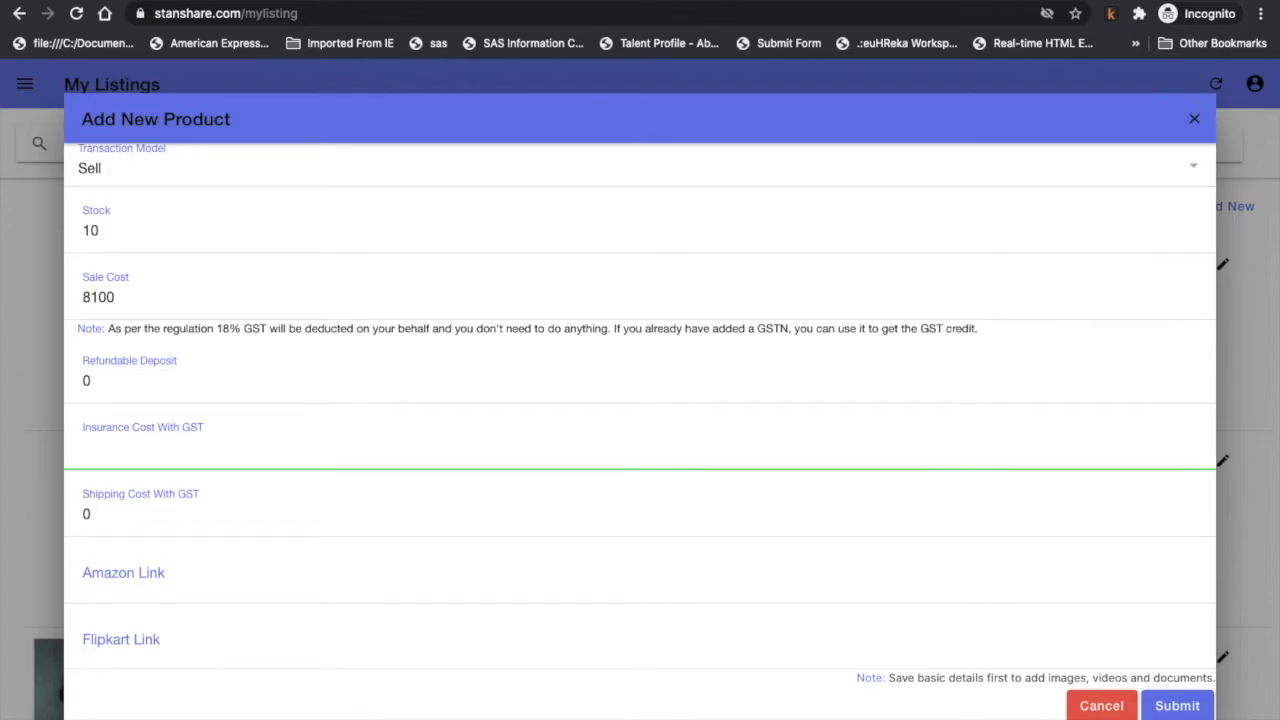
# Set the product's shipping cost with GST to 100.
pyautogui.scroll(-1, 640, 400)
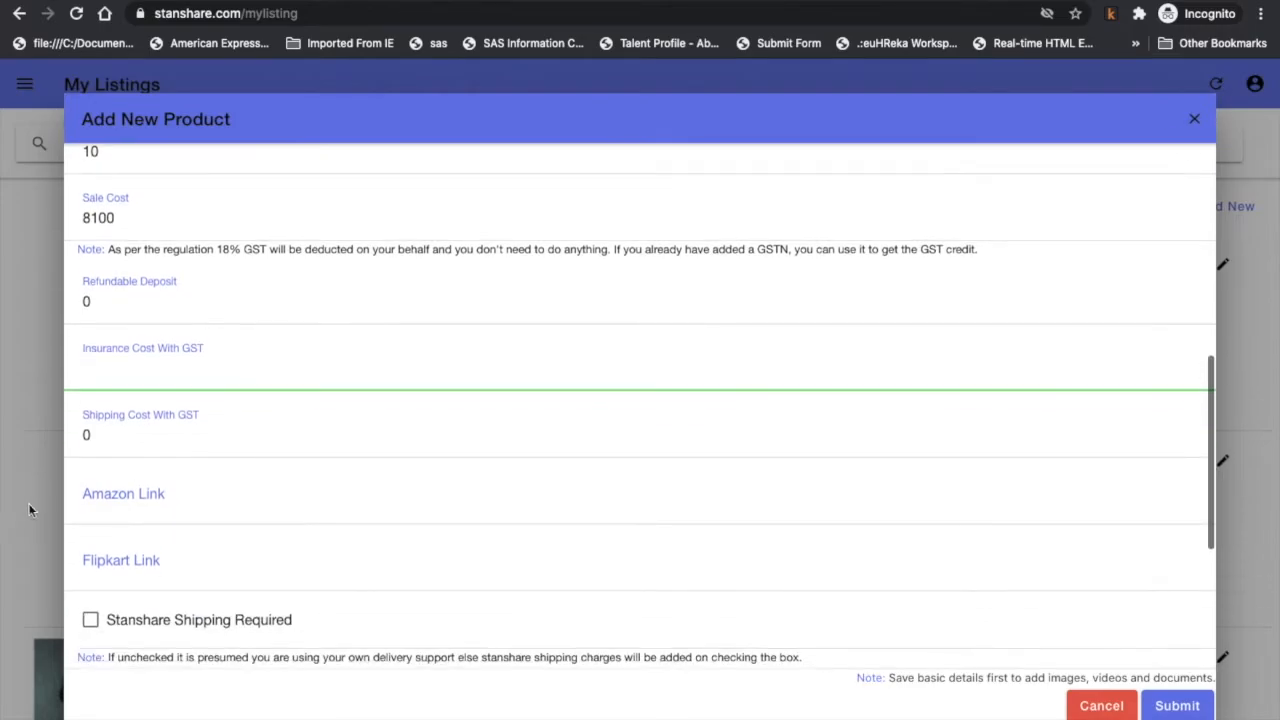
pyautogui.click(161, 427)
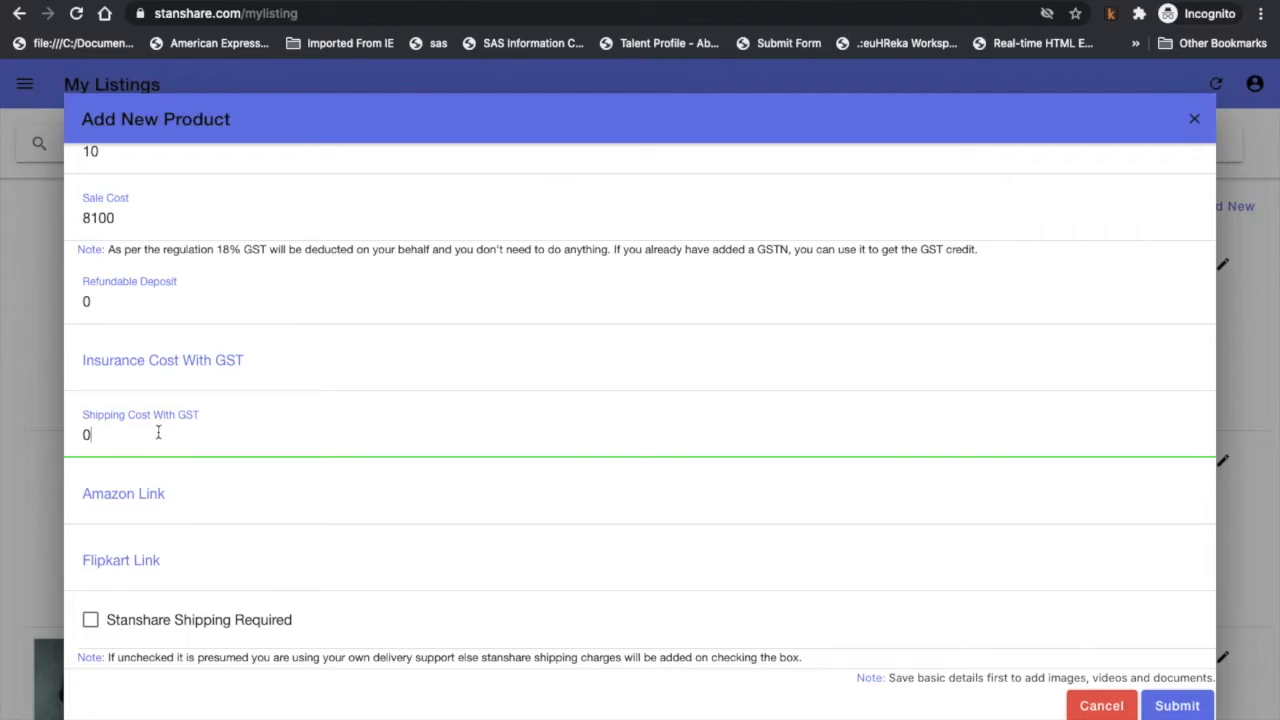
pyautogui.press('BackSpace')
pyautogui.write('100')
# Review the Amazon and Flipkart link fields, the shipping, insurance, required and donation options, and the sale cost entry.
pyautogui.scroll(-2, 215, 474)
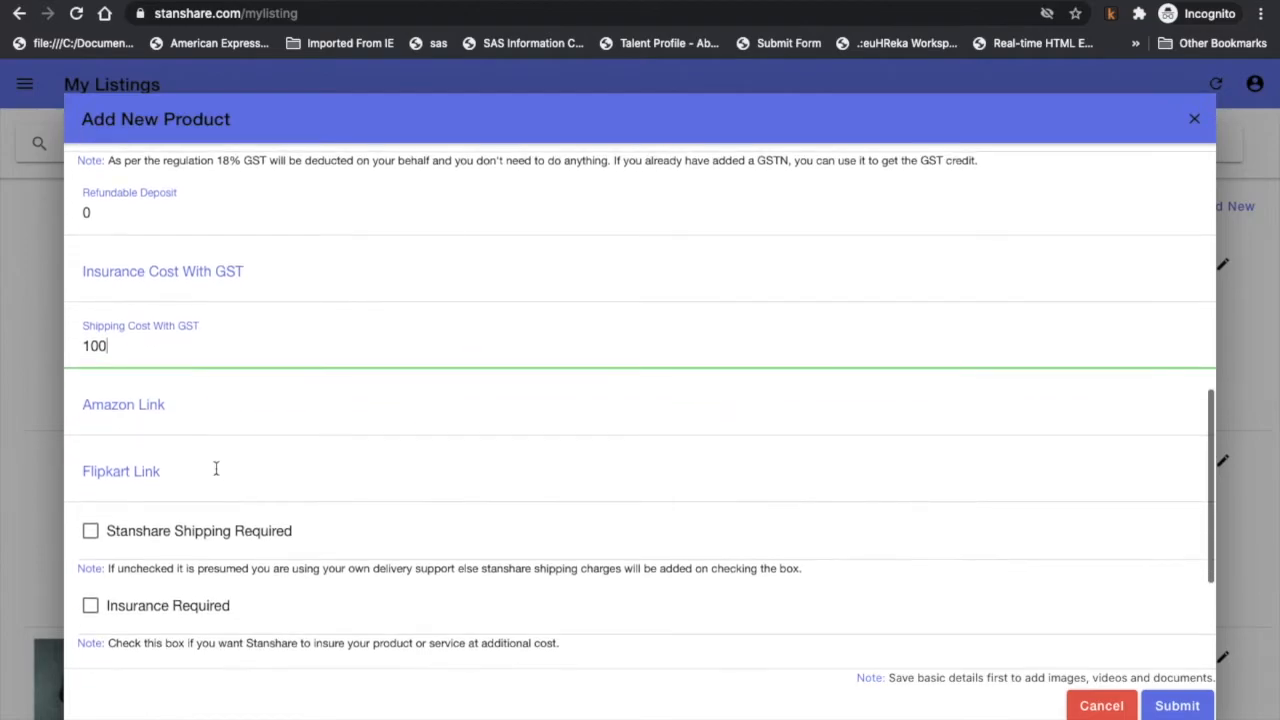
pyautogui.click(177, 415)
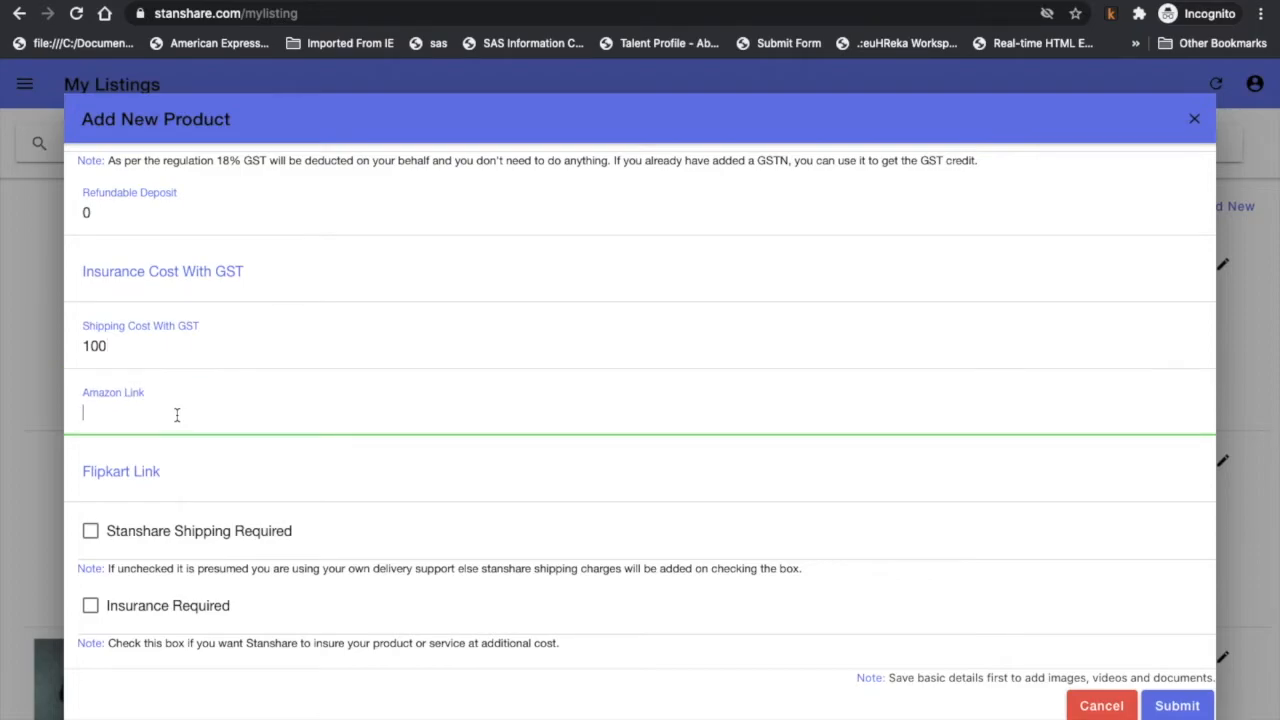
pyautogui.click(188, 466)
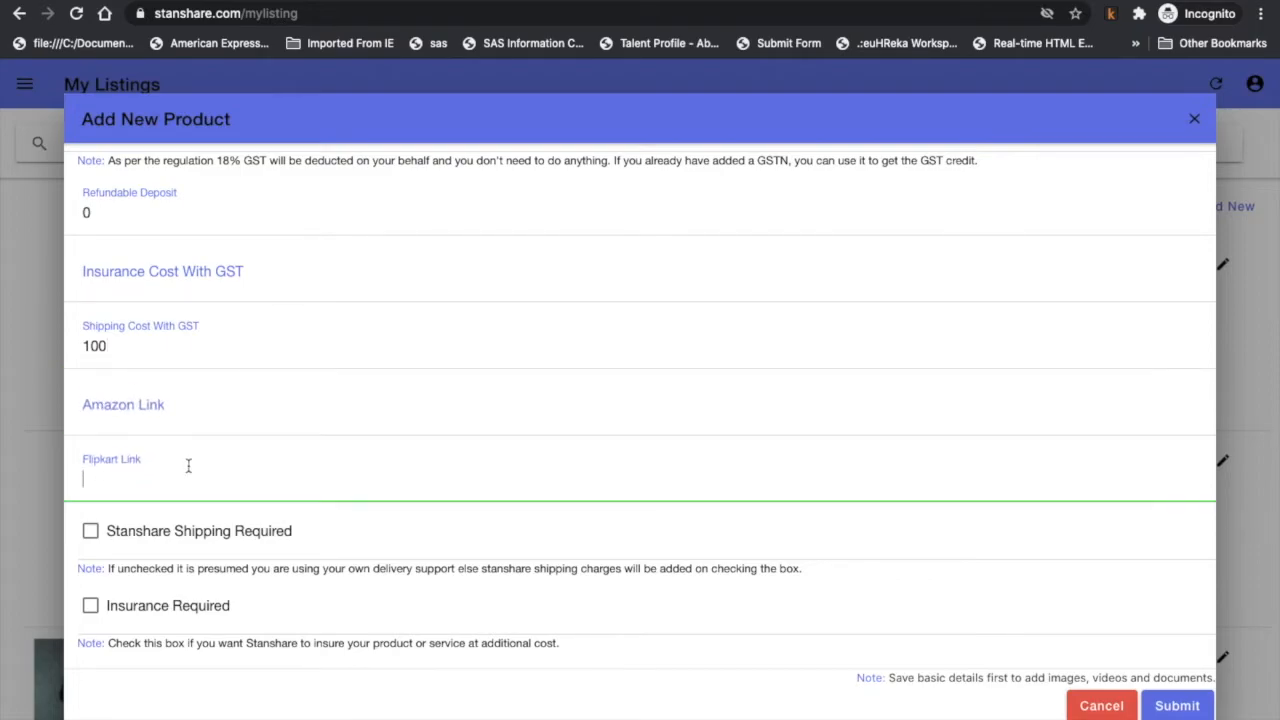
pyautogui.click(202, 416)
pyautogui.click(197, 459)
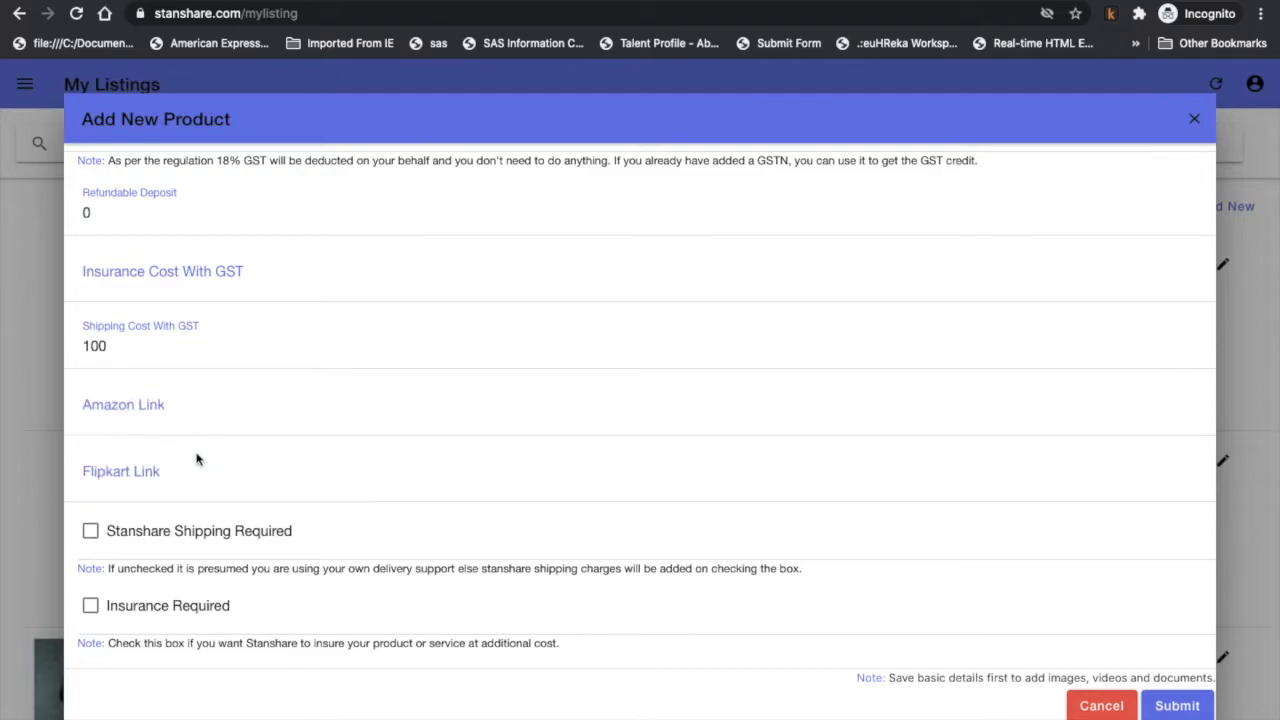
pyautogui.scroll(-1, 197, 457)
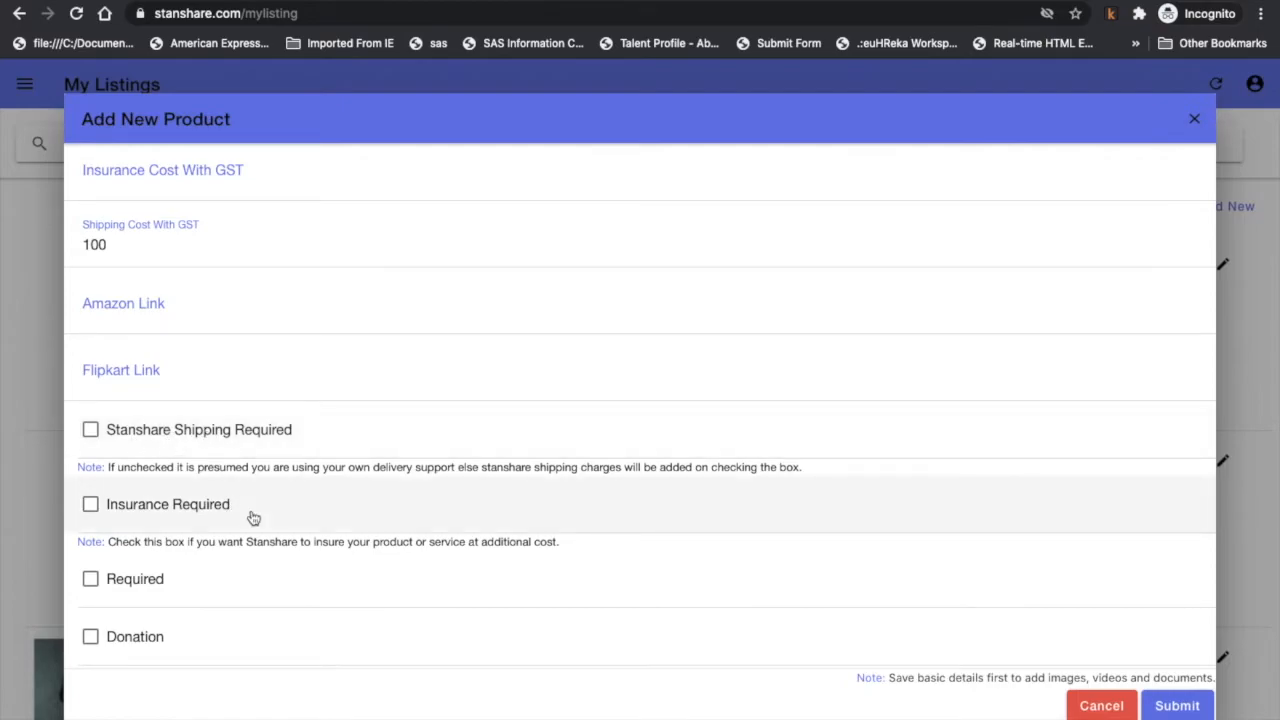
pyautogui.scroll(-2, 253, 518)
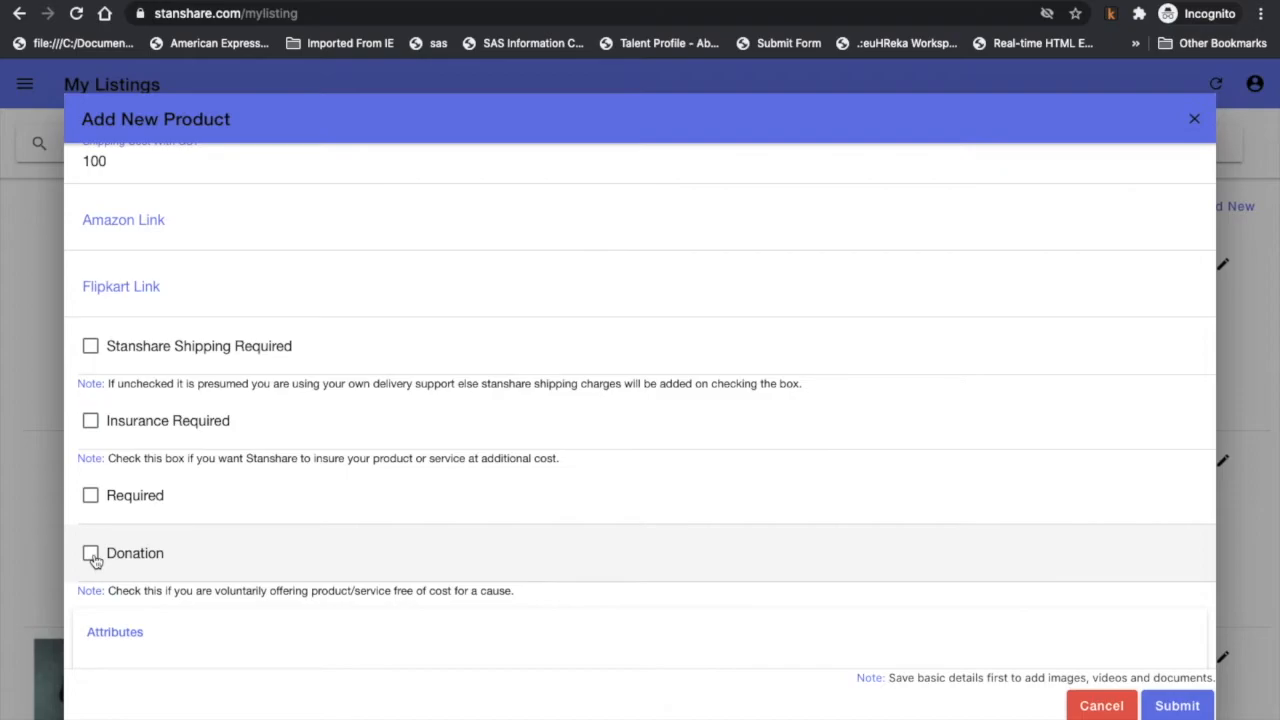
pyautogui.scroll(7, 400, 415)
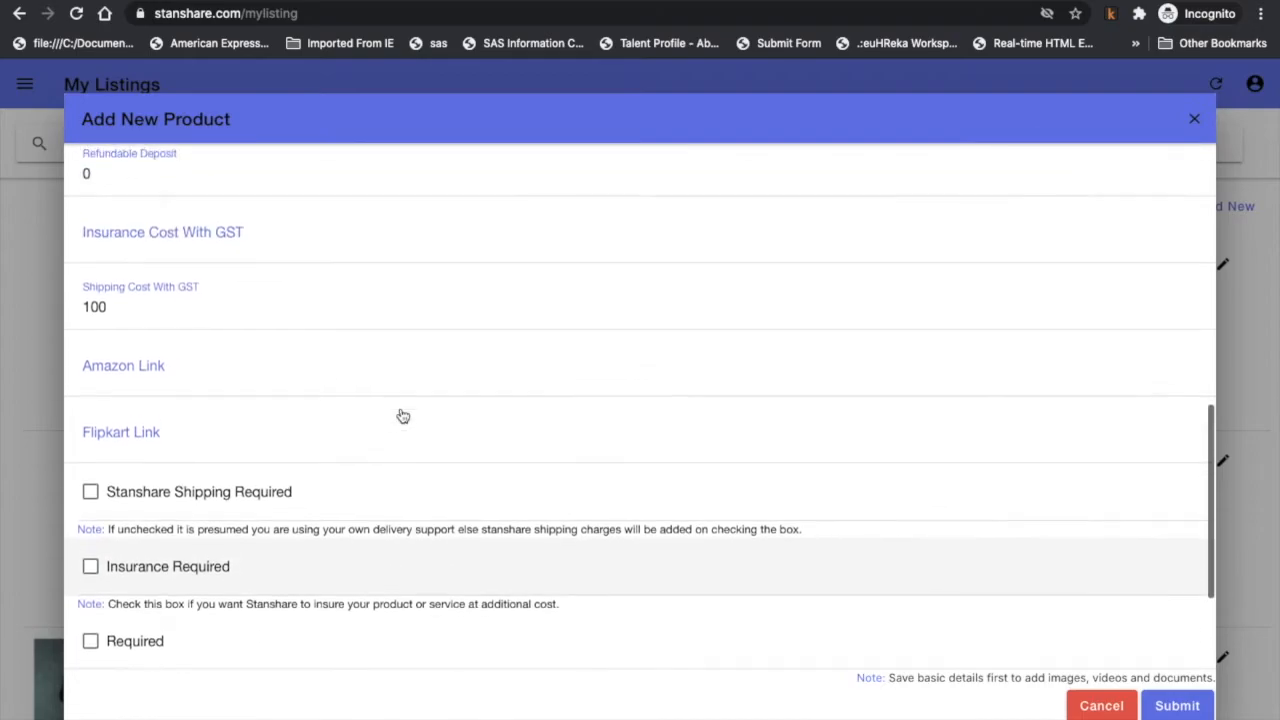
pyautogui.scroll(2, 400, 414)
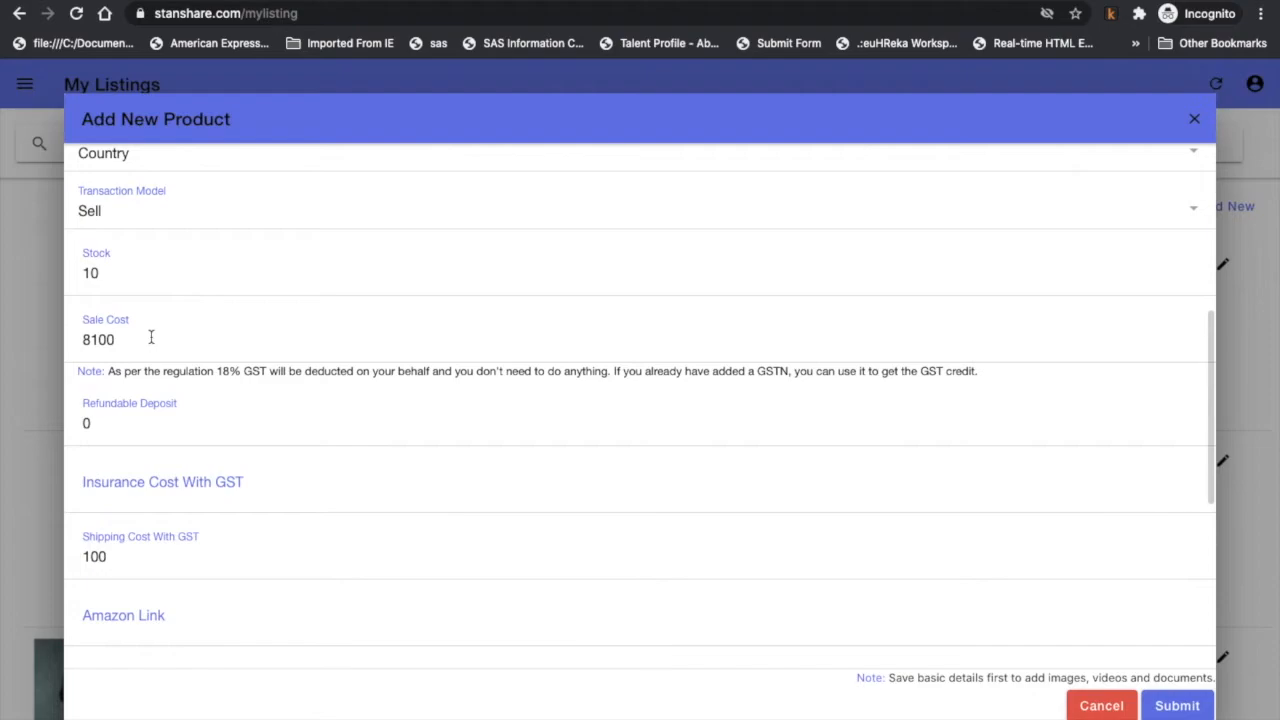
# Add a Colour name attribute to the product with the value RED.
pyautogui.scroll(-10, 438, 450)
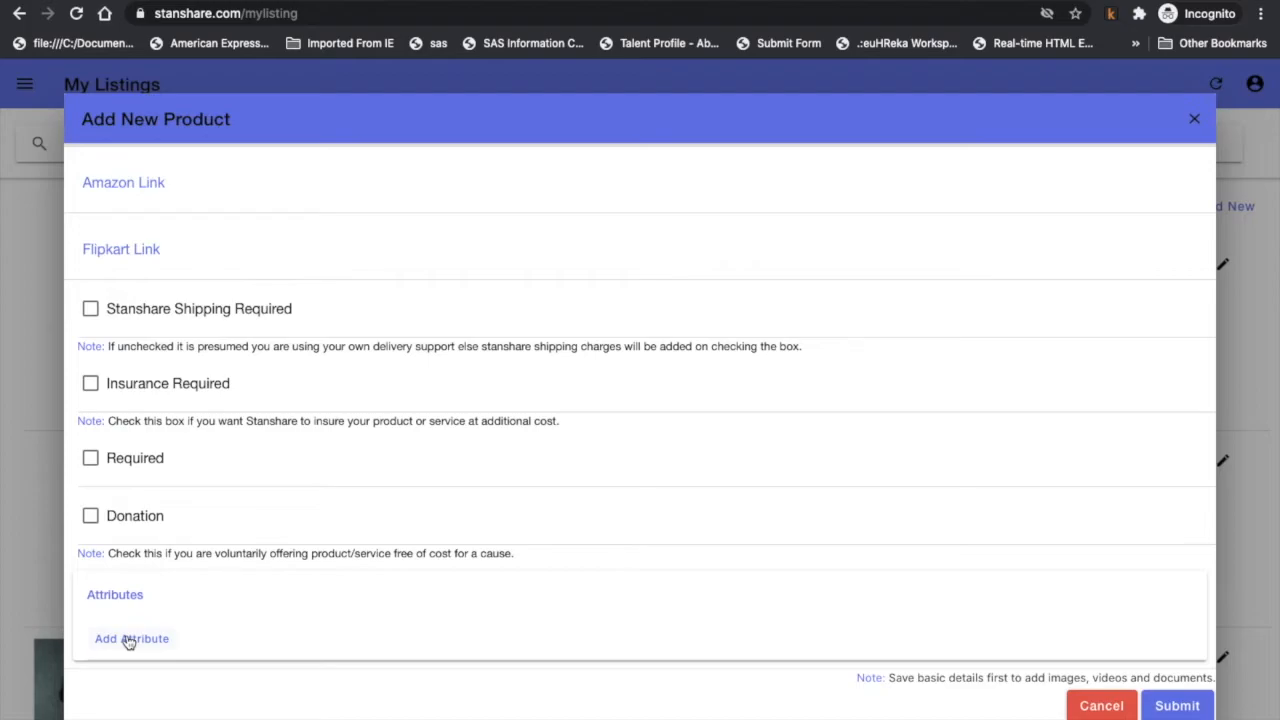
pyautogui.click(128, 641)
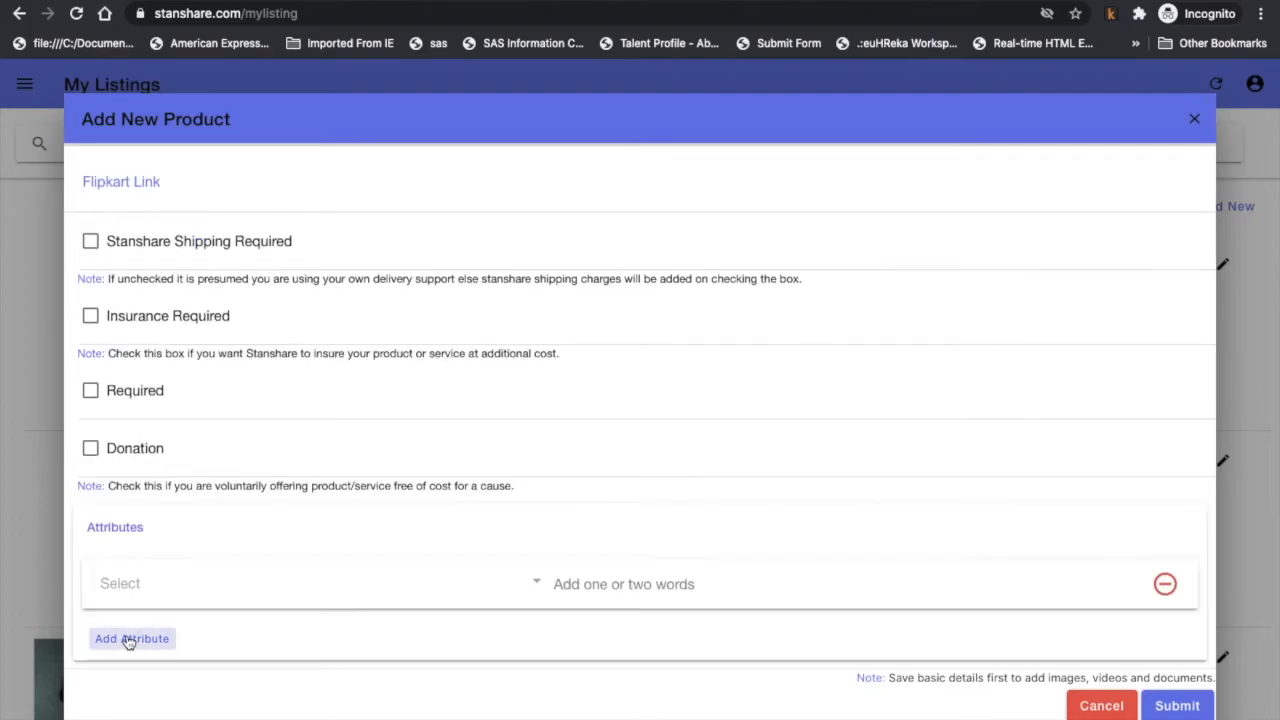
pyautogui.click(186, 578)
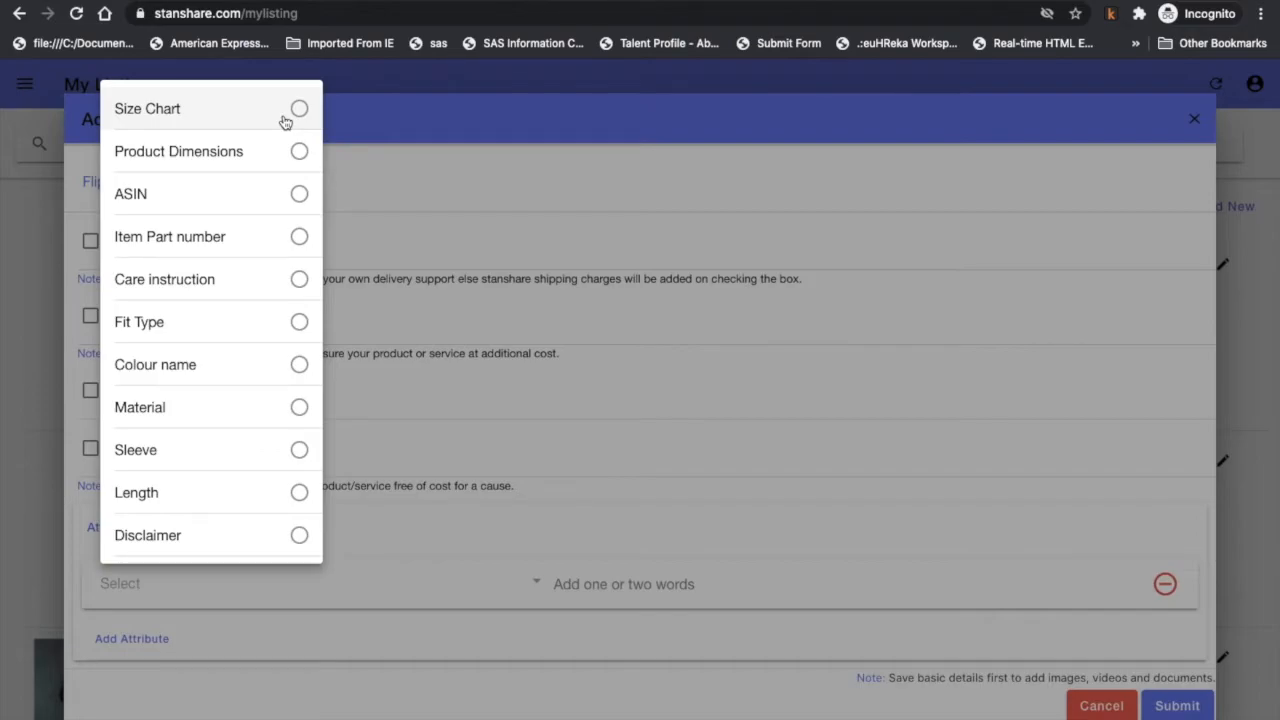
pyautogui.click(299, 366)
pyautogui.click(587, 590)
pyautogui.write('RED')
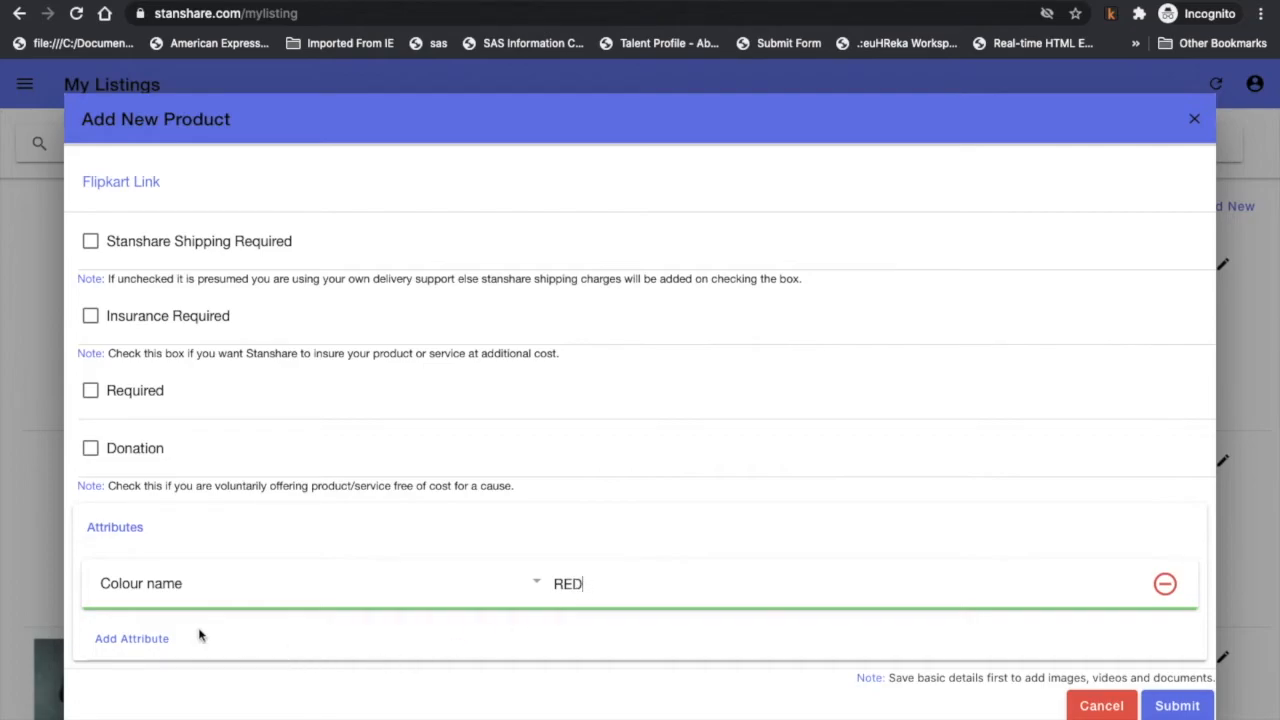
# Add a Material attribute to the product with the value Cotton.
pyautogui.click(132, 639)
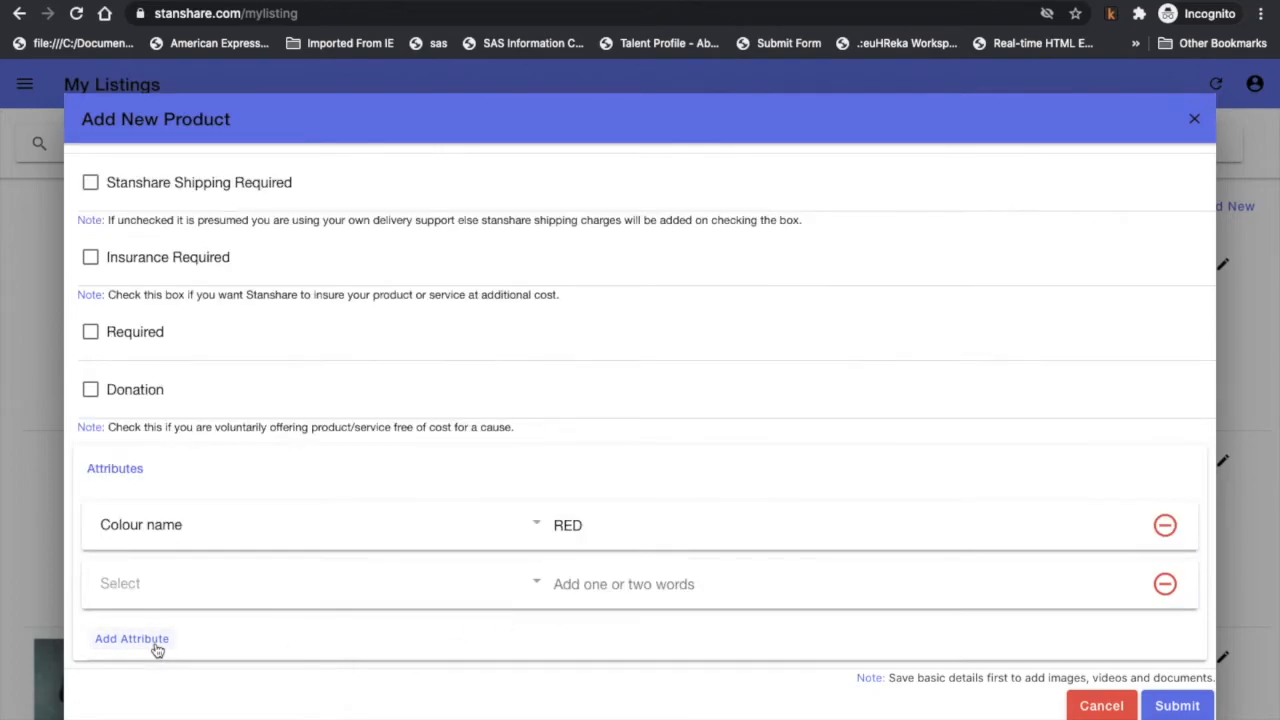
pyautogui.click(174, 597)
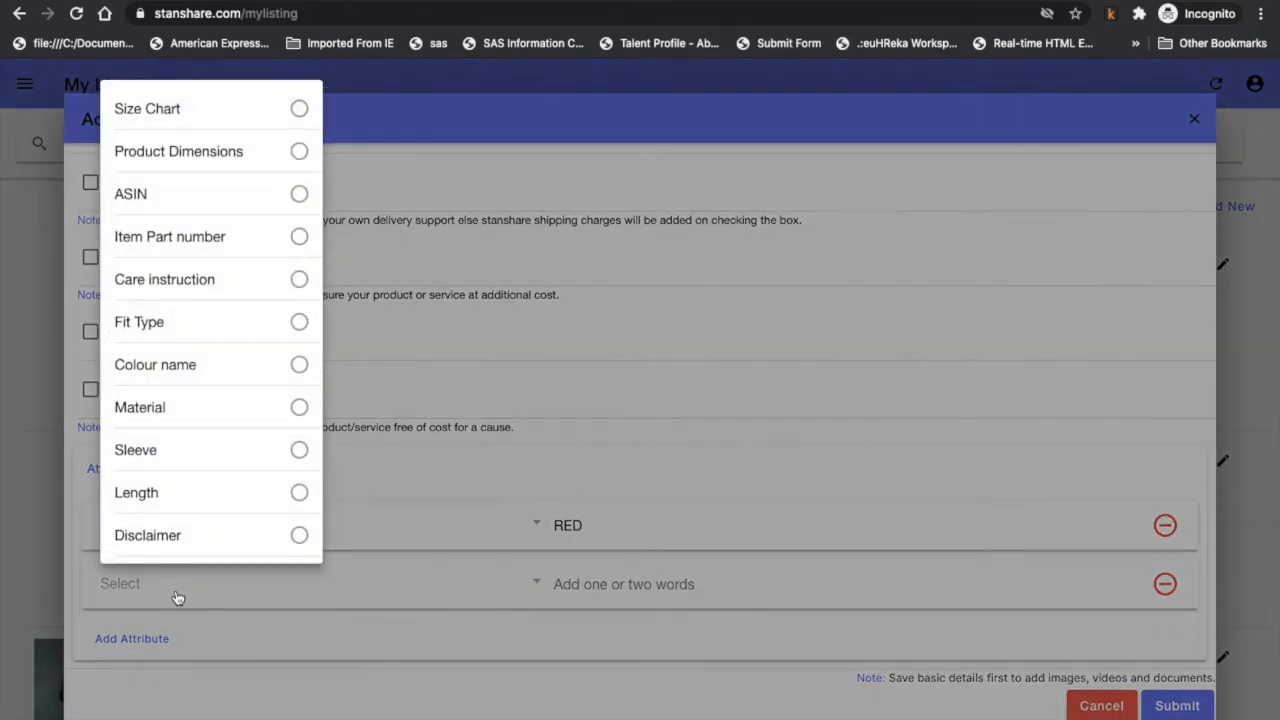
pyautogui.click(240, 411)
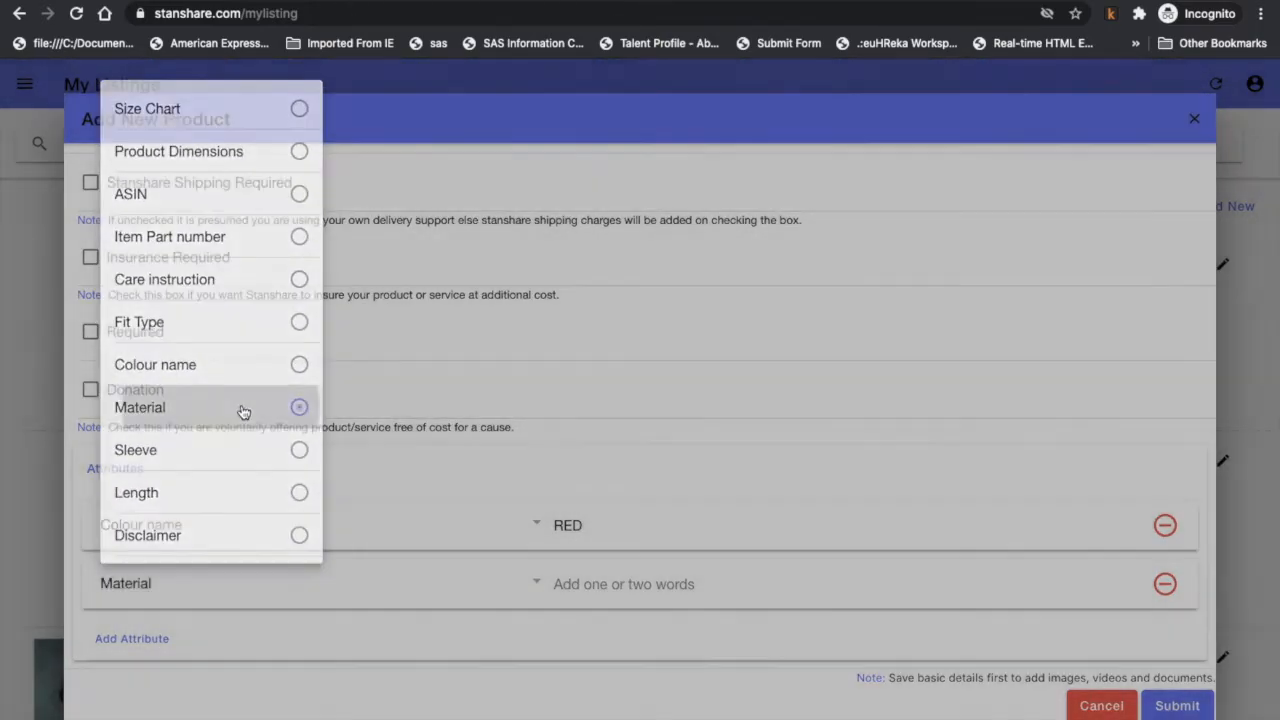
pyautogui.click(619, 580)
pyautogui.write('Co')
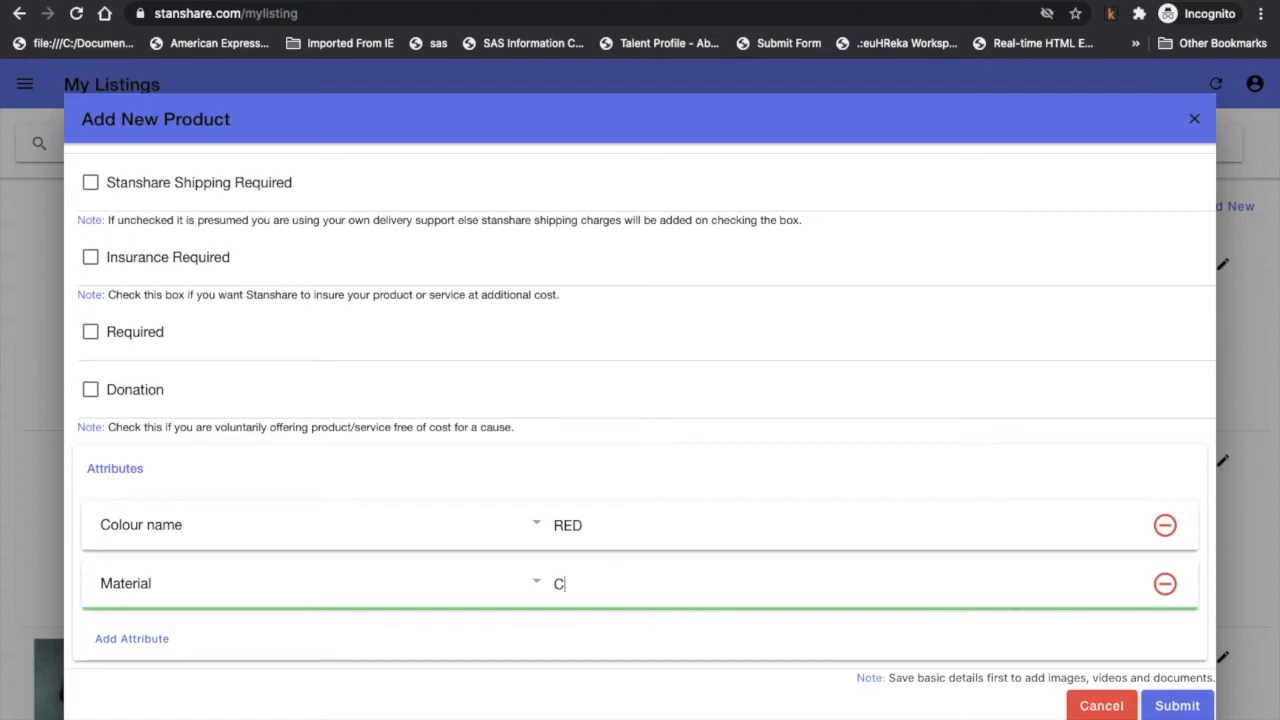
pyautogui.write('tton')
# Add a Care instruction attribute with the value Hand Wash and submit the product's basic details.
pyautogui.click(152, 640)
pyautogui.click(193, 582)
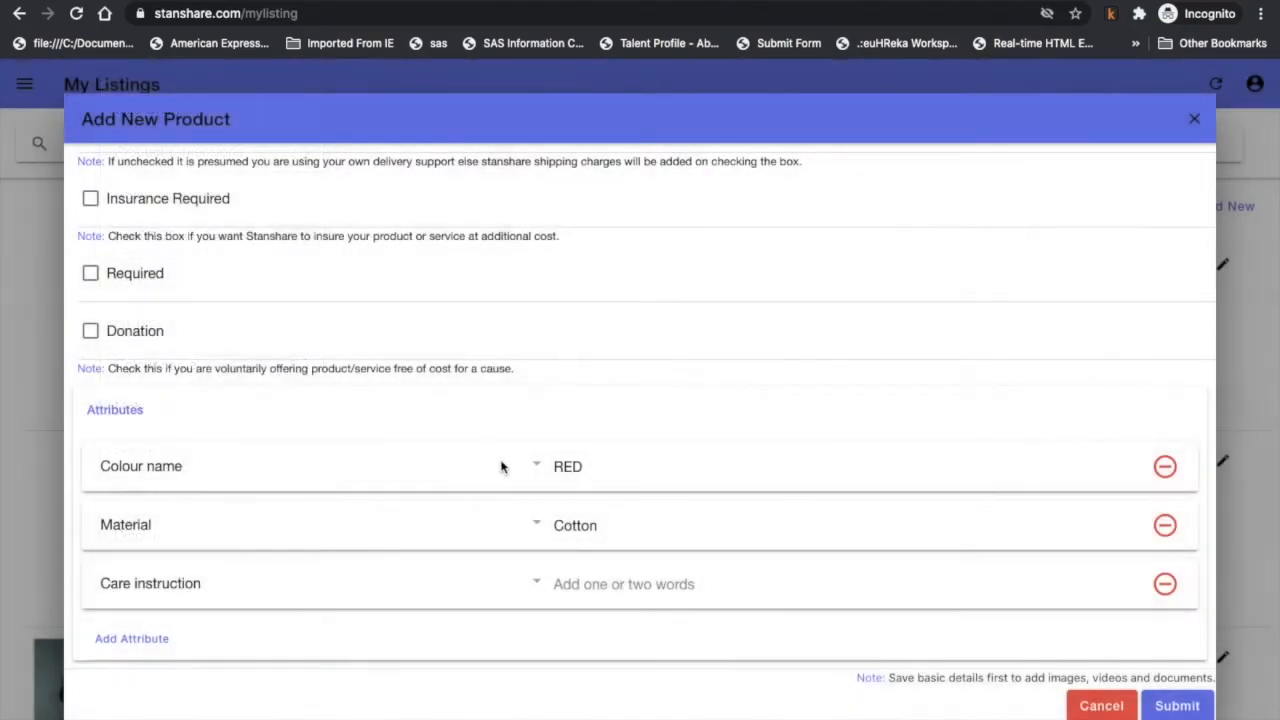
pyautogui.click(624, 594)
pyautogui.write('H')
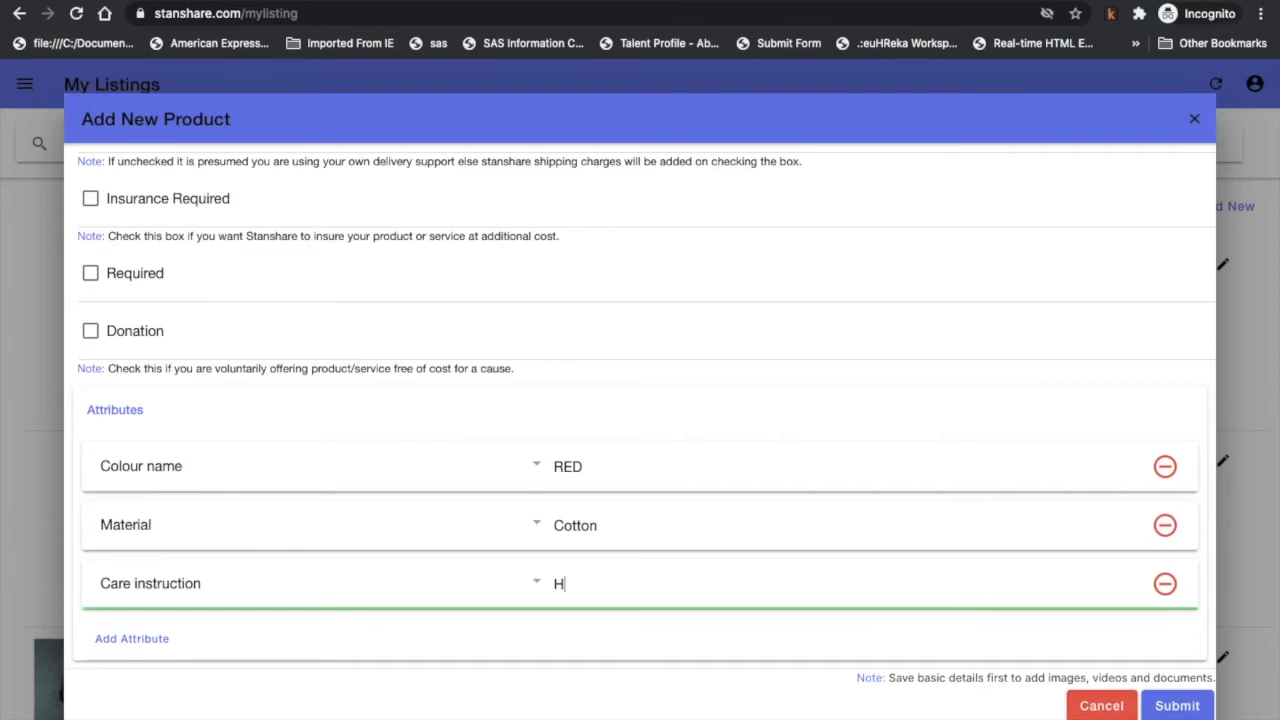
pyautogui.write('and Wash')
pyautogui.click(1182, 710)
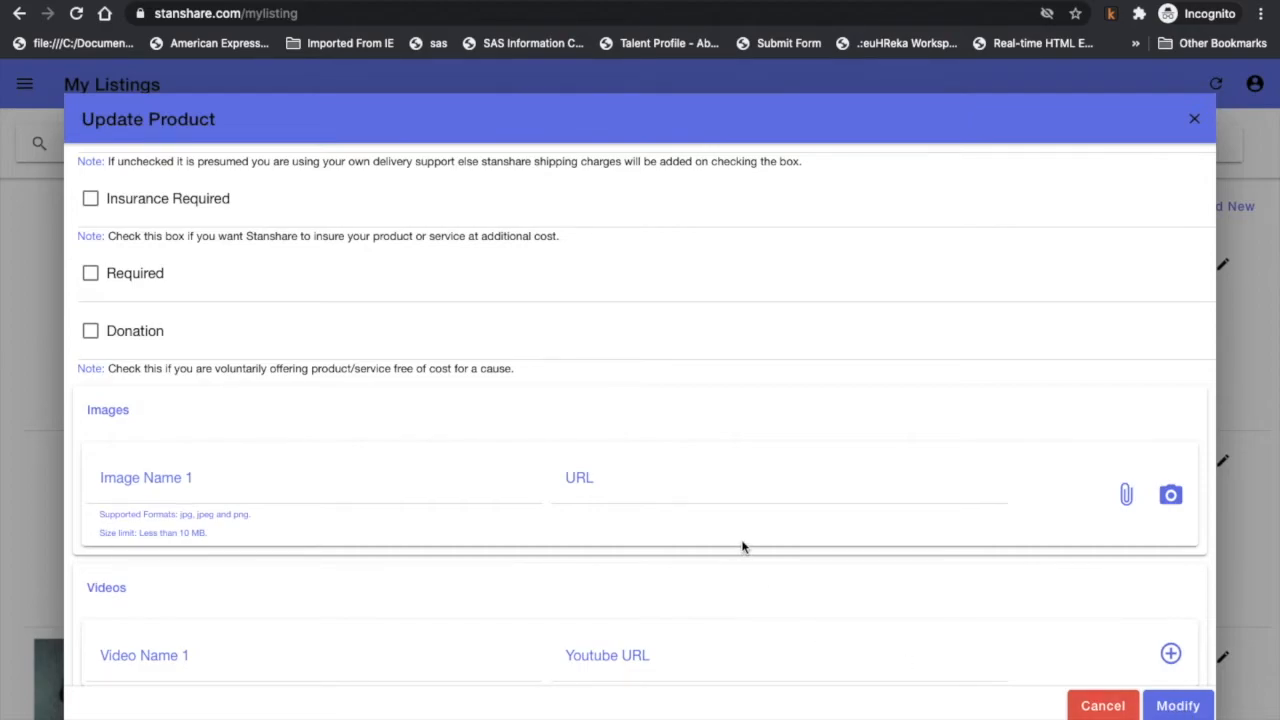
# Name the product's first image Dress 1.
pyautogui.scroll(-2, 742, 546)
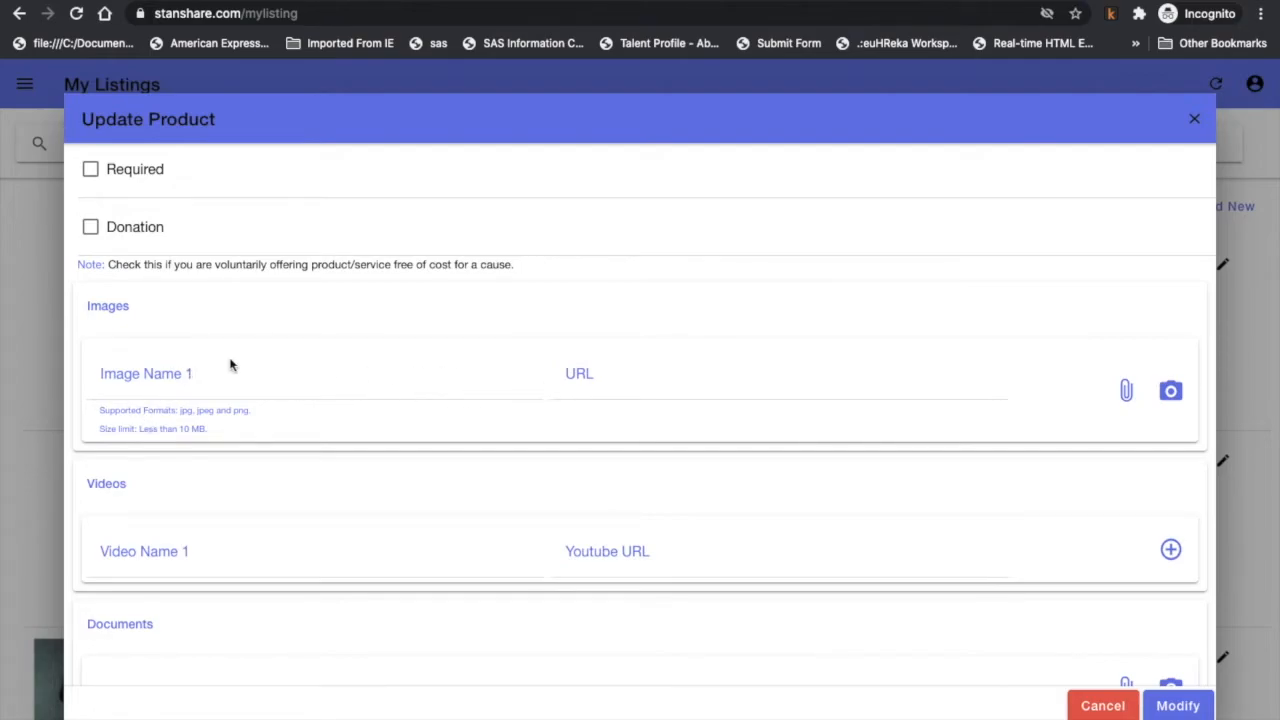
pyautogui.click(230, 383)
pyautogui.write('Image')
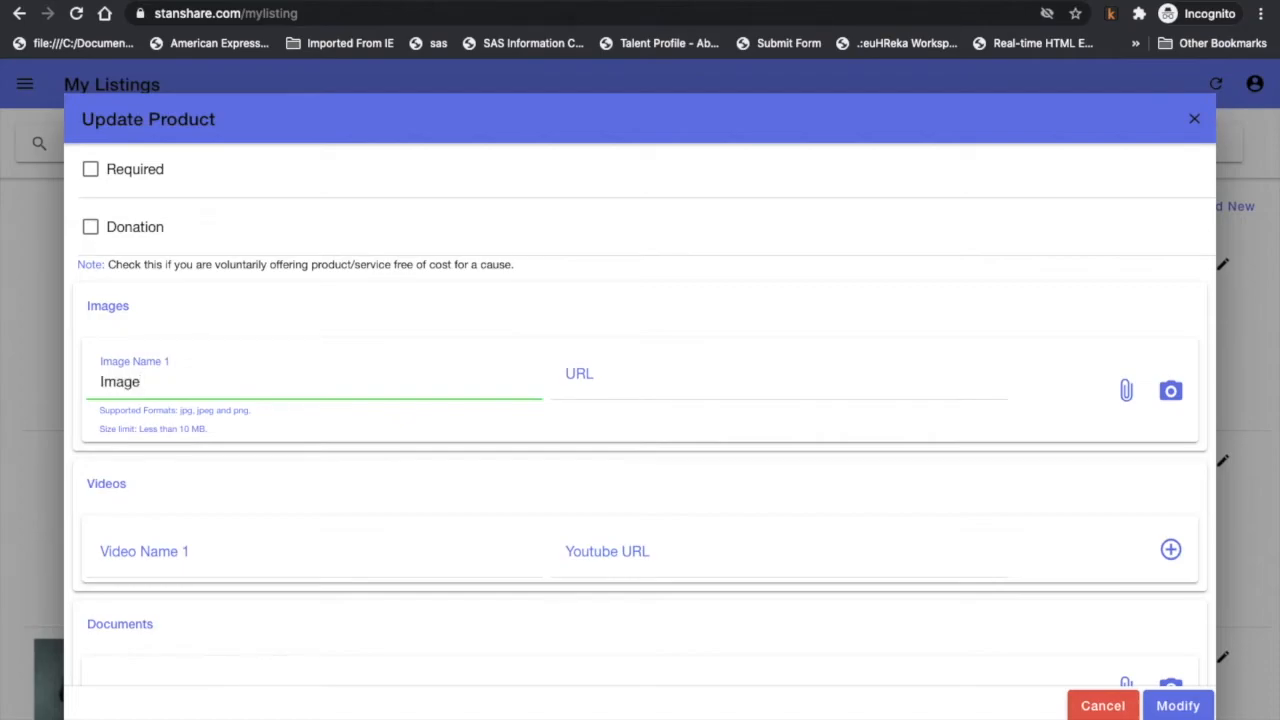
pyautogui.write('1')
pyautogui.press('BackSpace')
pyautogui.press('BackSpace')
pyautogui.press('BackSpace')
pyautogui.press('BackSpace')
pyautogui.press('BackSpace')
pyautogui.press('BackSpace')
pyautogui.write('Dress')
# Attach IMG_1762.PNG from the Screenshots album in Photos as the file for the product's first image.
pyautogui.click(616, 386)
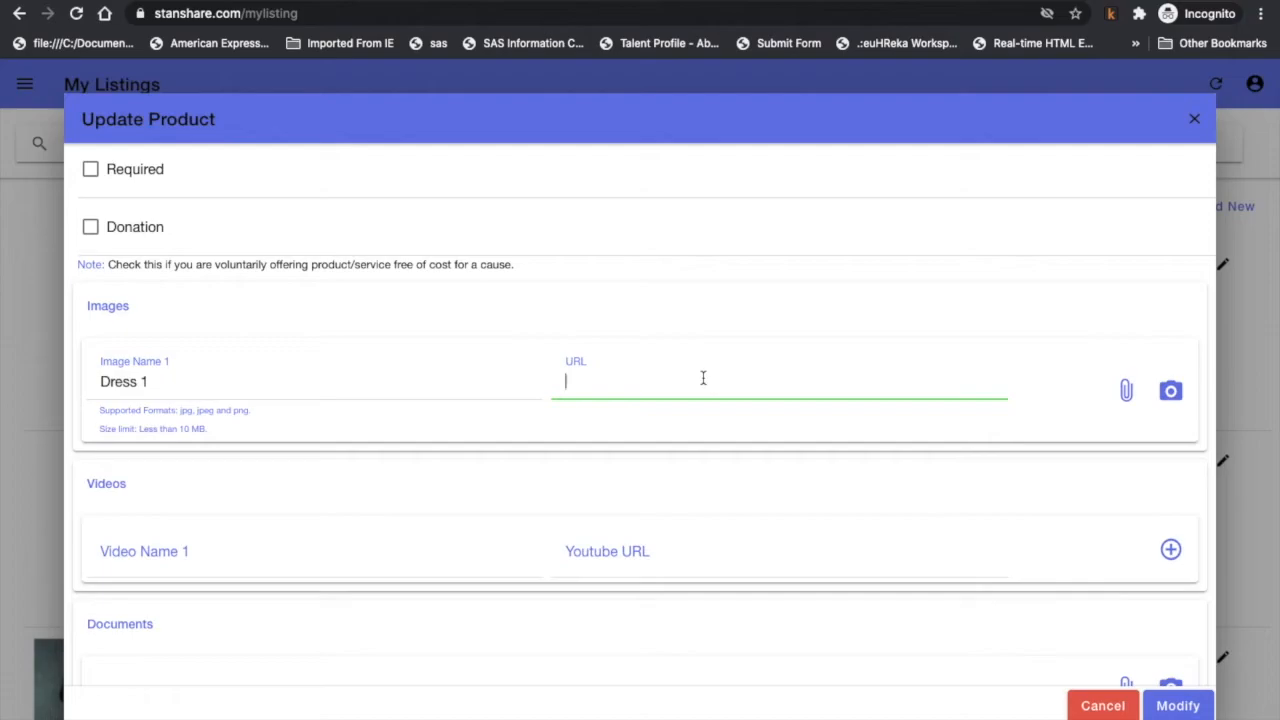
pyautogui.click(1126, 395)
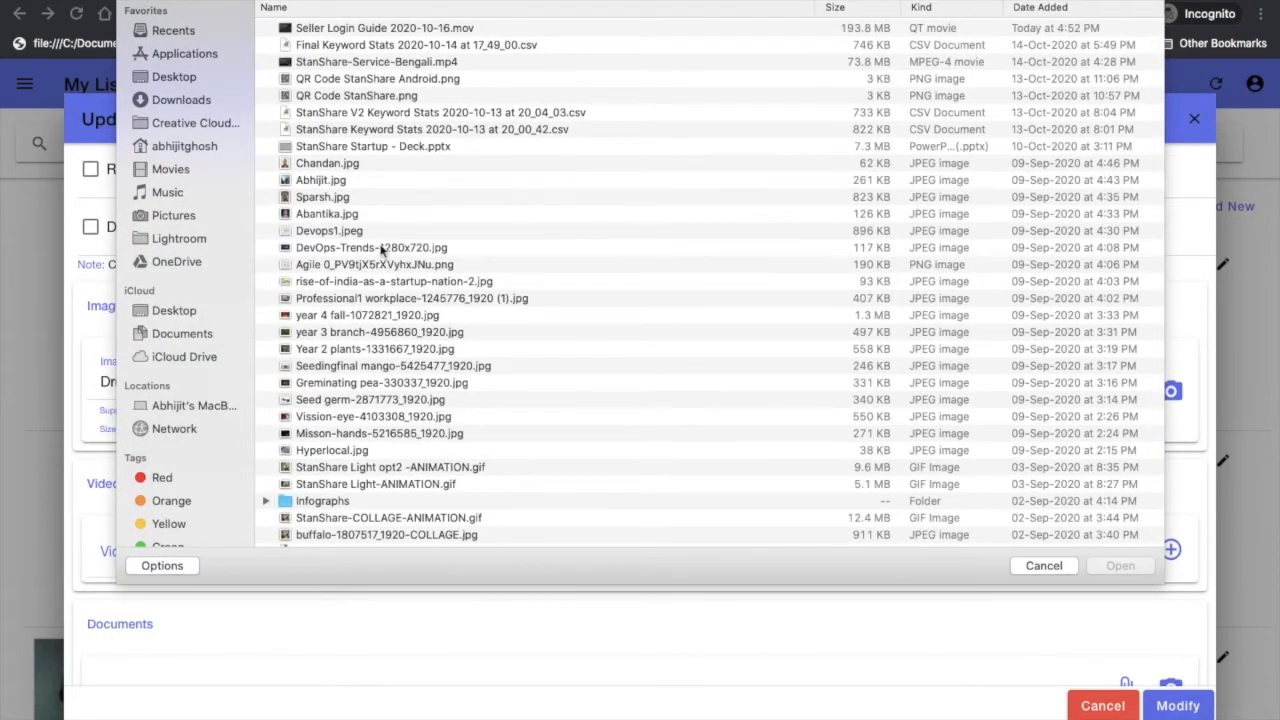
pyautogui.scroll(-5, 186, 415)
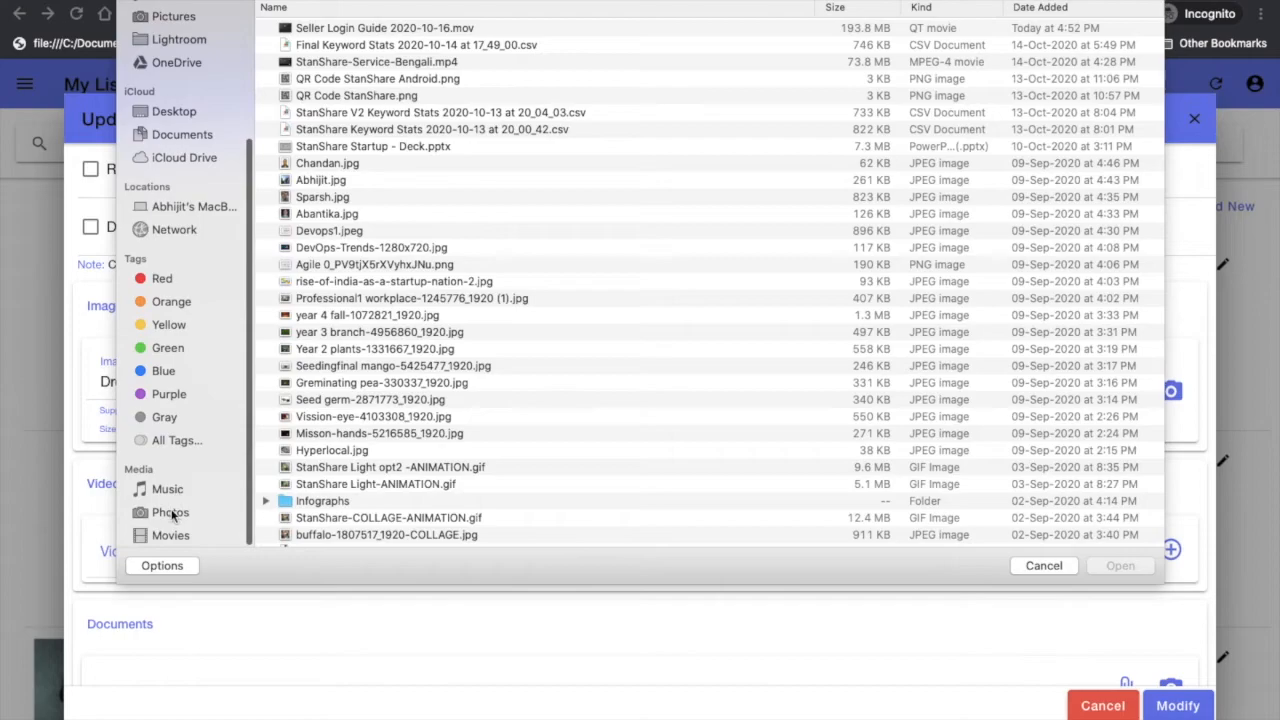
pyautogui.click(172, 512)
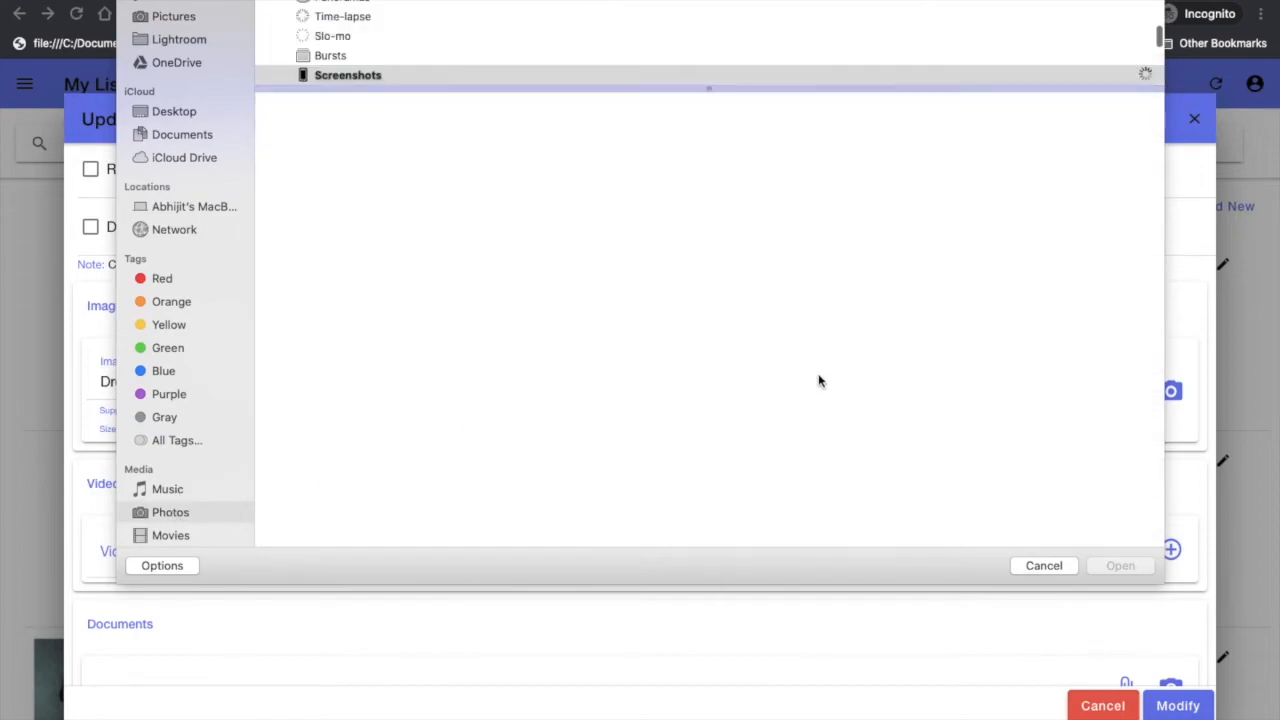
pyautogui.scroll(-5, 934, 406)
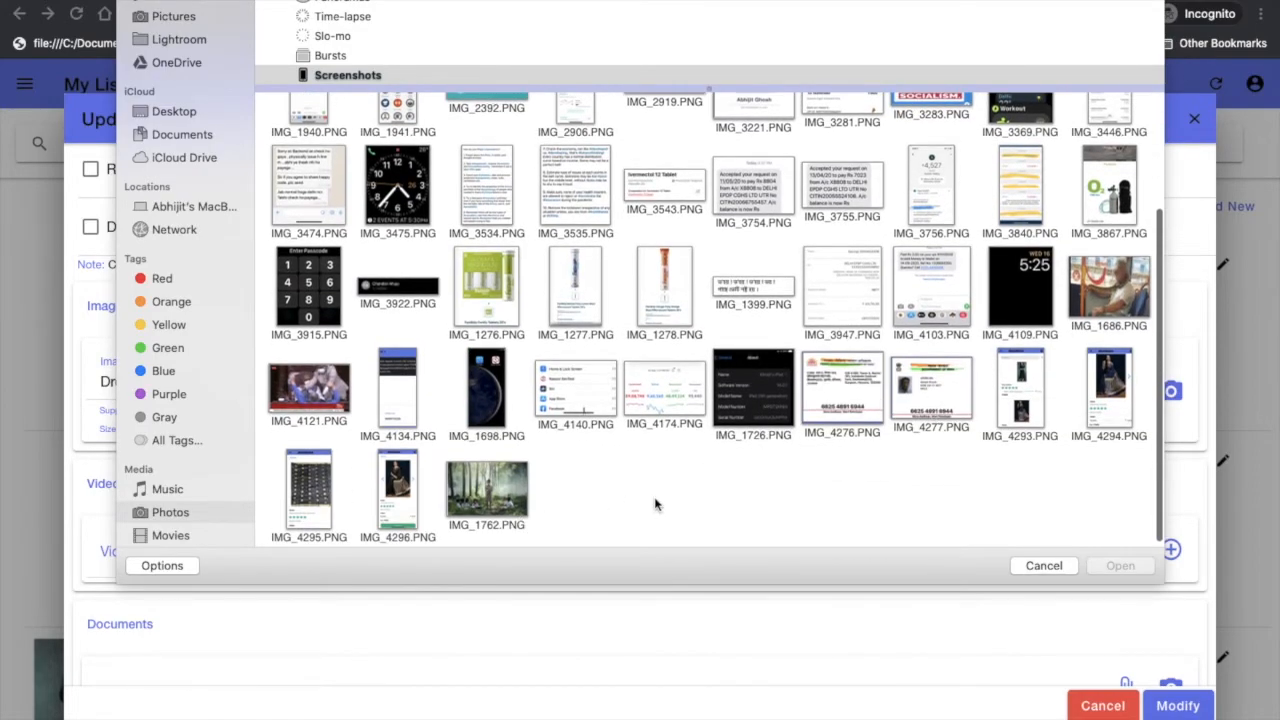
pyautogui.click(488, 492)
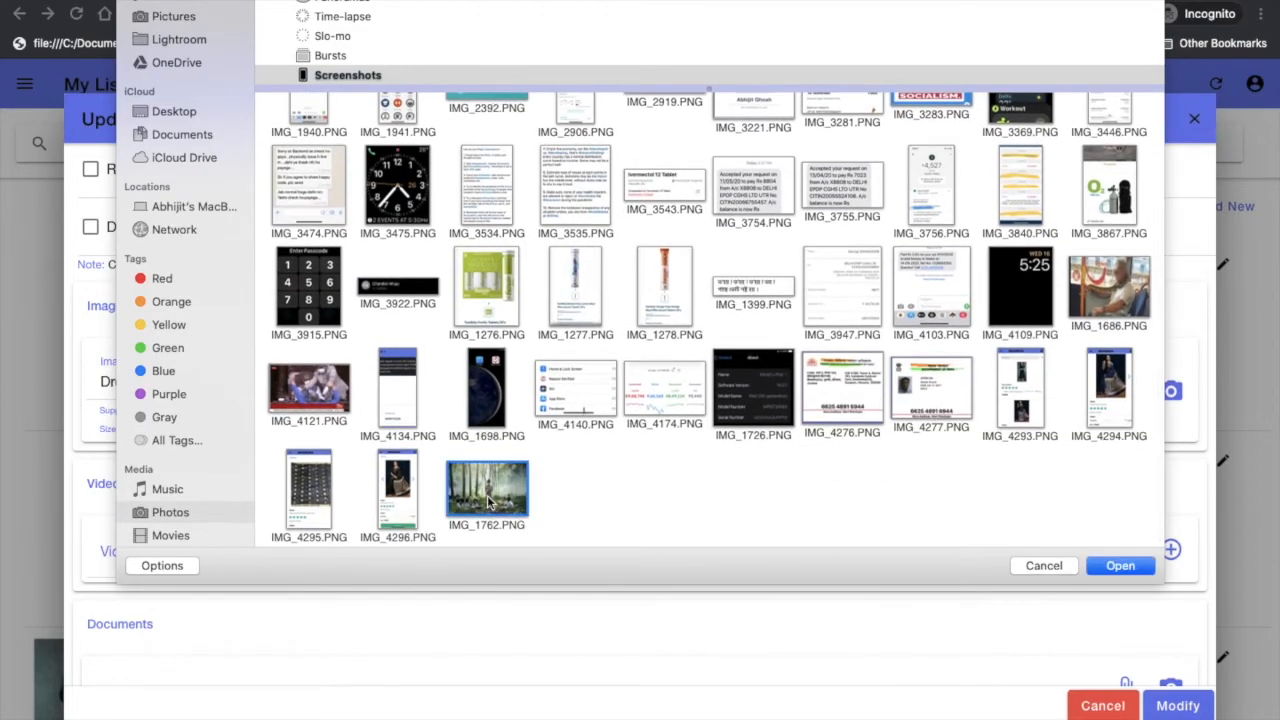
pyautogui.click(1121, 566)
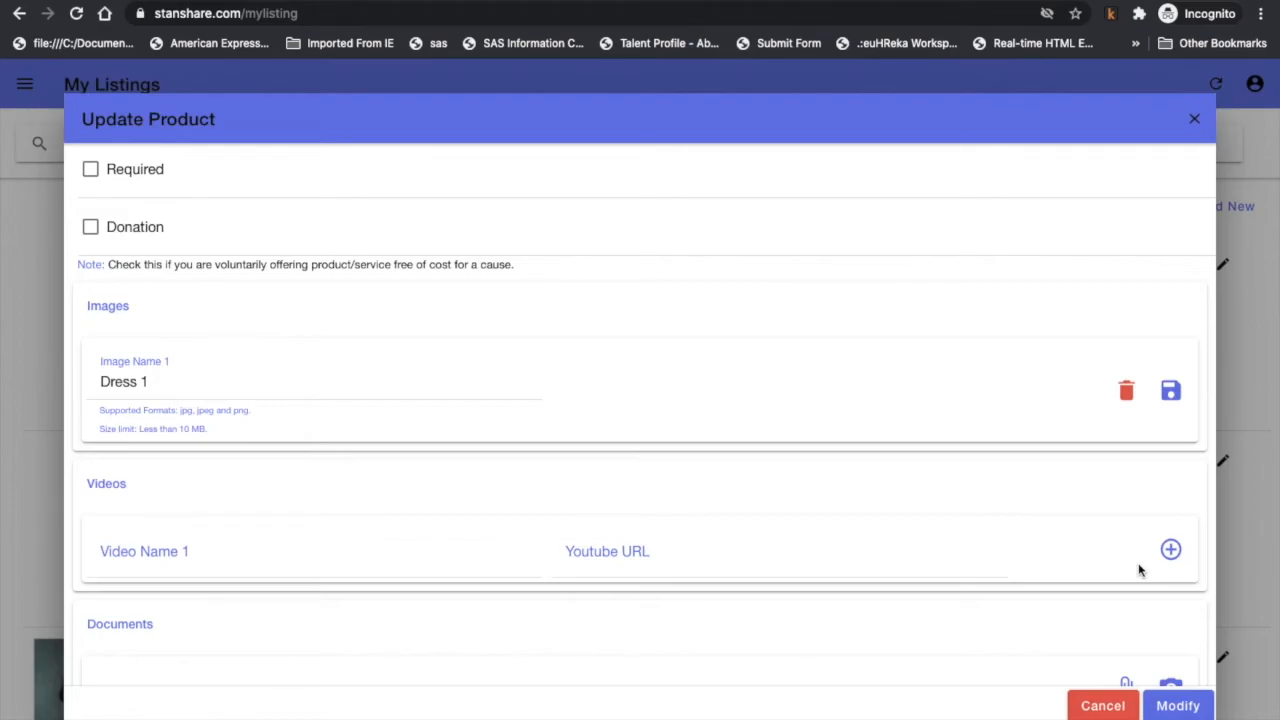
# Save the Dress 1 image and add a second image entry named Dress 2.
pyautogui.click(1172, 392)
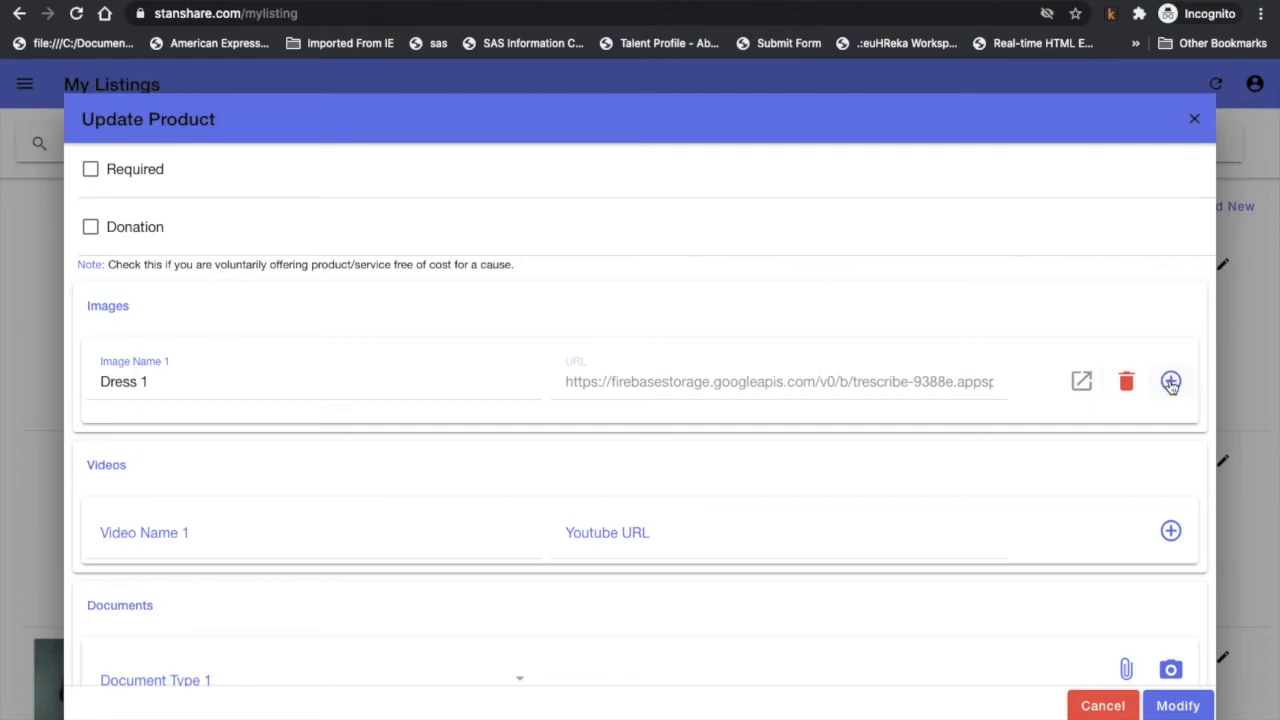
pyautogui.click(1171, 383)
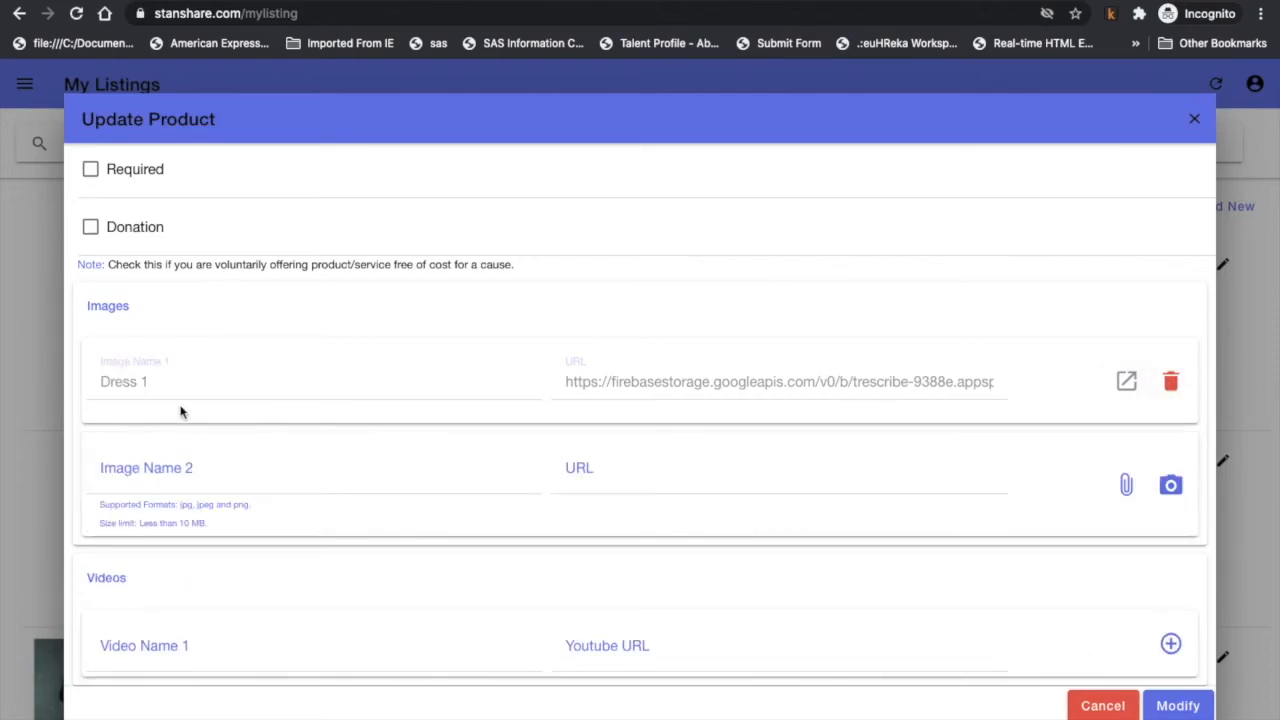
pyautogui.click(218, 469)
pyautogui.write('Dress')
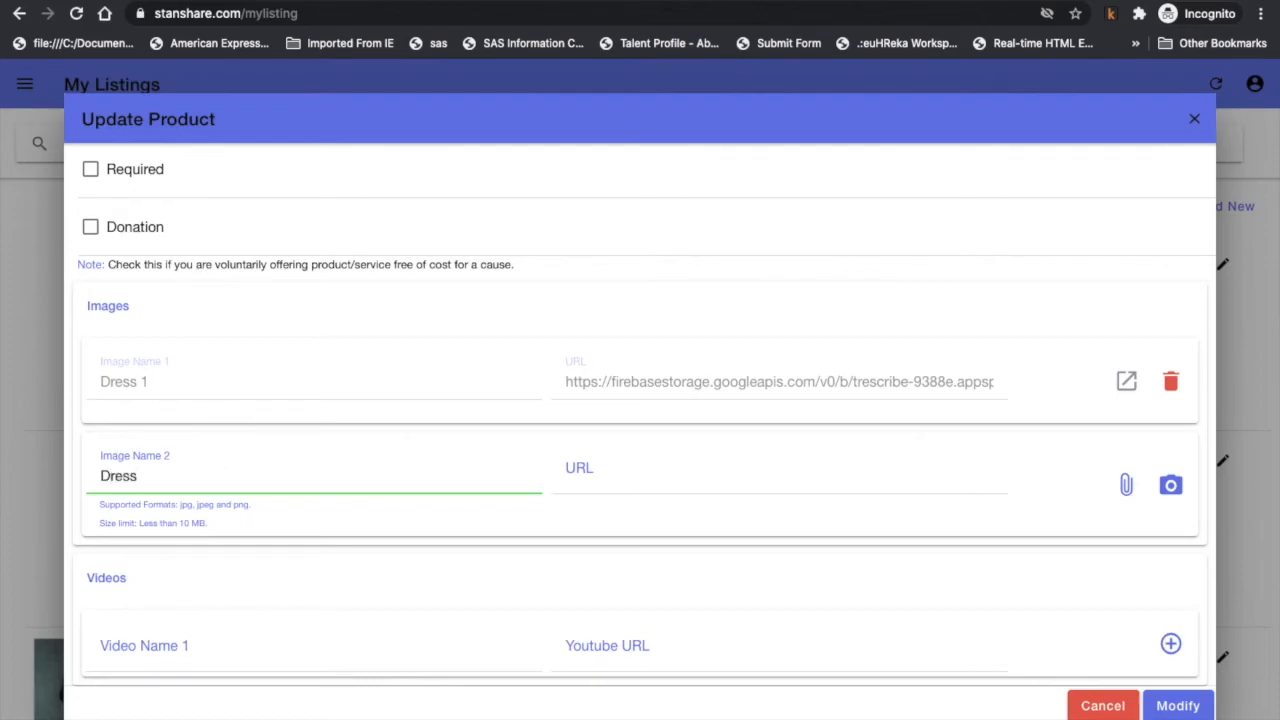
pyautogui.write(' 2')
# Attach IMG_3867.PNG from the Screenshots album in Photos as the Dress 2 image file and save it.
pyautogui.click(1128, 489)
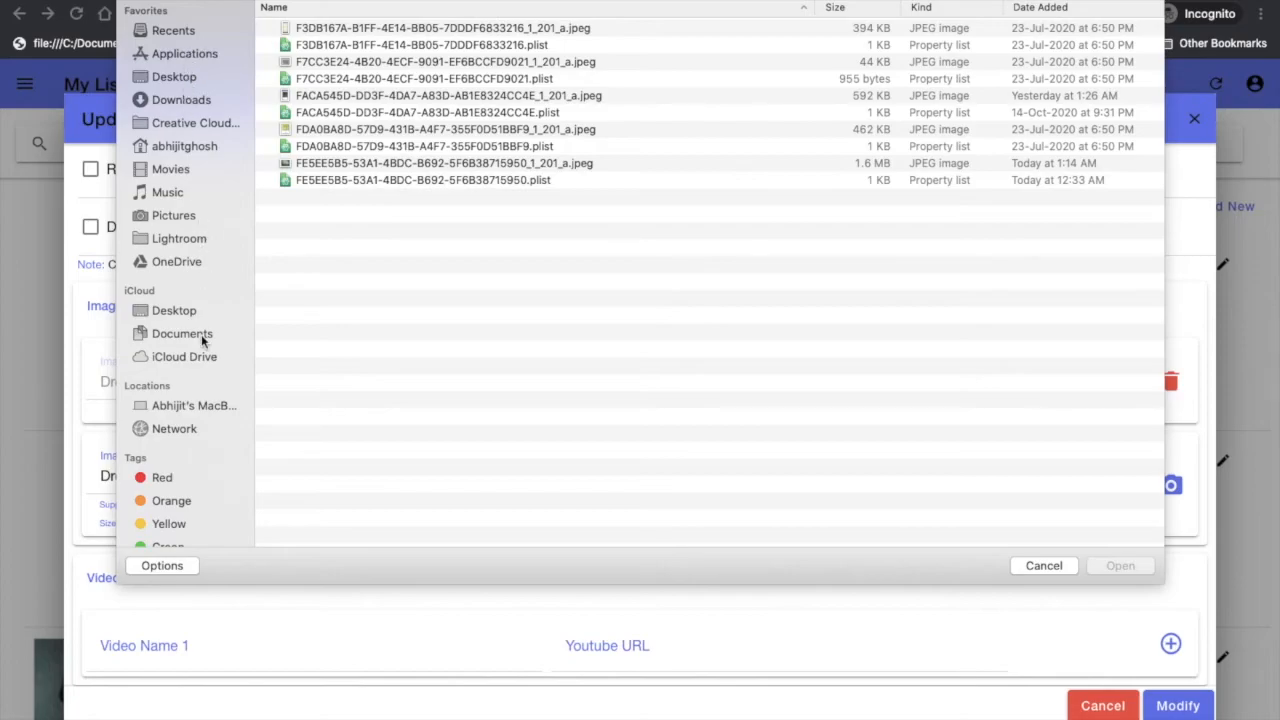
pyautogui.scroll(-2, 201, 341)
pyautogui.scroll(-5, 201, 341)
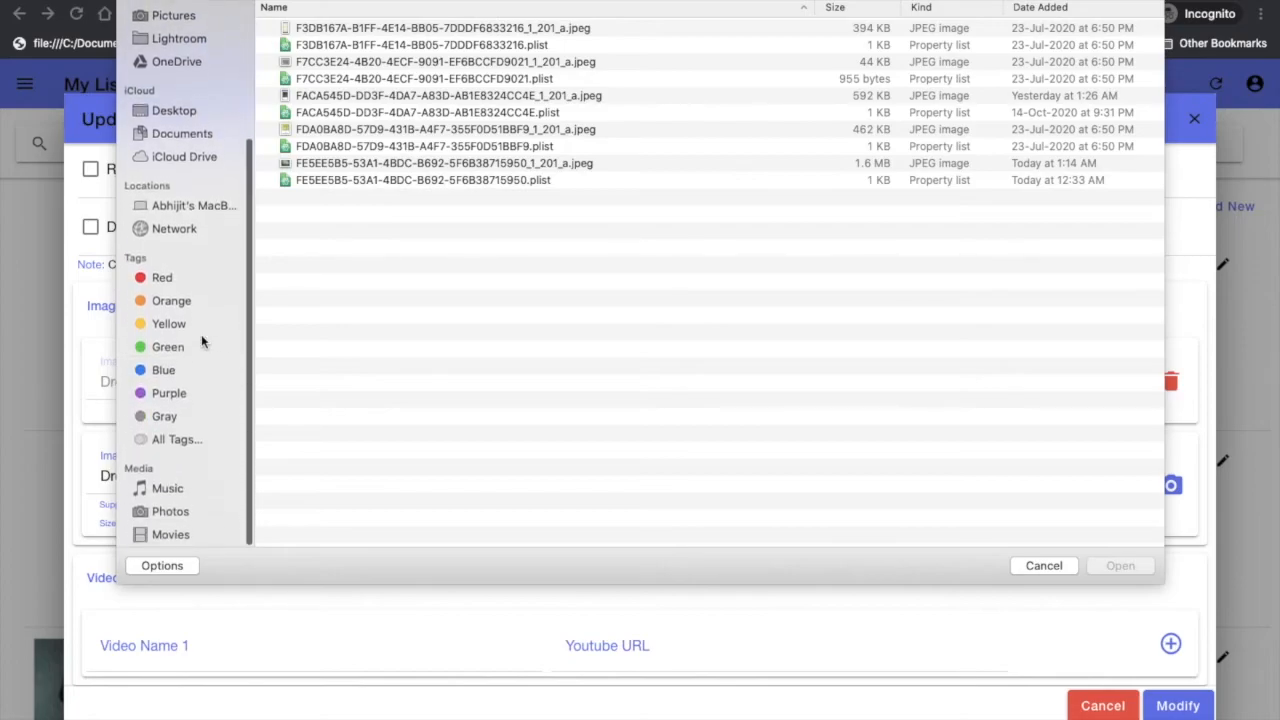
pyautogui.click(168, 513)
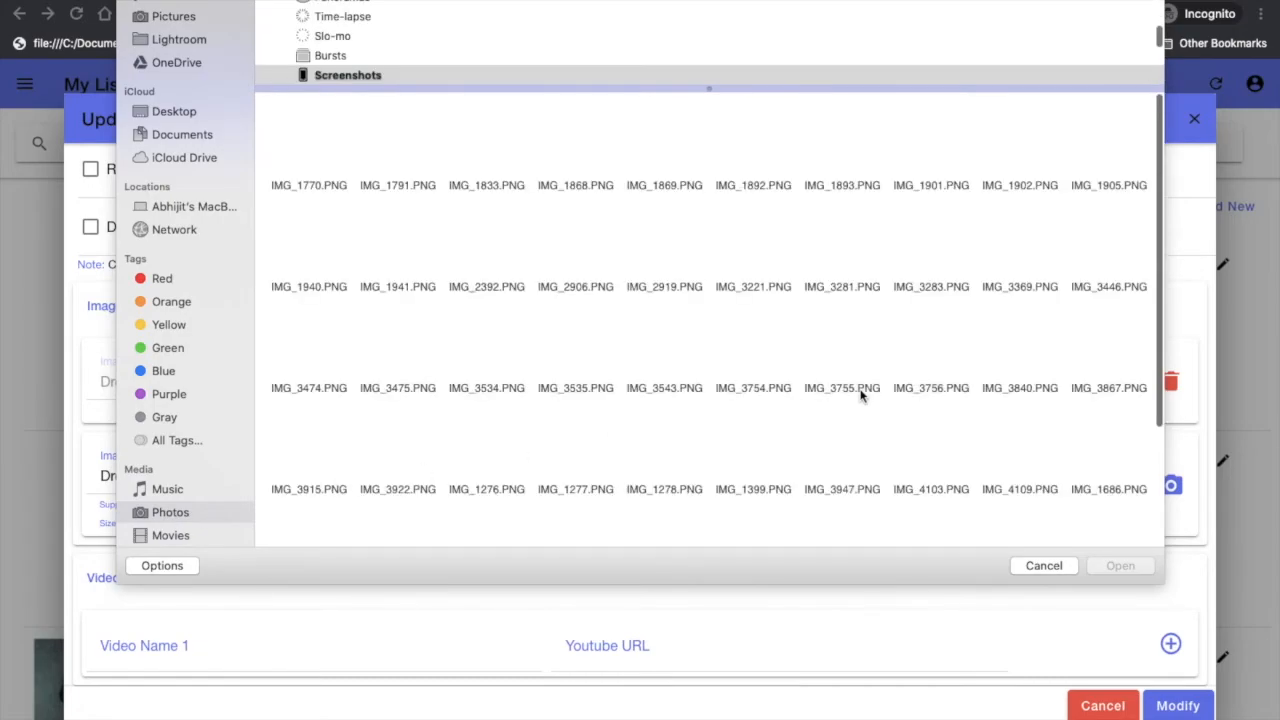
pyautogui.scroll(-1, 860, 396)
pyautogui.scroll(-2, 860, 396)
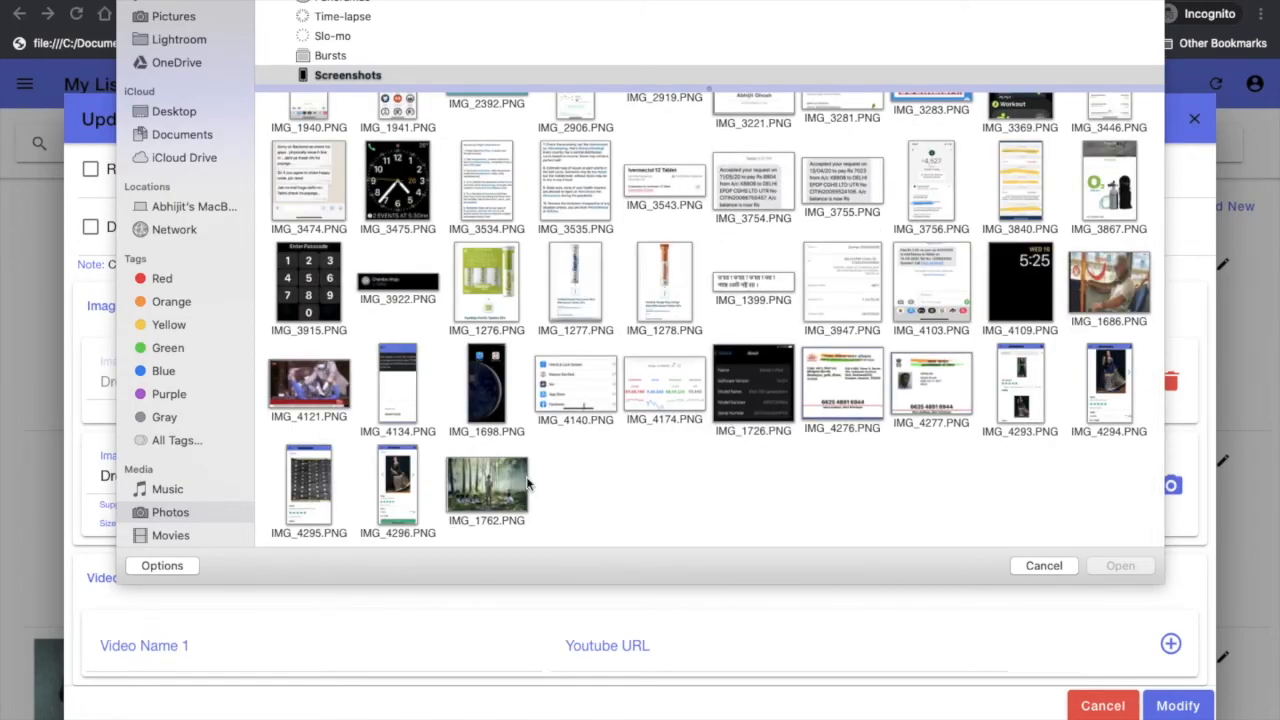
pyautogui.click(1111, 190)
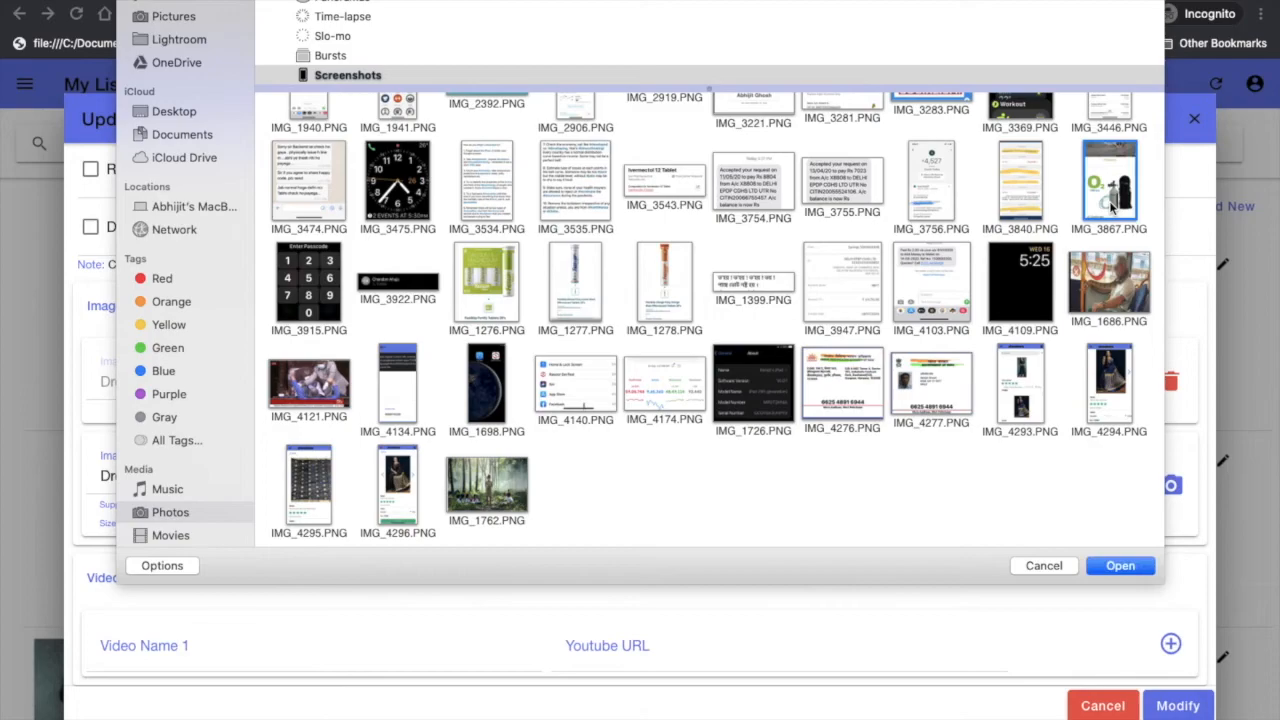
pyautogui.click(1121, 567)
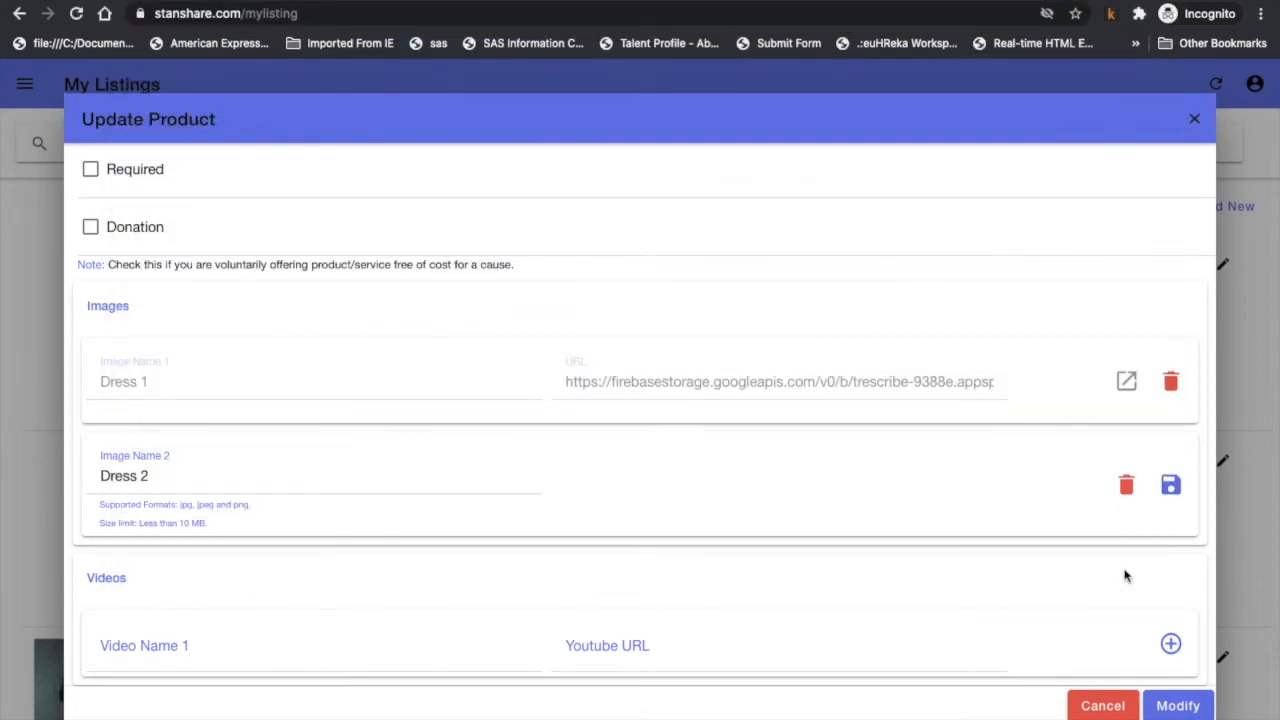
pyautogui.click(1170, 485)
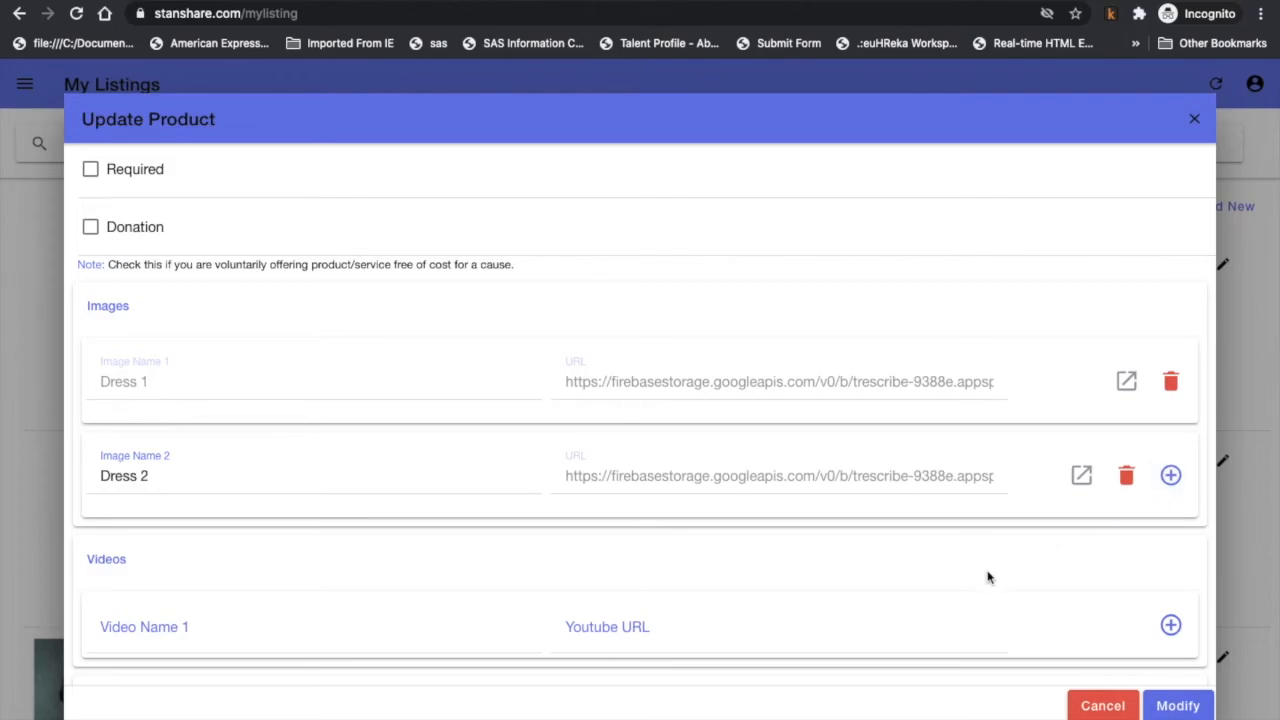
# Name the product's first video My Show.
pyautogui.scroll(-1, 988, 577)
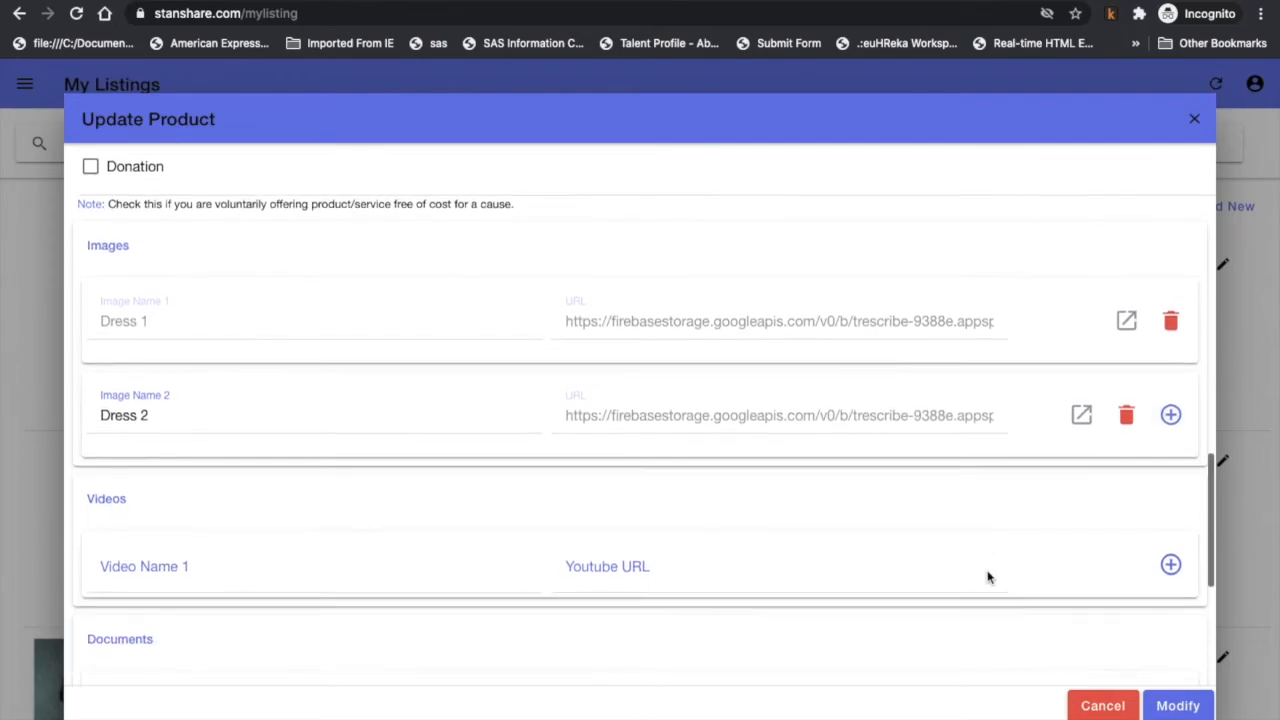
pyautogui.scroll(-1, 987, 571)
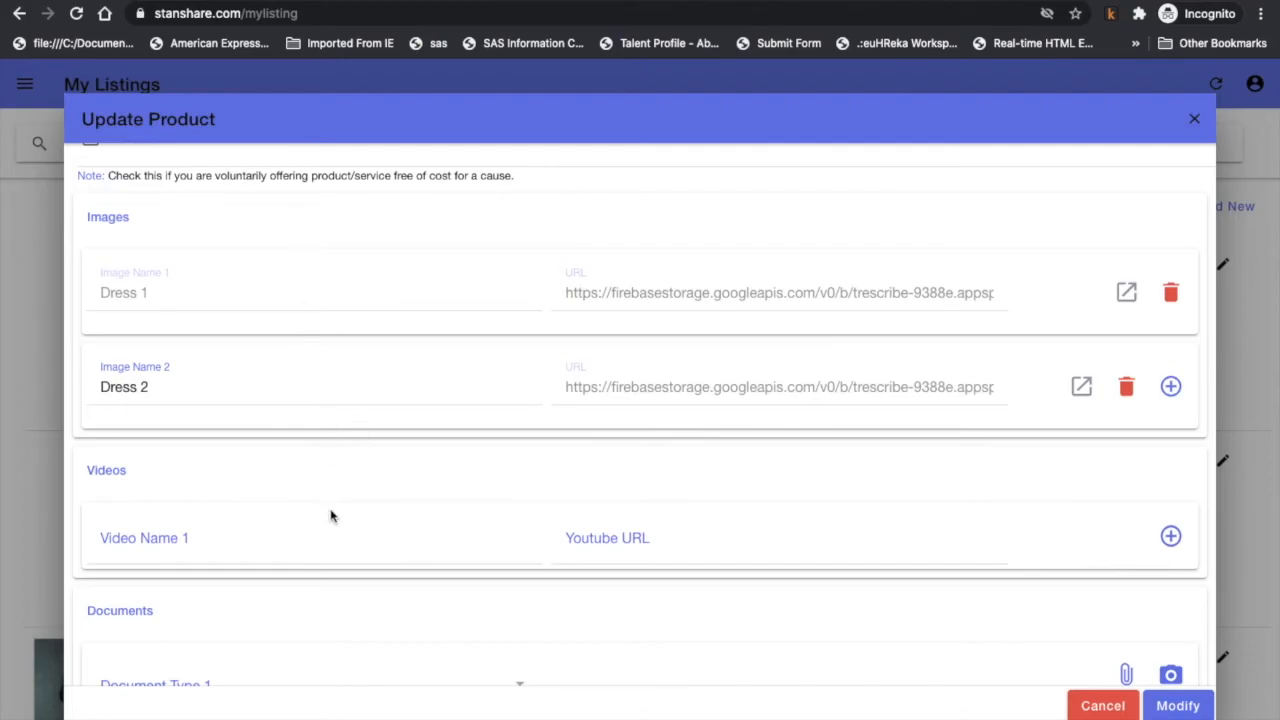
pyautogui.click(332, 545)
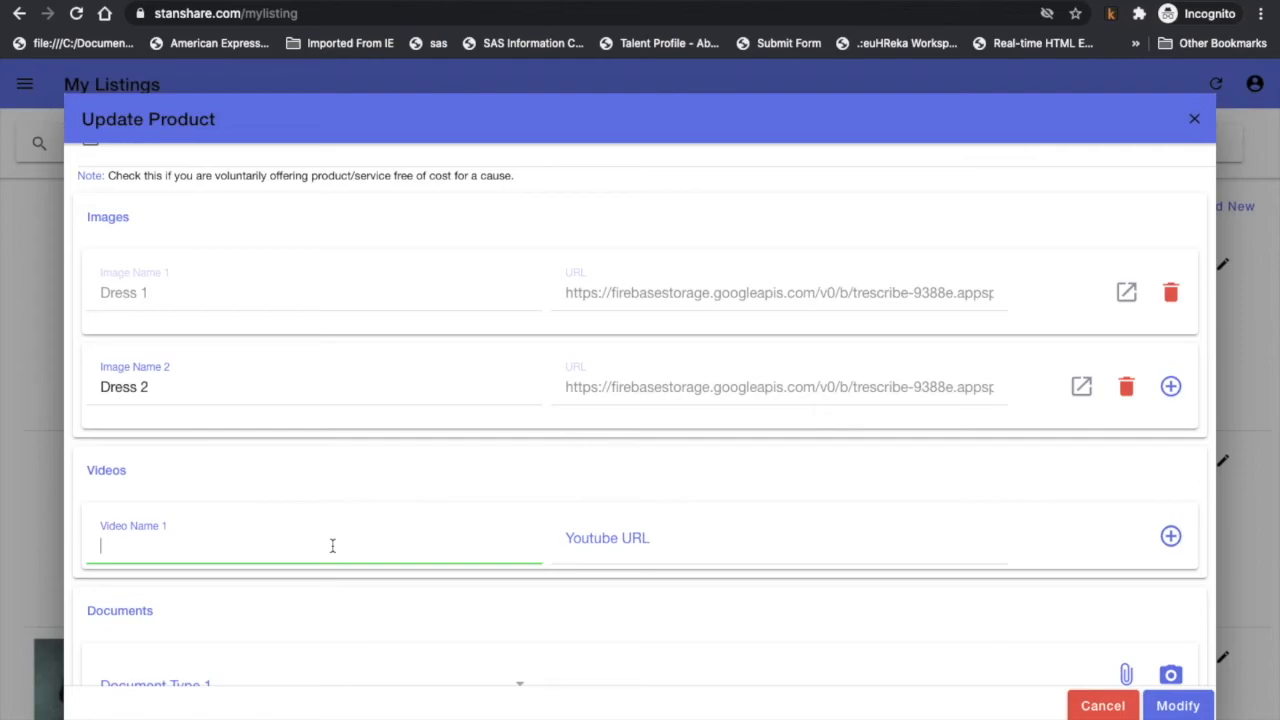
pyautogui.write('V')
pyautogui.press('BackSpace')
pyautogui.write('My Show')
pyautogui.click(746, 542)
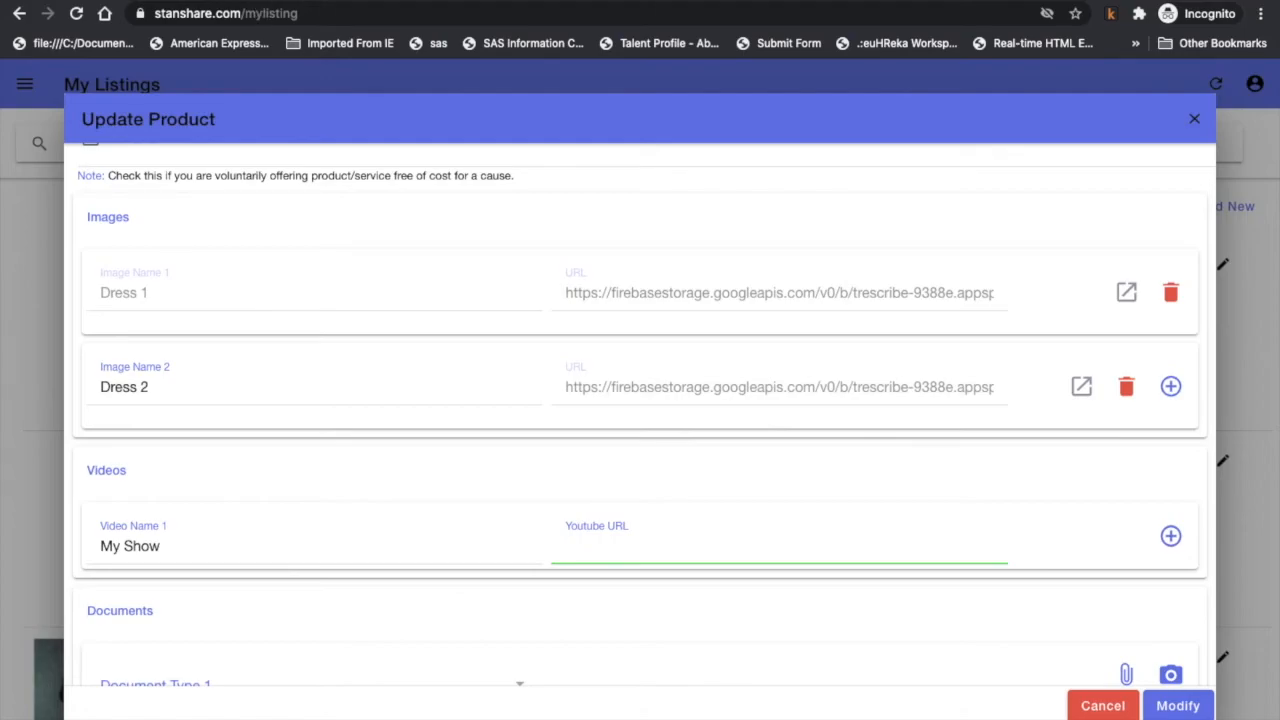
# Switch to YouTube in a new browser tab and open the Apple Event — October 13 video's full page.
pyautogui.hotkey('ctrl', 't')
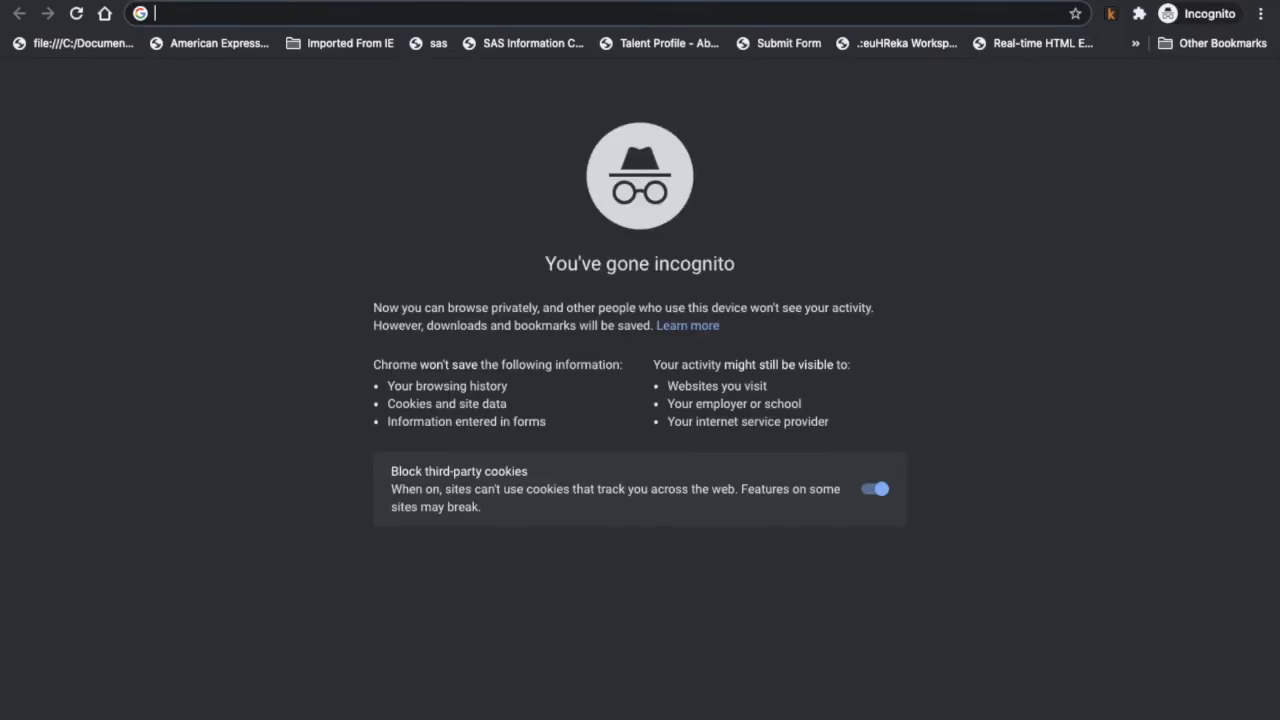
pyautogui.write('yo')
pyautogui.press('Return')
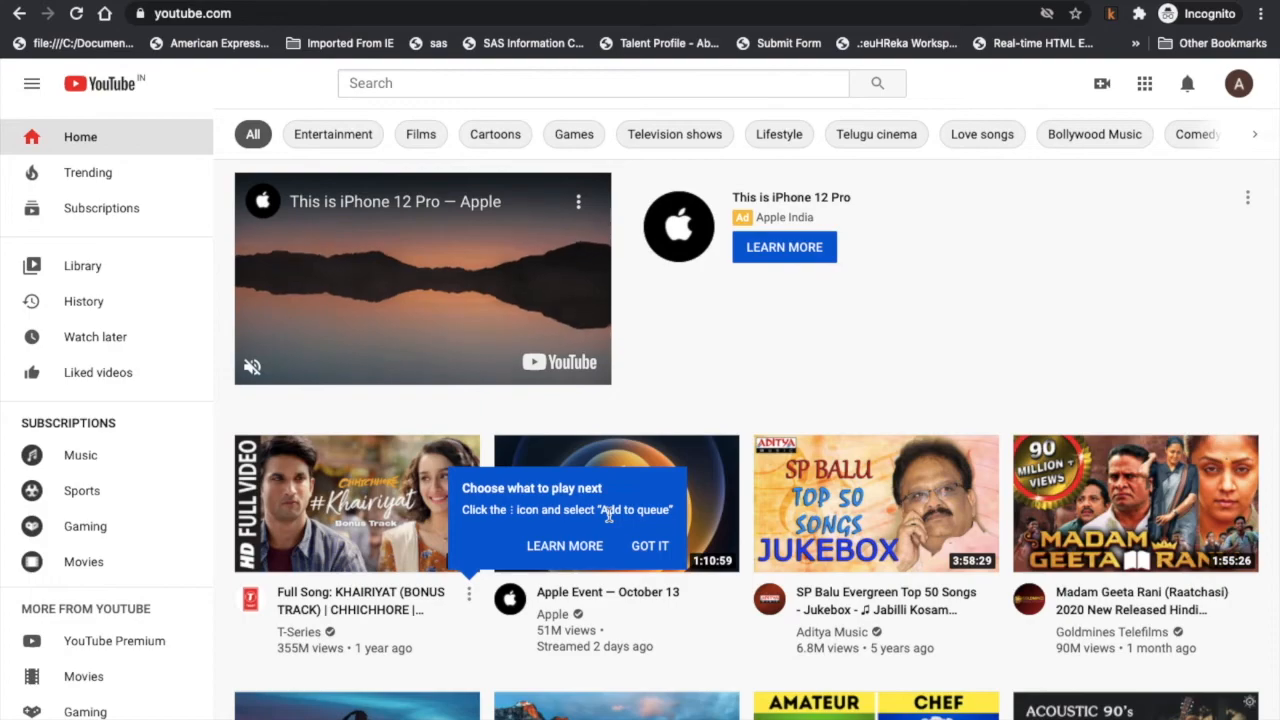
pyautogui.click(695, 488)
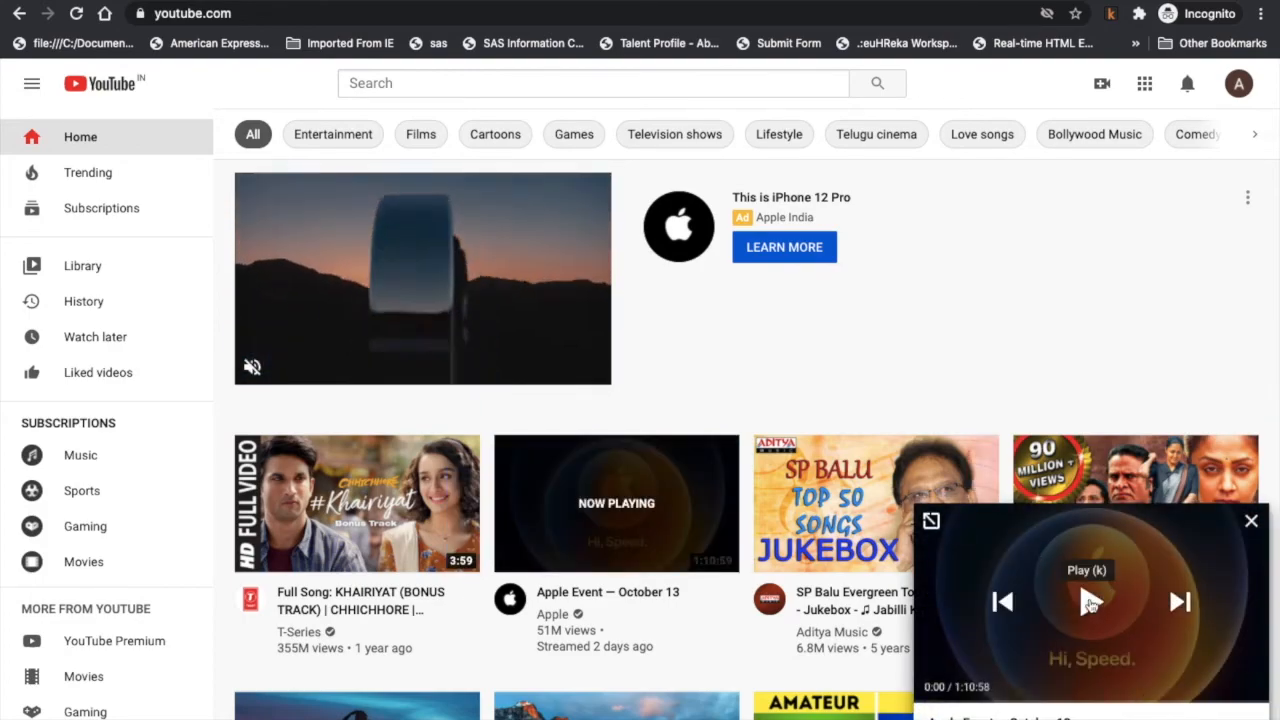
pyautogui.click(944, 533)
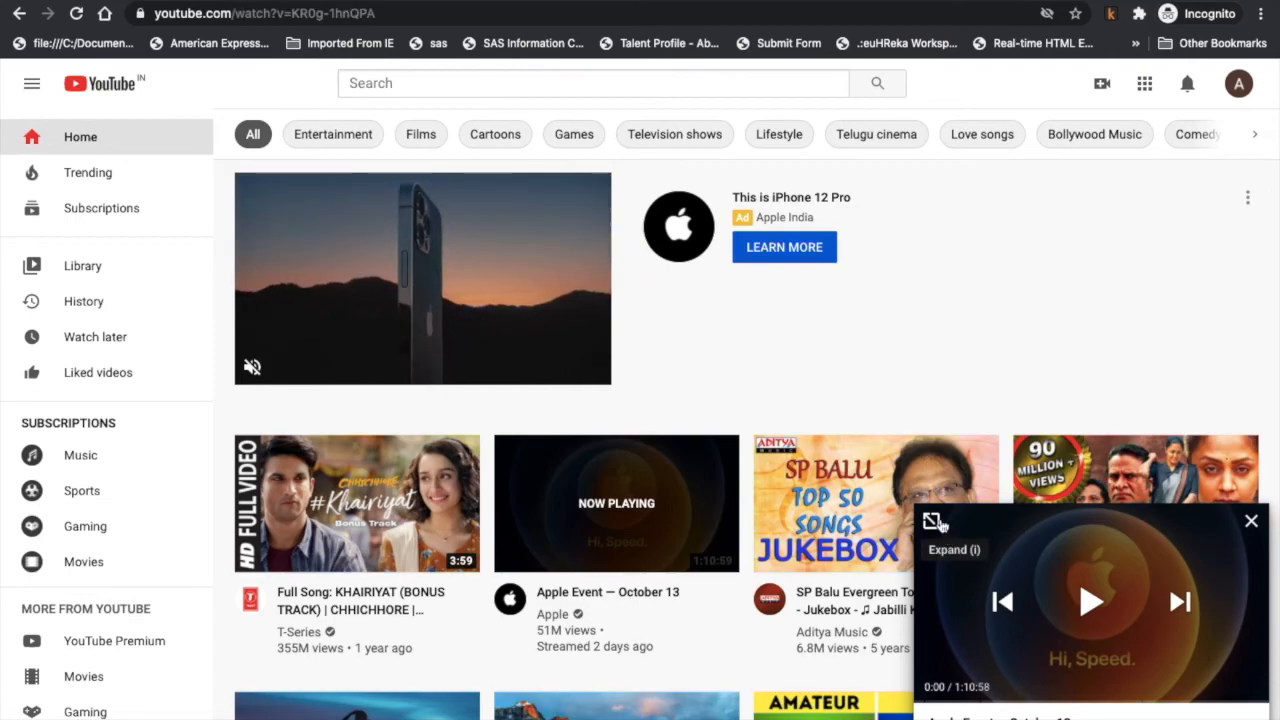
# Open the embed code from the Apple Event video's sharing options.
pyautogui.scroll(-2, 796, 617)
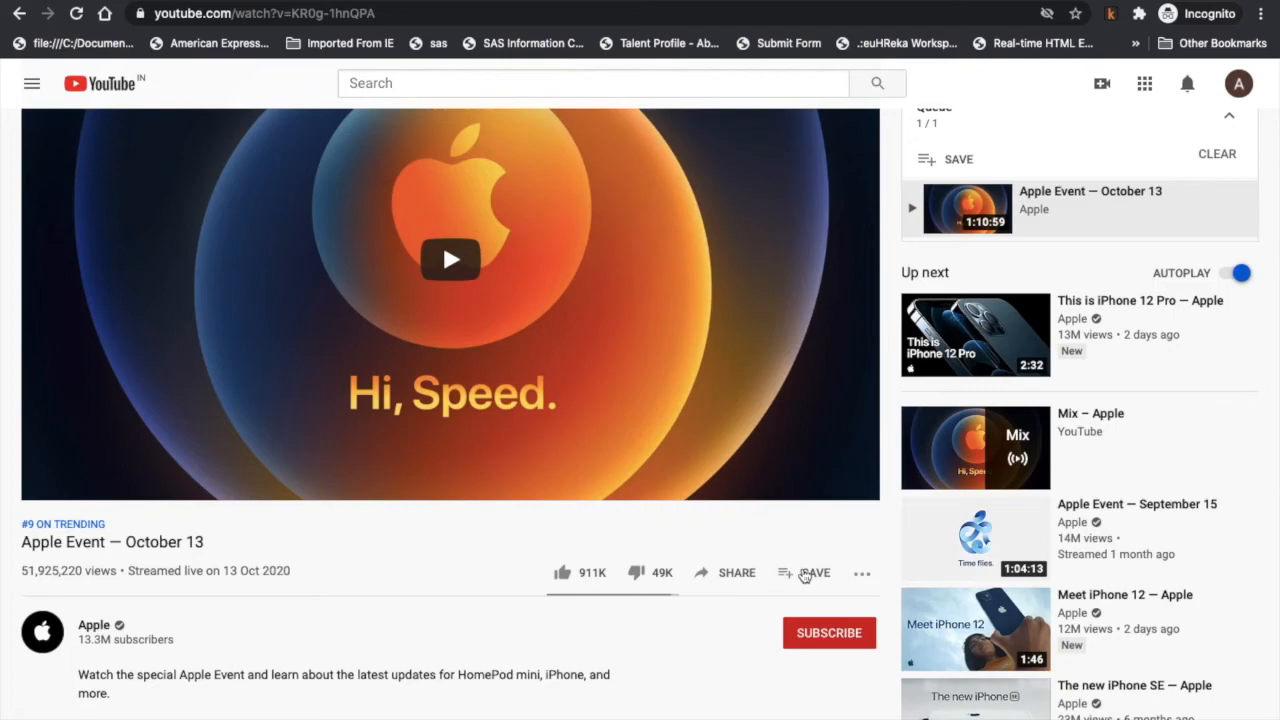
pyautogui.click(863, 579)
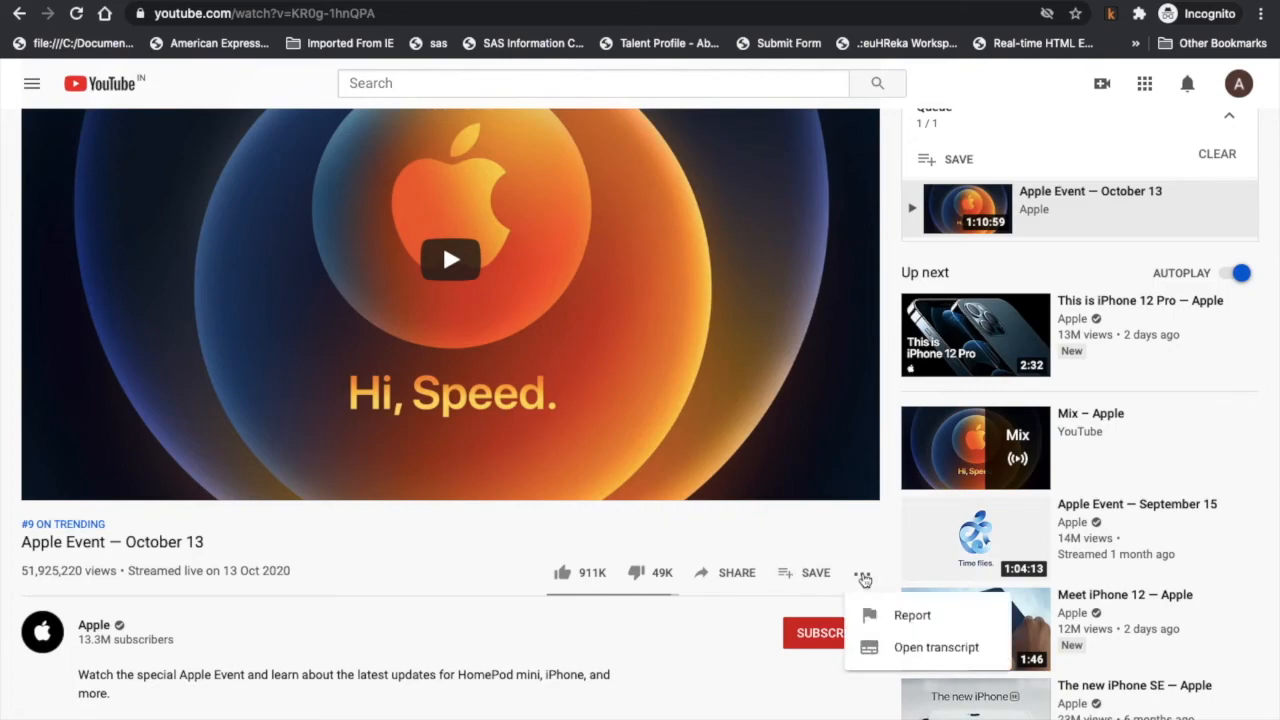
pyautogui.click(721, 578)
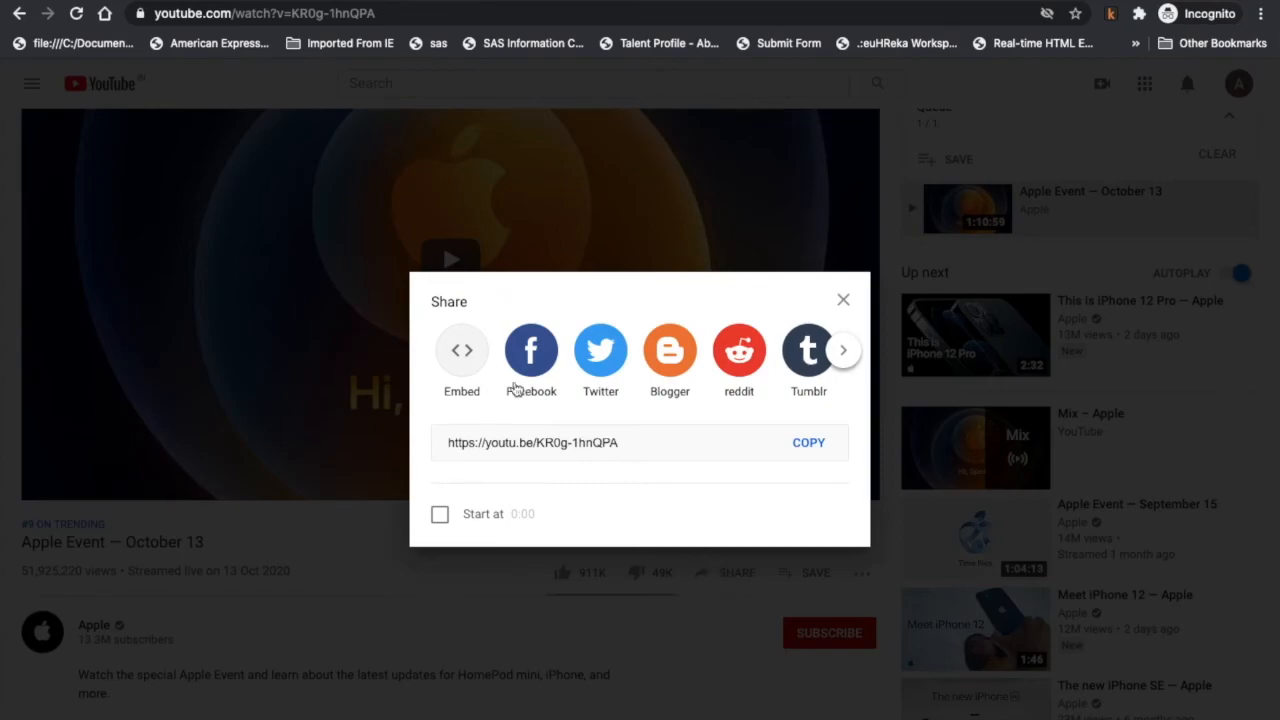
pyautogui.click(461, 349)
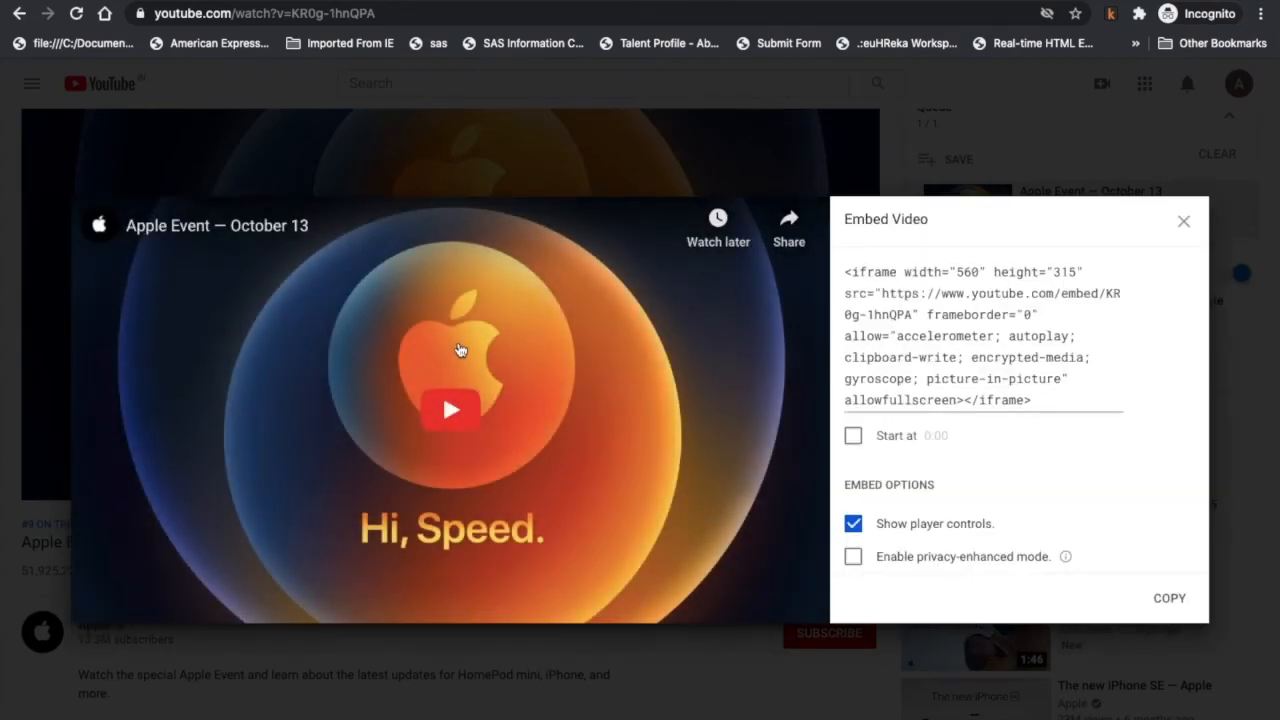
pyautogui.click(880, 293)
pyautogui.click(880, 293)
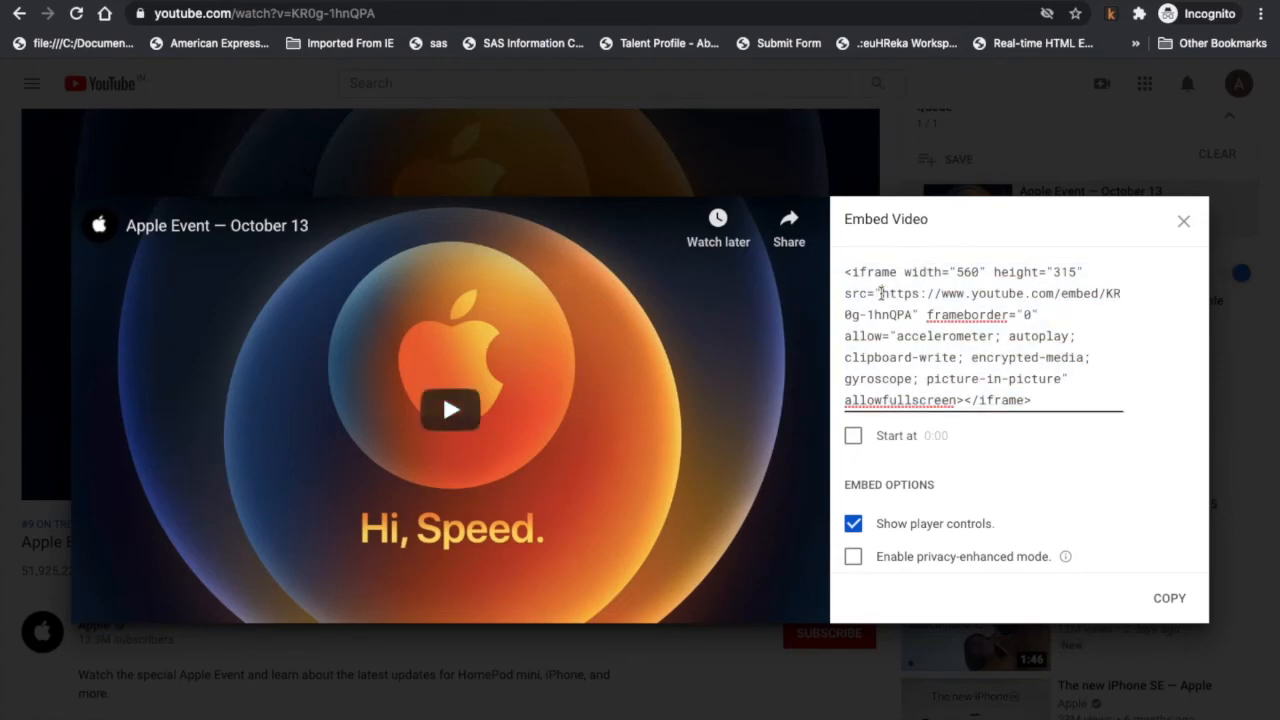
pyautogui.moveTo(880, 293); pyautogui.dragTo(912, 312)
pyautogui.click(912, 312)
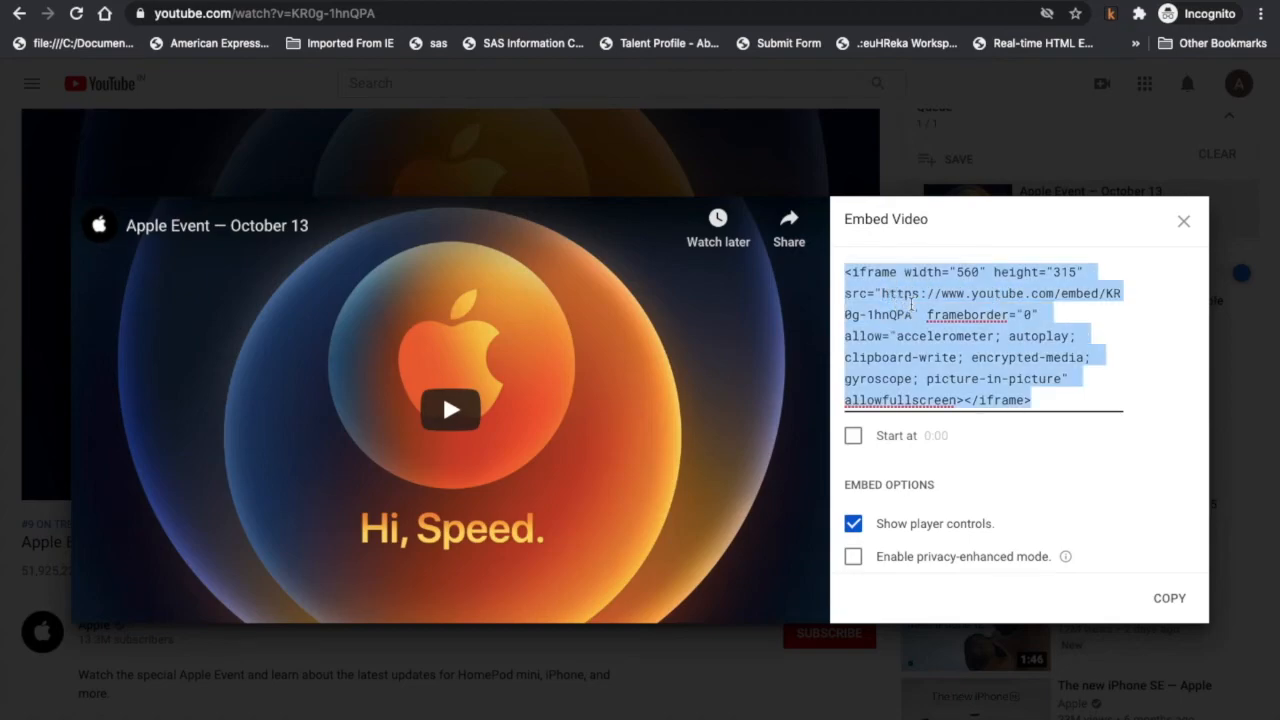
pyautogui.click(883, 293)
pyautogui.moveTo(883, 293); pyautogui.dragTo(908, 312)
pyautogui.click(908, 313)
pyautogui.click(908, 313)
pyautogui.click(908, 313)
pyautogui.click(897, 314)
pyautogui.moveTo(883, 293); pyautogui.dragTo(908, 313)
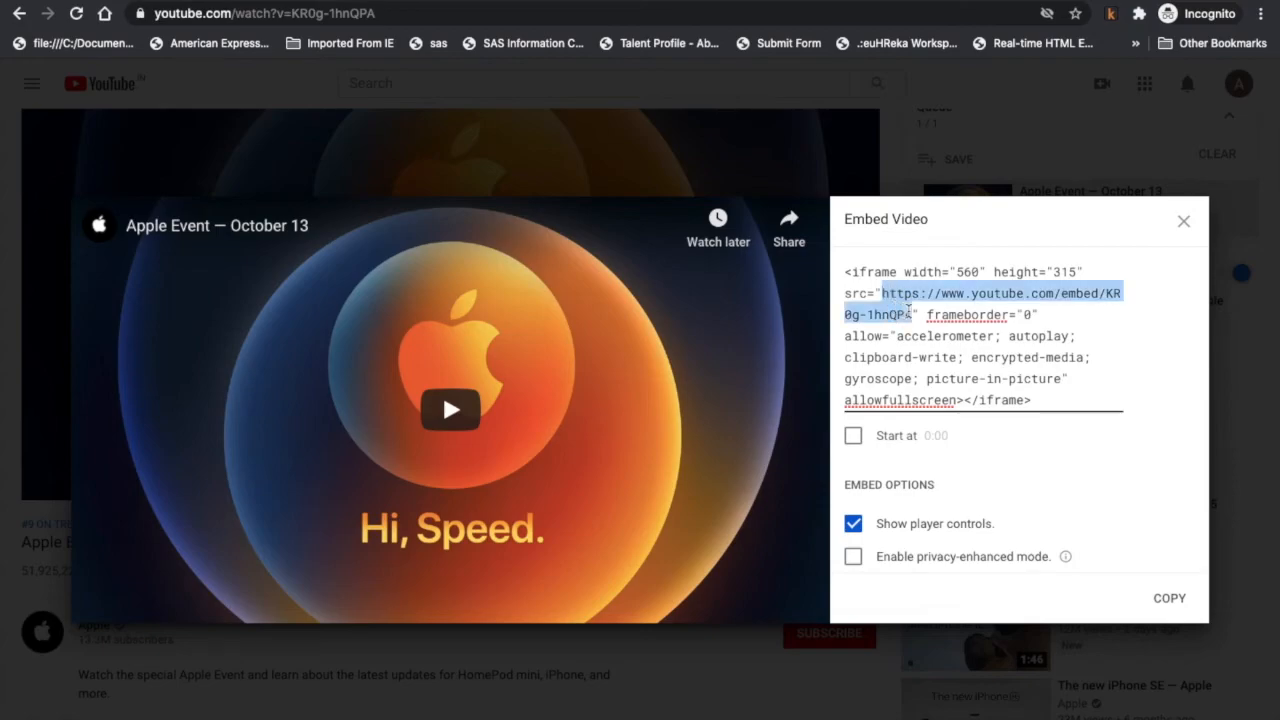
pyautogui.click(908, 313)
pyautogui.click(908, 312)
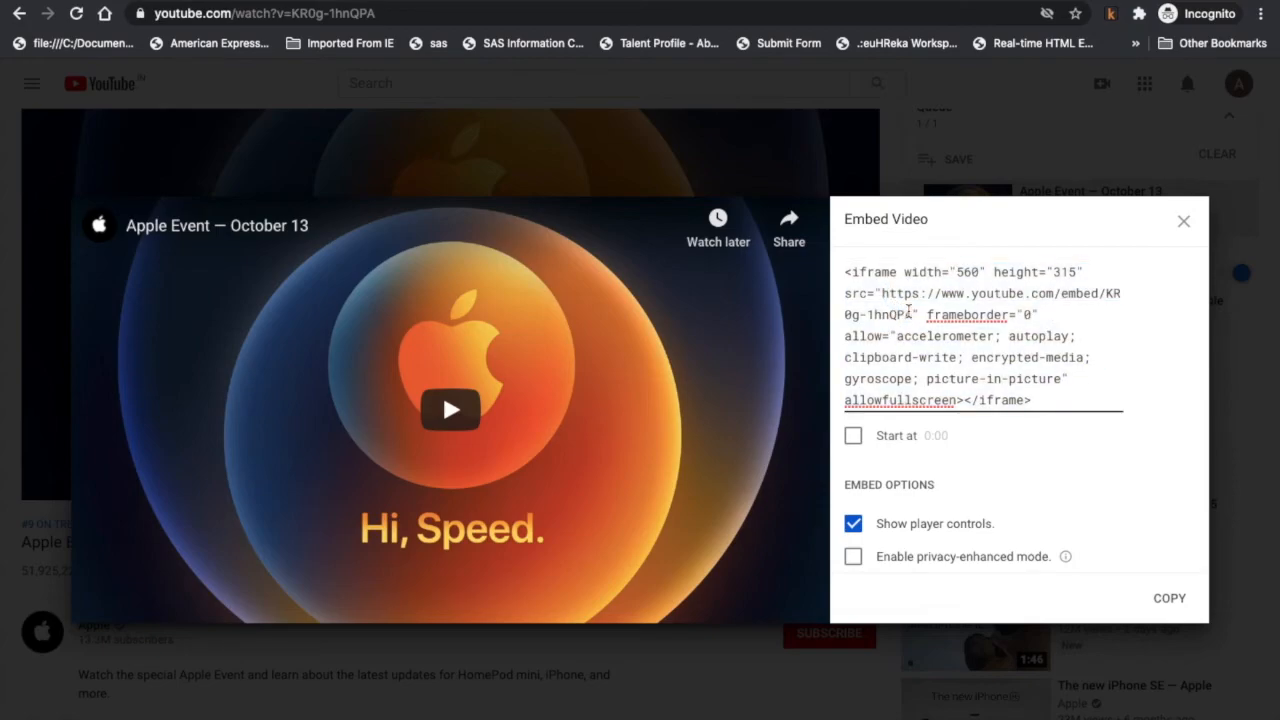
pyautogui.moveTo(908, 312); pyautogui.dragTo(879, 293)
pyautogui.hotkey('ctrl', 'c')
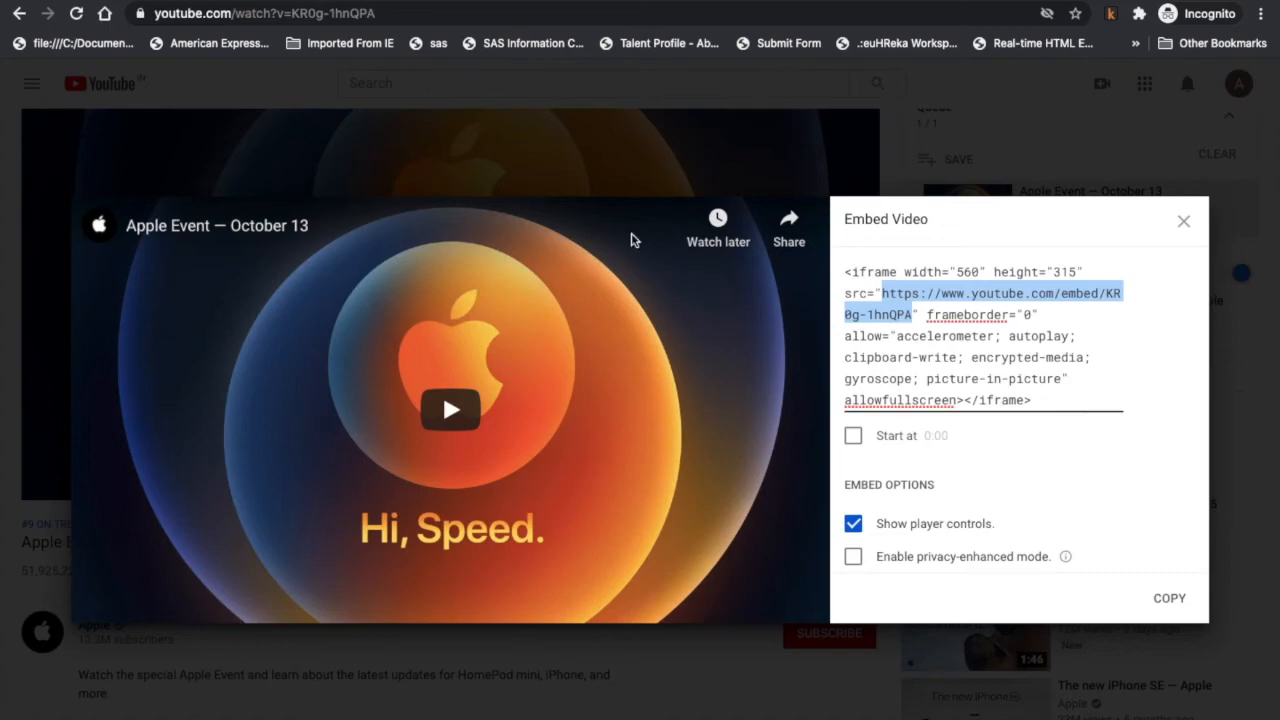
# Return to the stanshare listing, paste the copied embed address as My Show's YouTube URL and add the video.
pyautogui.click(142, 1)
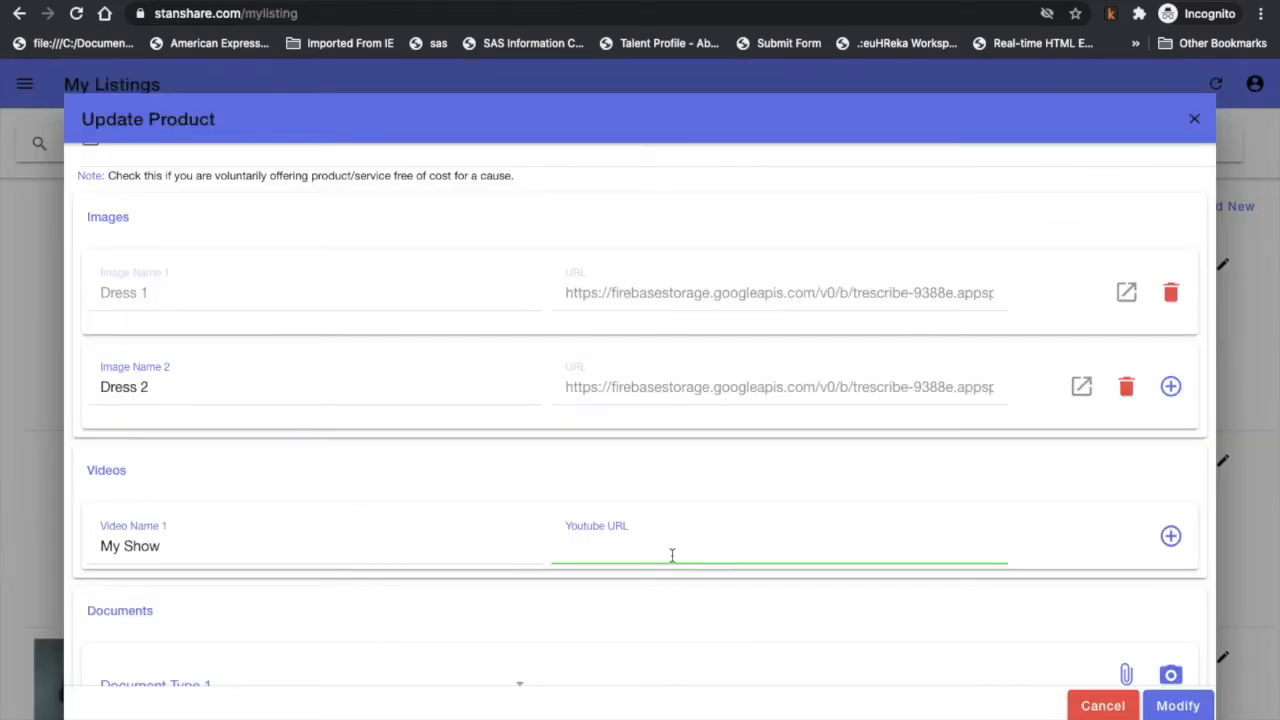
pyautogui.hotkey('ctrl', 'v')
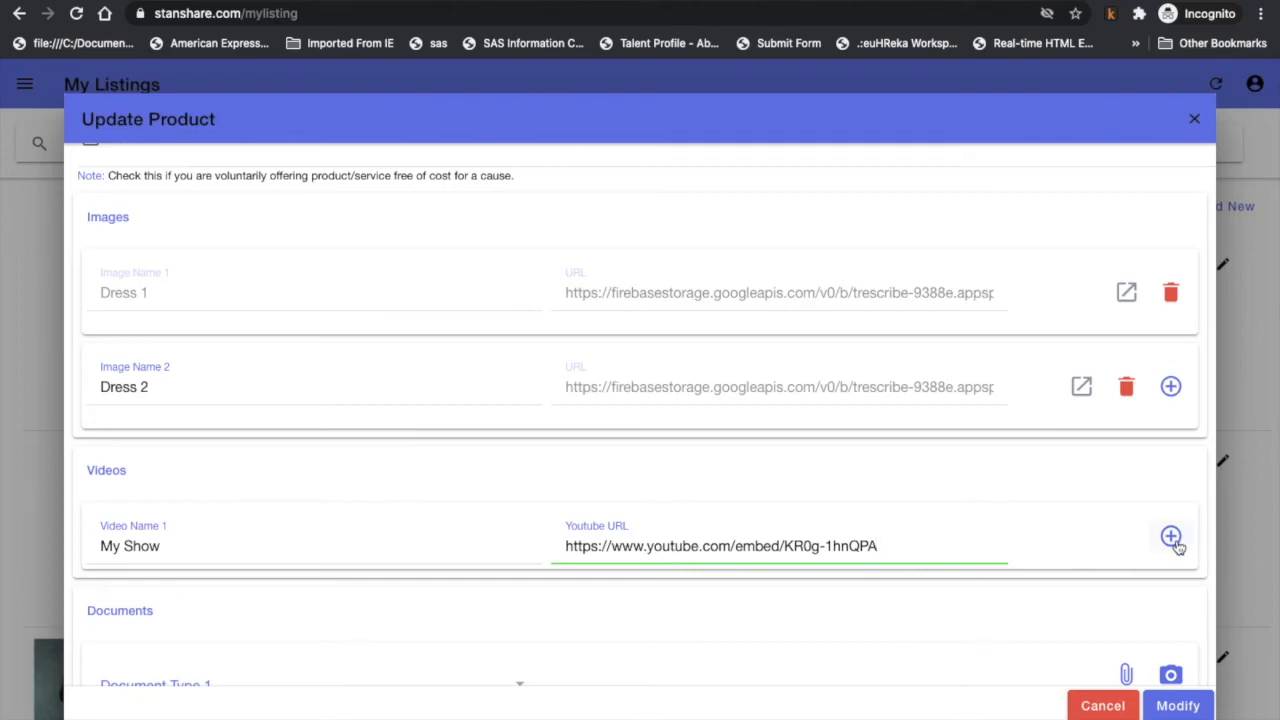
pyautogui.click(1171, 538)
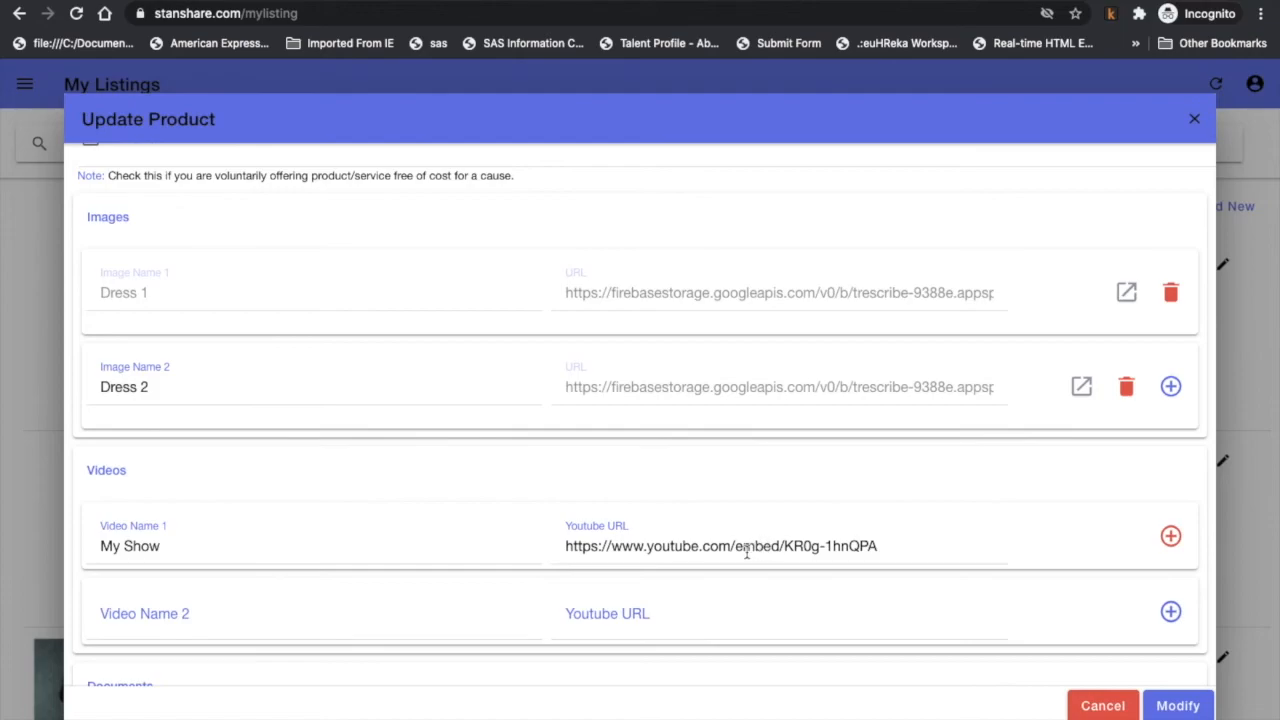
# Set the type of the product's first document to Other.
pyautogui.scroll(-3, 786, 550)
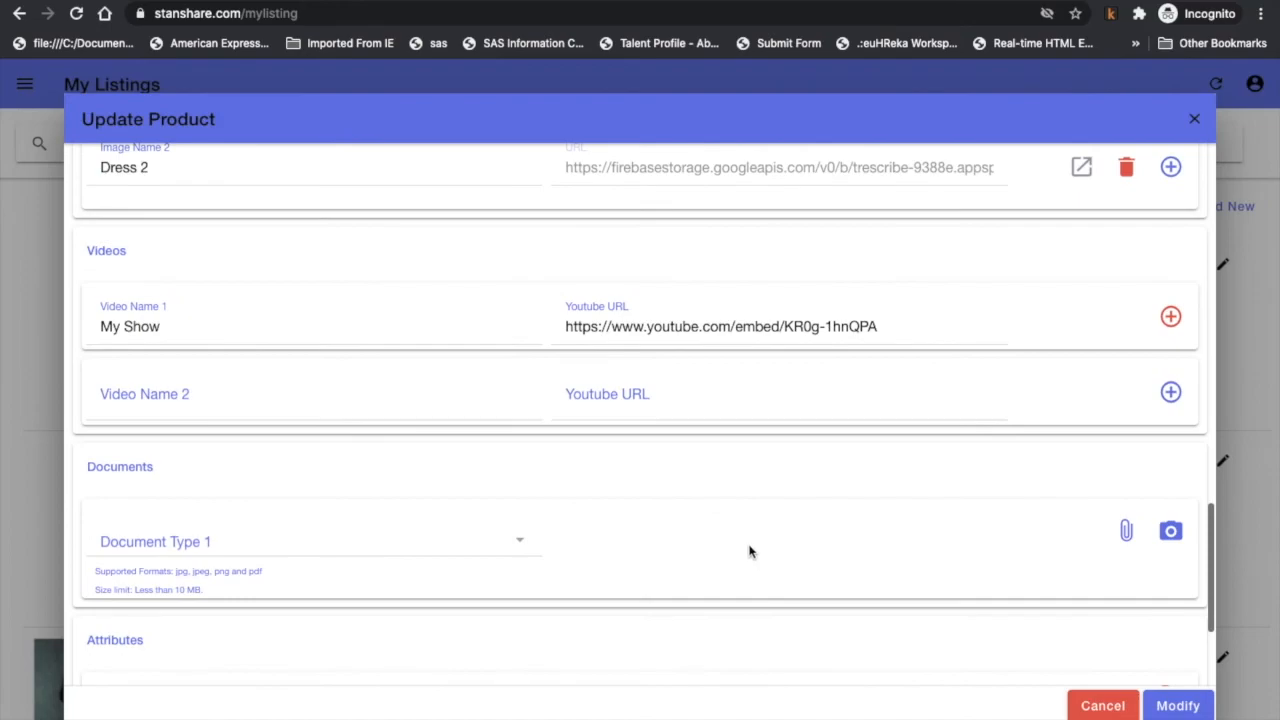
pyautogui.click(406, 544)
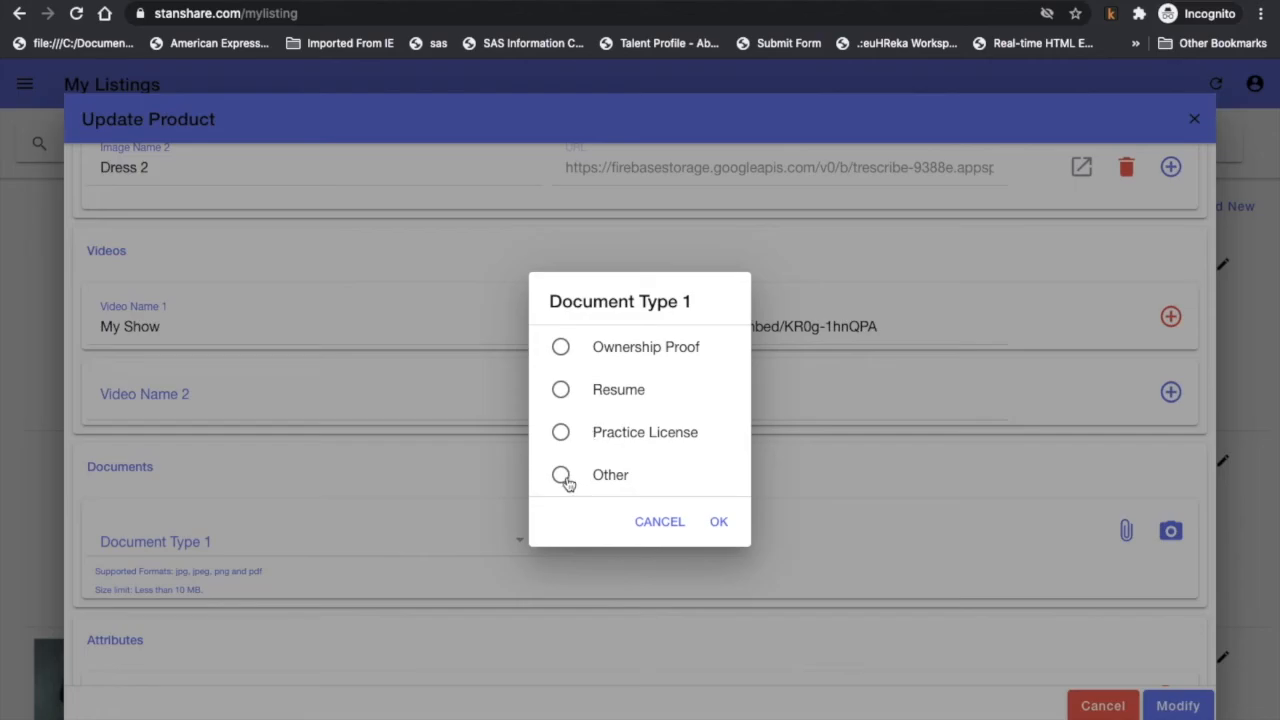
pyautogui.click(719, 522)
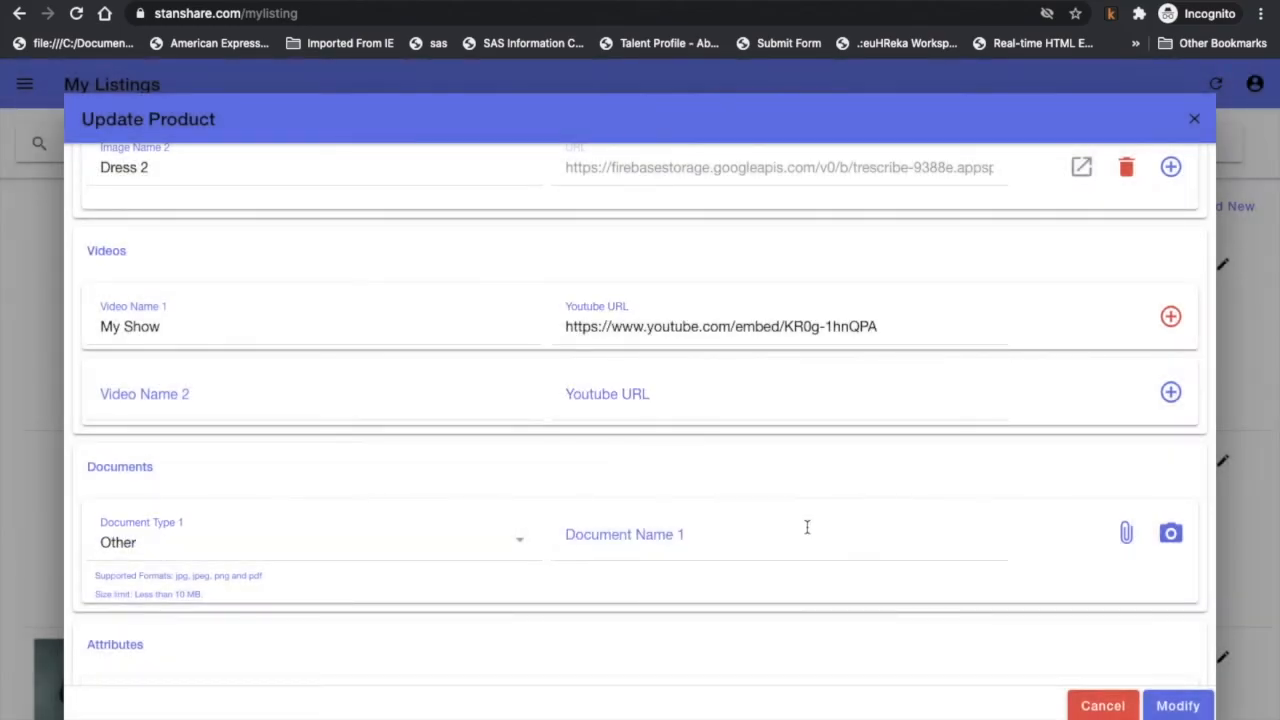
pyautogui.click(400, 541)
pyautogui.click(659, 522)
pyautogui.scroll(-3, 651, 600)
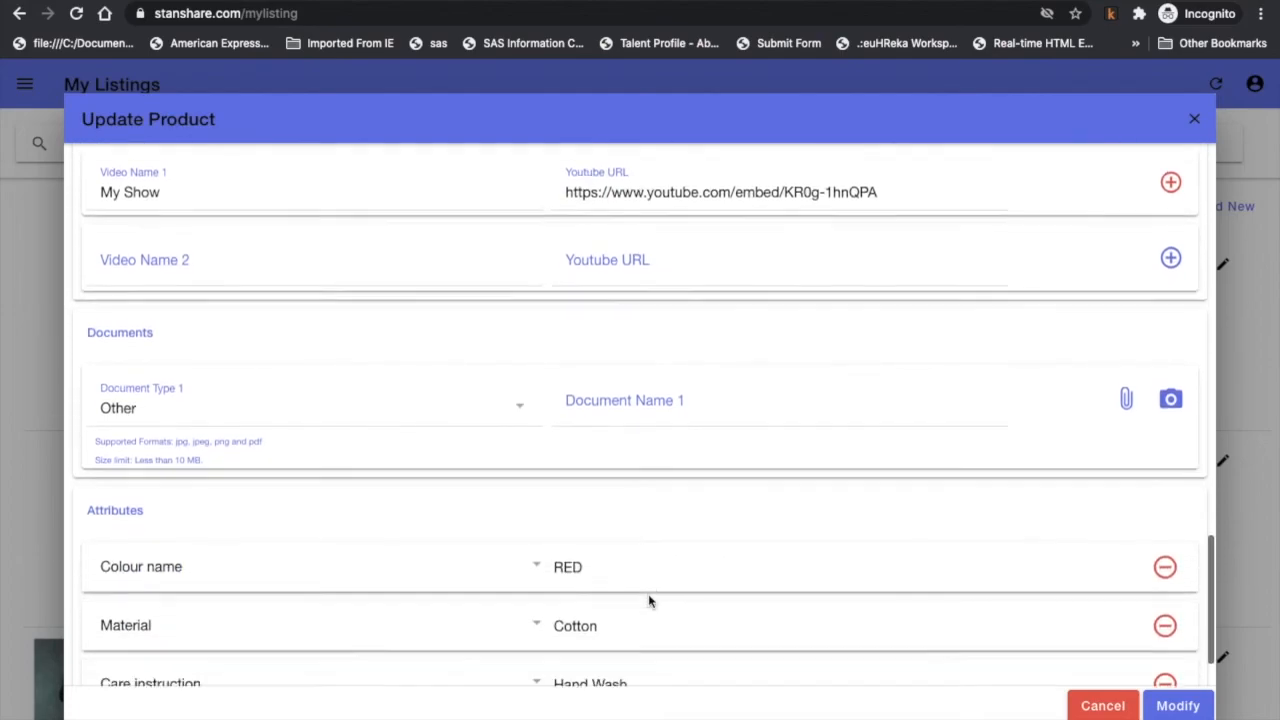
pyautogui.scroll(-1, 466, 527)
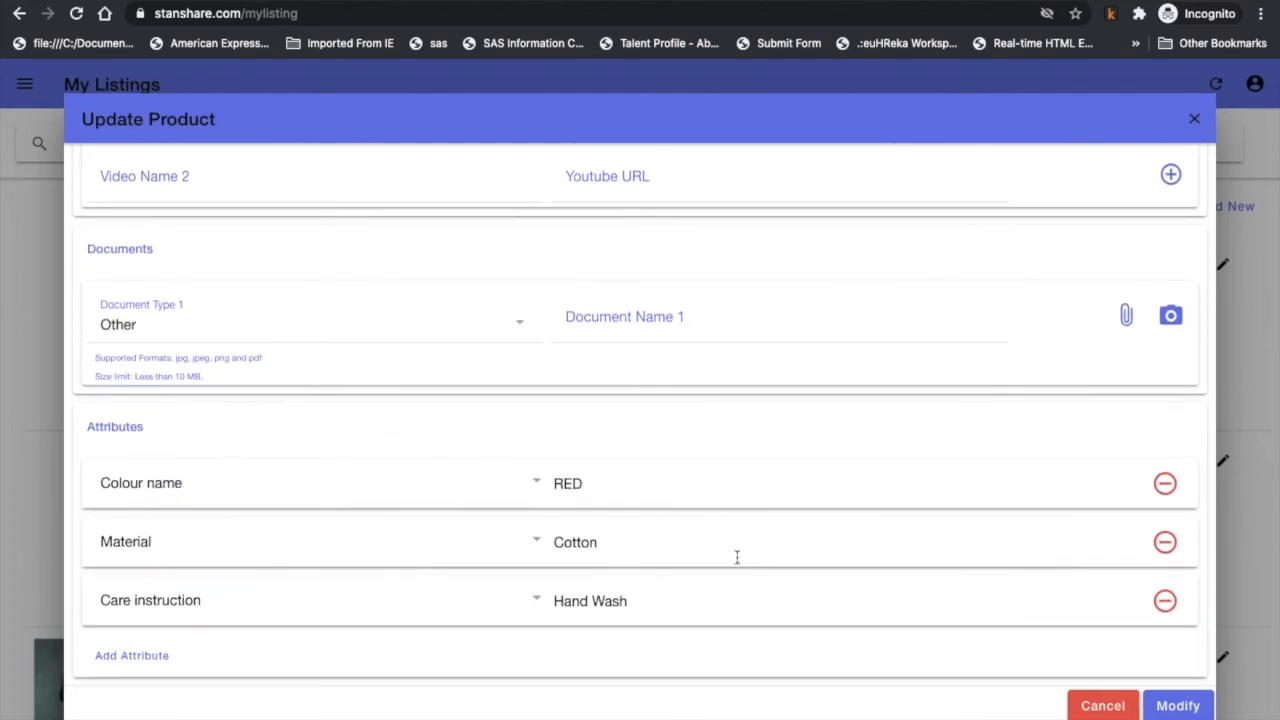
# Save the modified product and reopen the list of the account's own listings.
pyautogui.click(1180, 707)
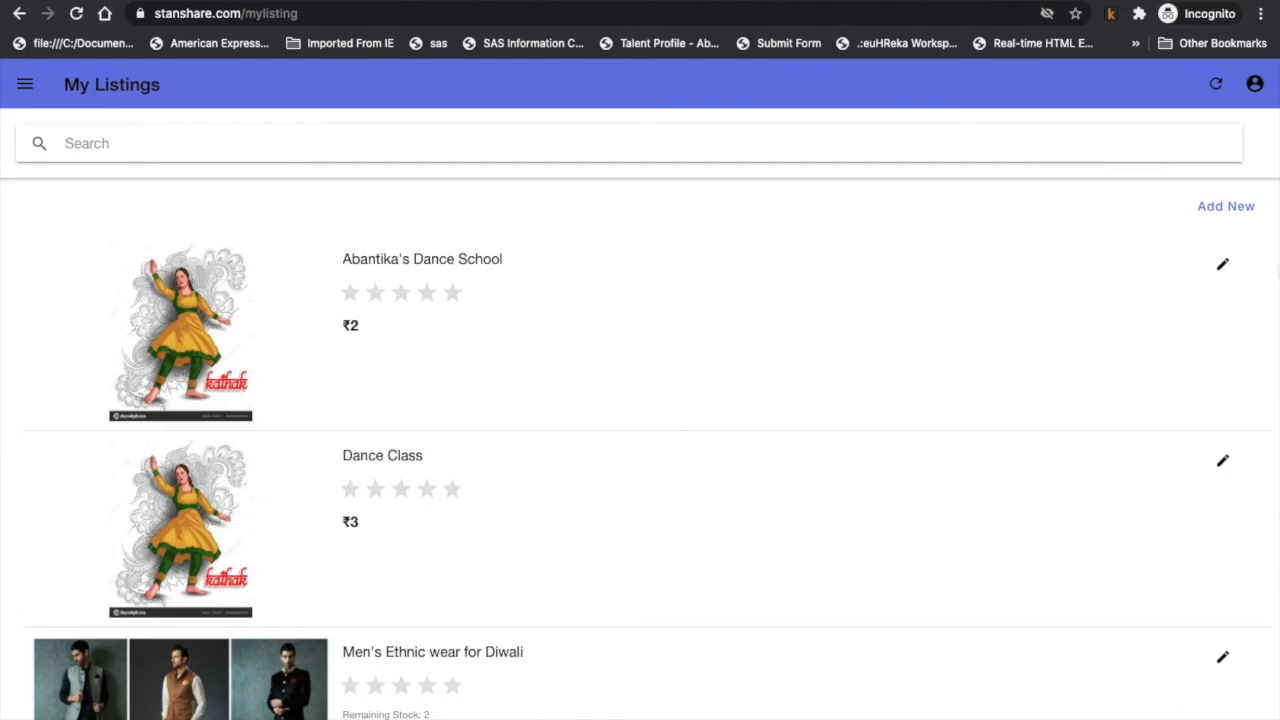
pyautogui.click(1256, 94)
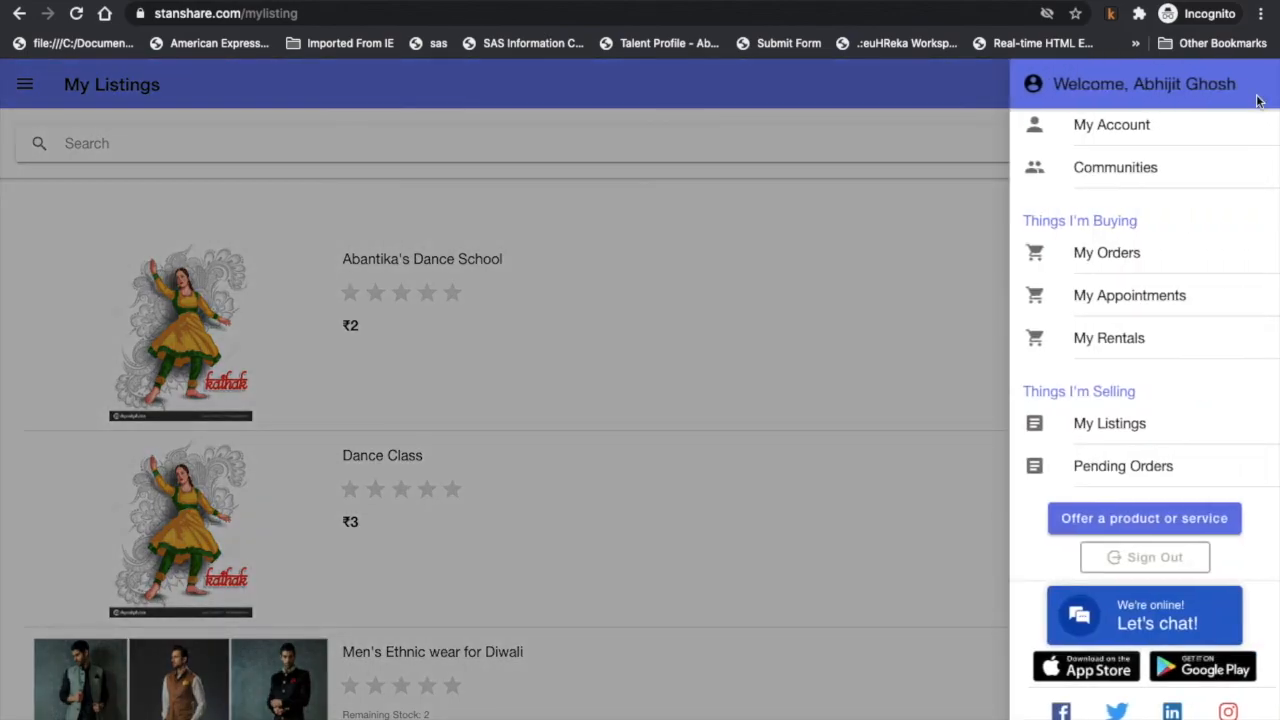
pyautogui.click(1110, 424)
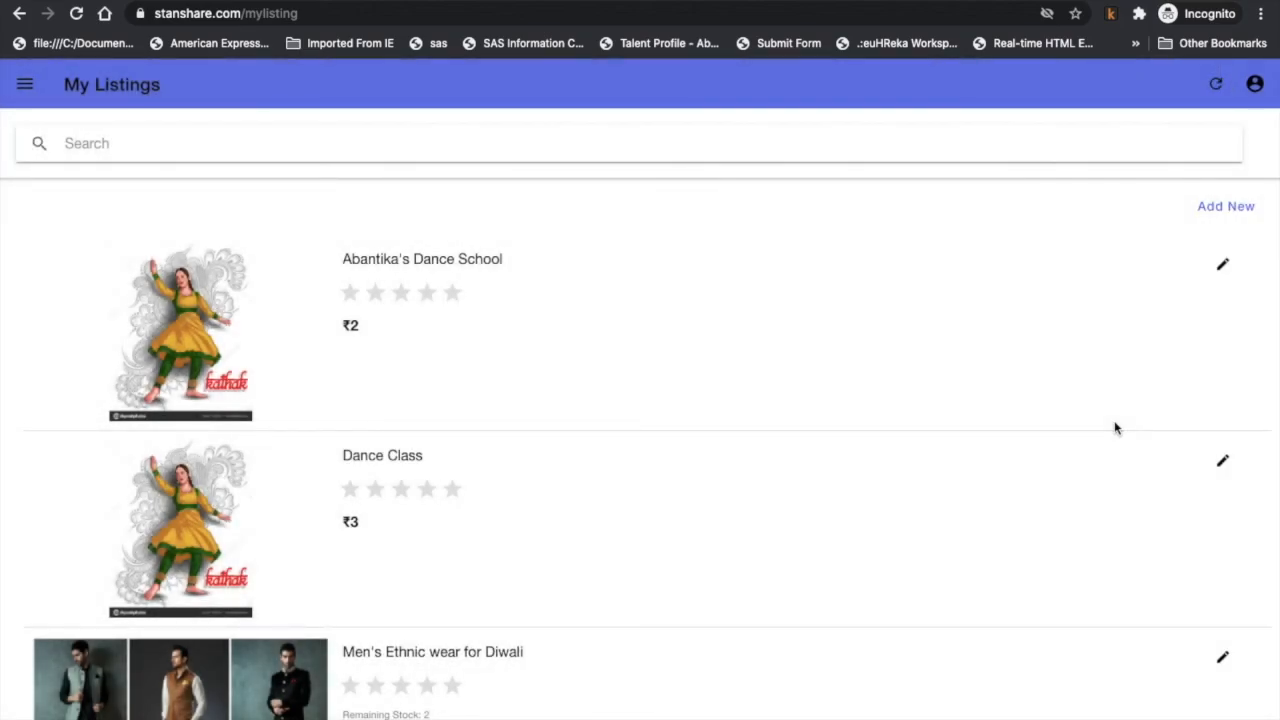
pyautogui.click(1252, 88)
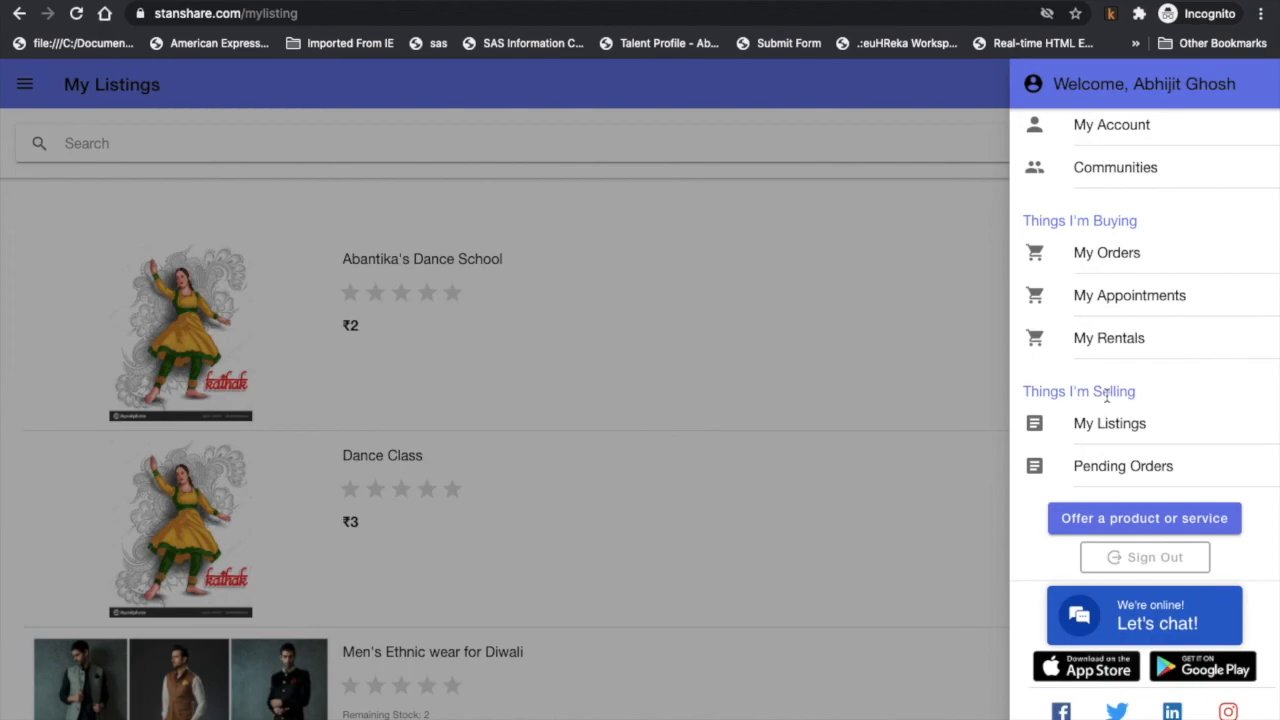
pyautogui.click(1104, 430)
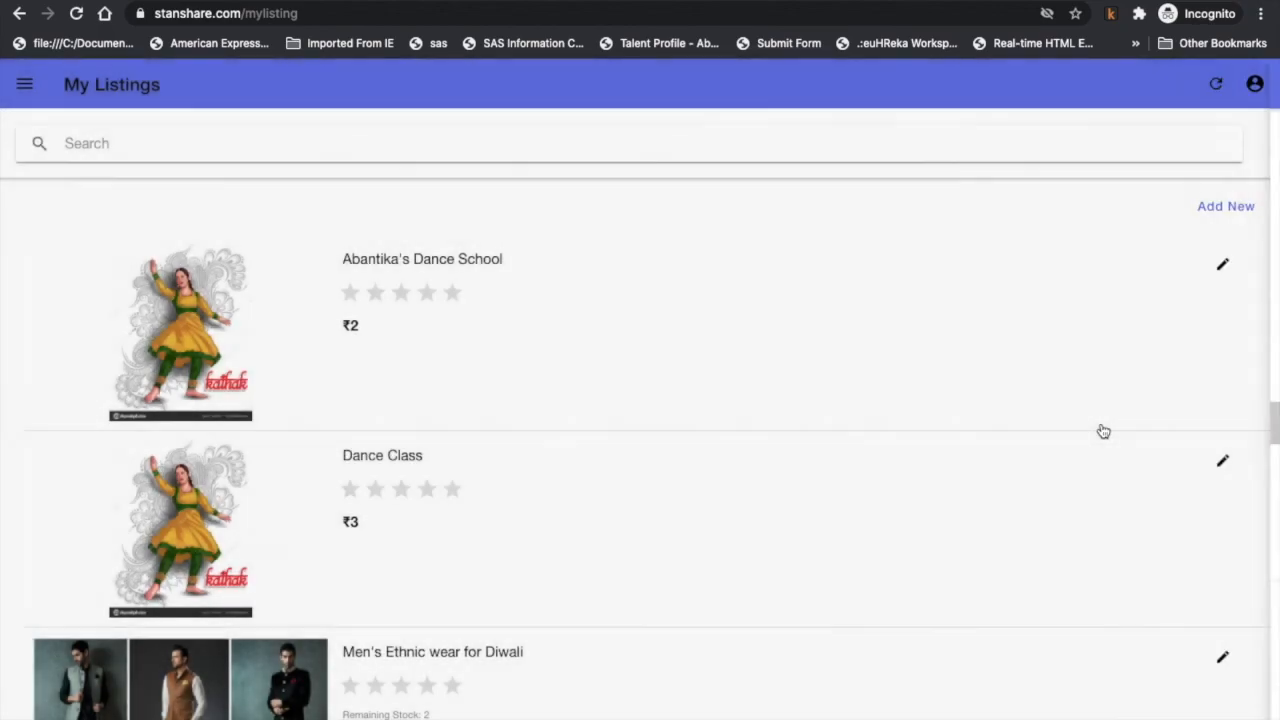
# Open the Western Dress Collection (Summer) listing for editing, review its details from product name to attributes, and close it without changes.
pyautogui.scroll(-5, 881, 532)
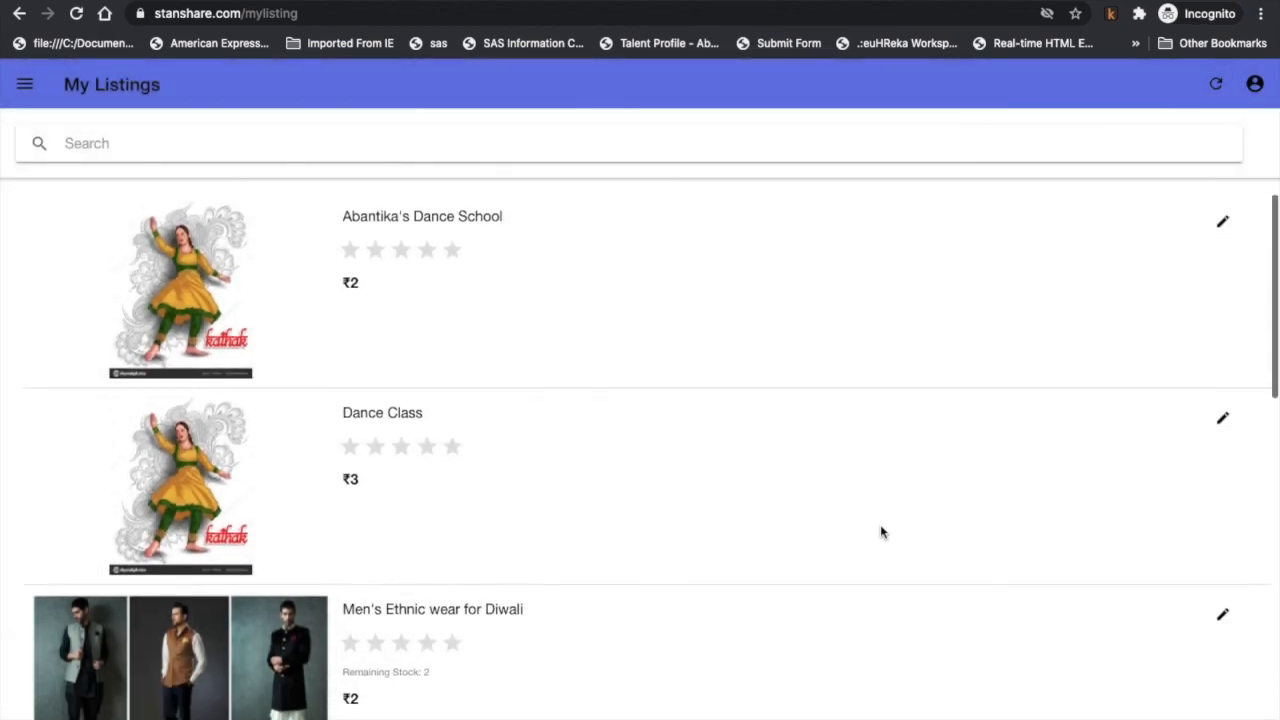
pyautogui.scroll(-5, 880, 532)
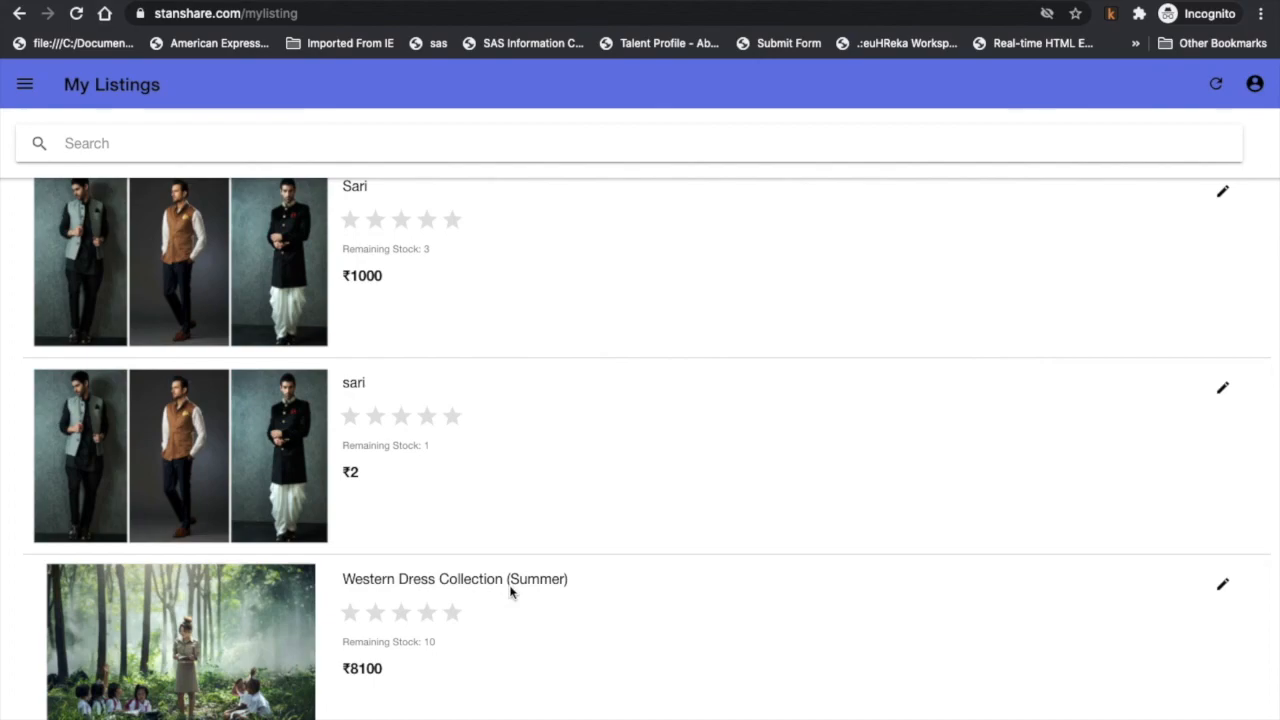
pyautogui.click(1222, 586)
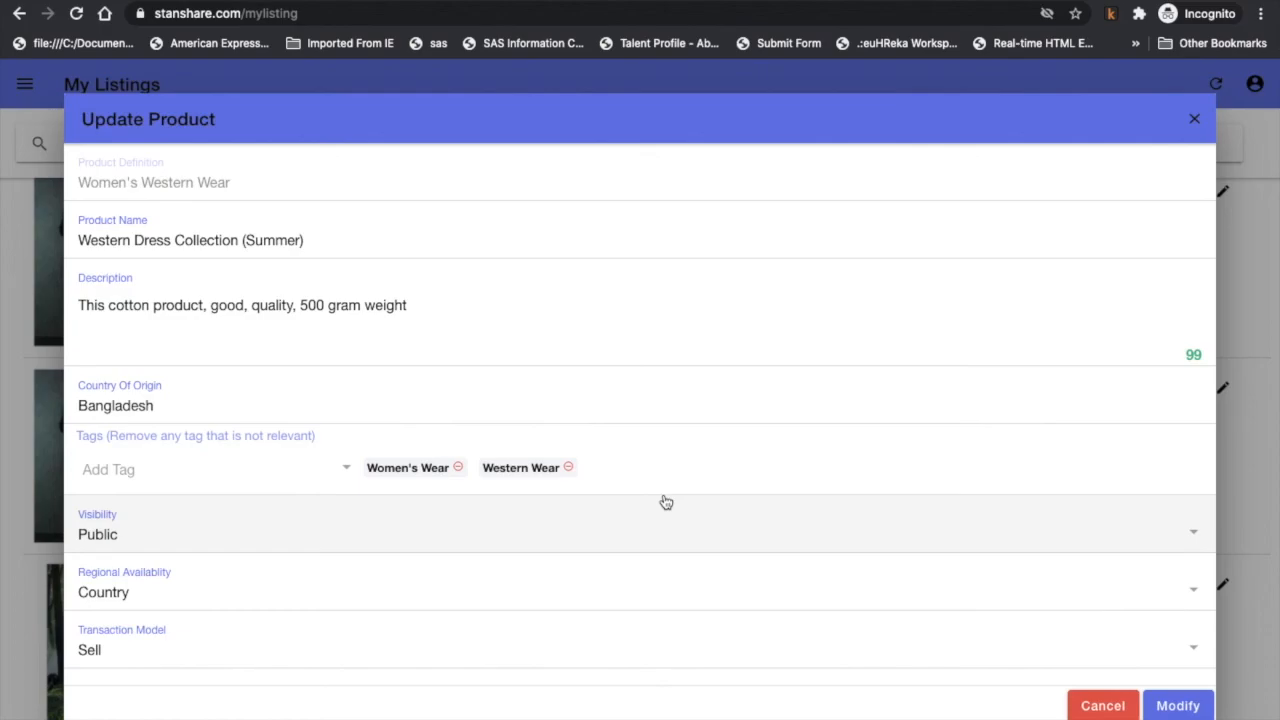
pyautogui.scroll(-5, 666, 502)
pyautogui.scroll(-10, 666, 502)
pyautogui.scroll(-10, 663, 500)
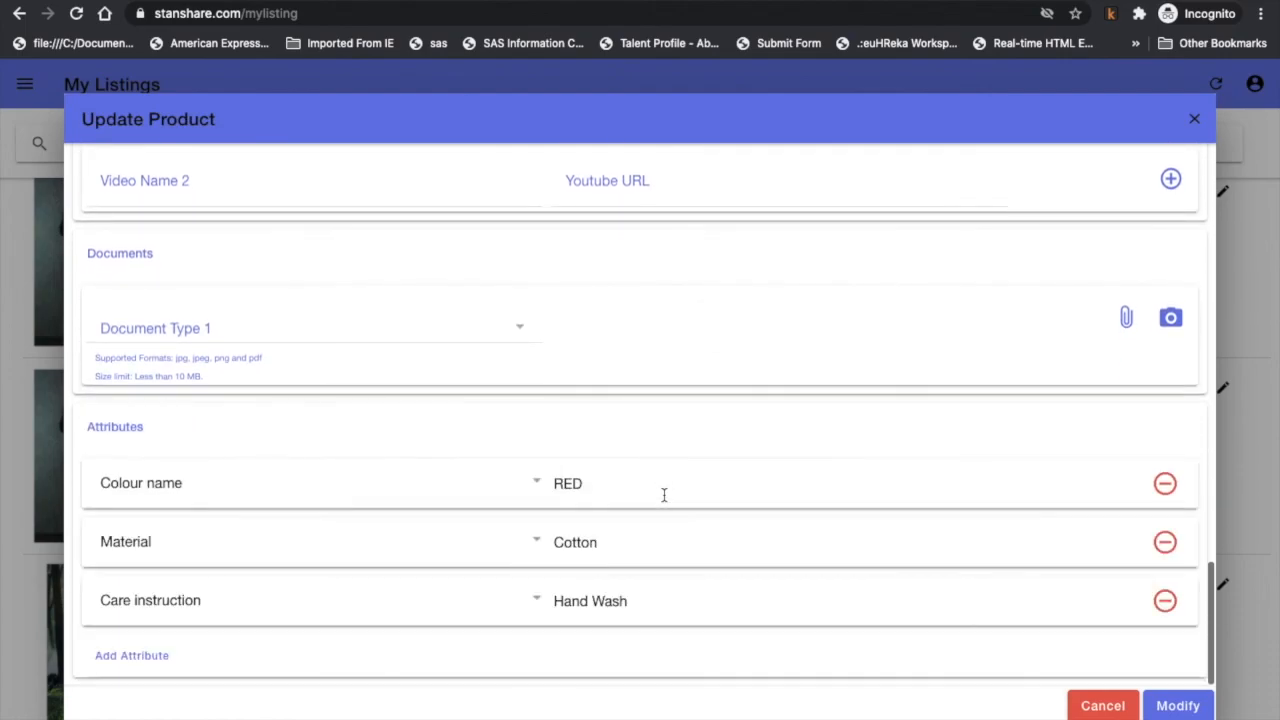
pyautogui.scroll(20, 663, 495)
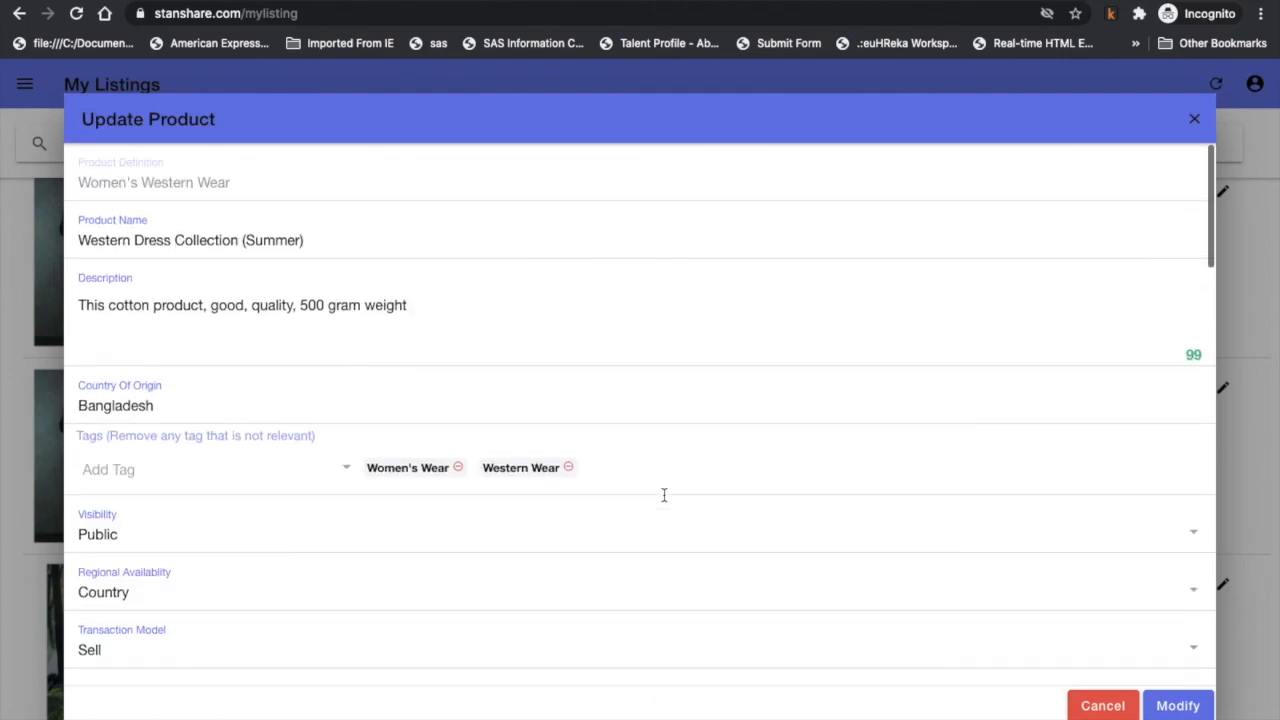
pyautogui.click(1194, 121)
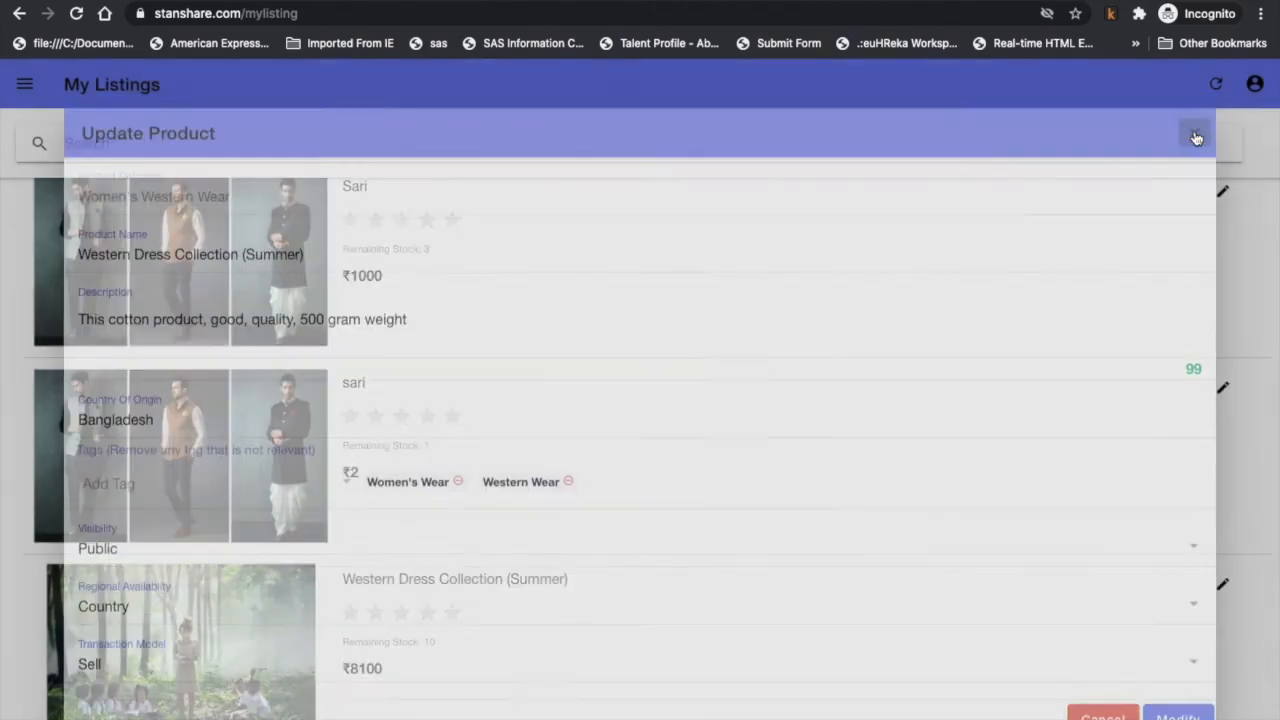
# Open the pending orders for the items the account is selling.
pyautogui.scroll(4, 930, 389)
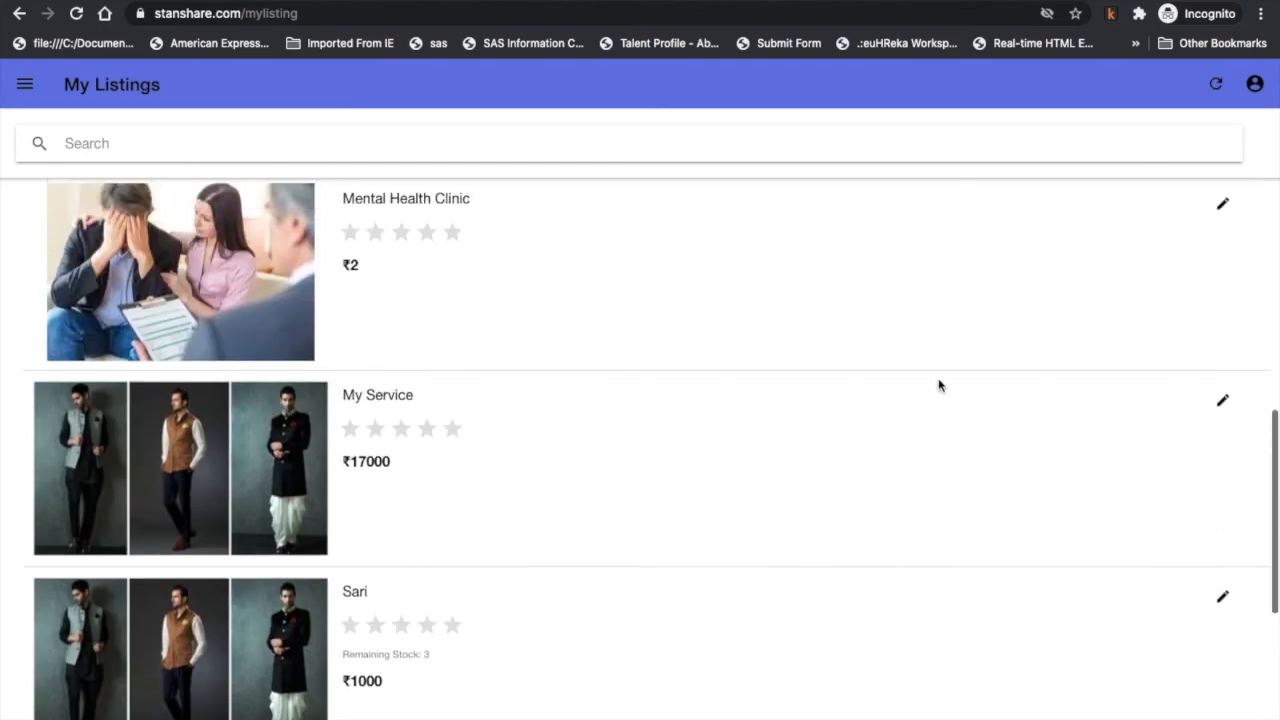
pyautogui.scroll(1, 938, 386)
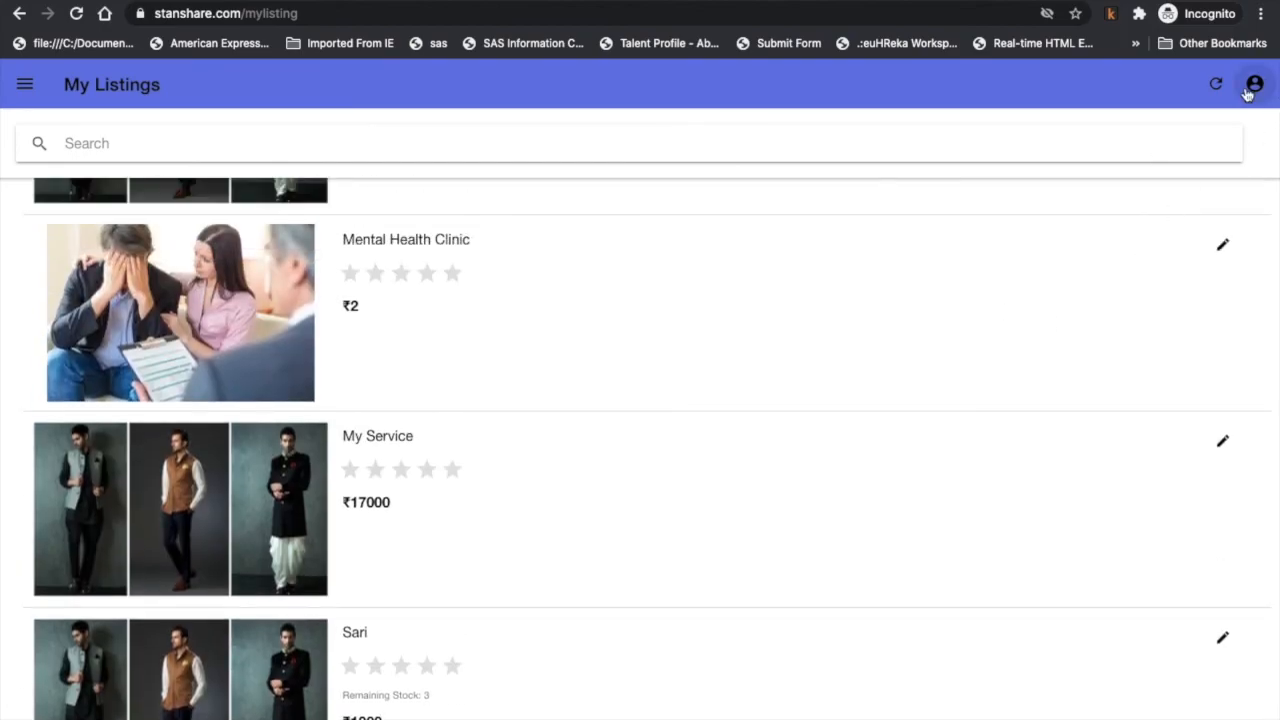
pyautogui.click(1253, 86)
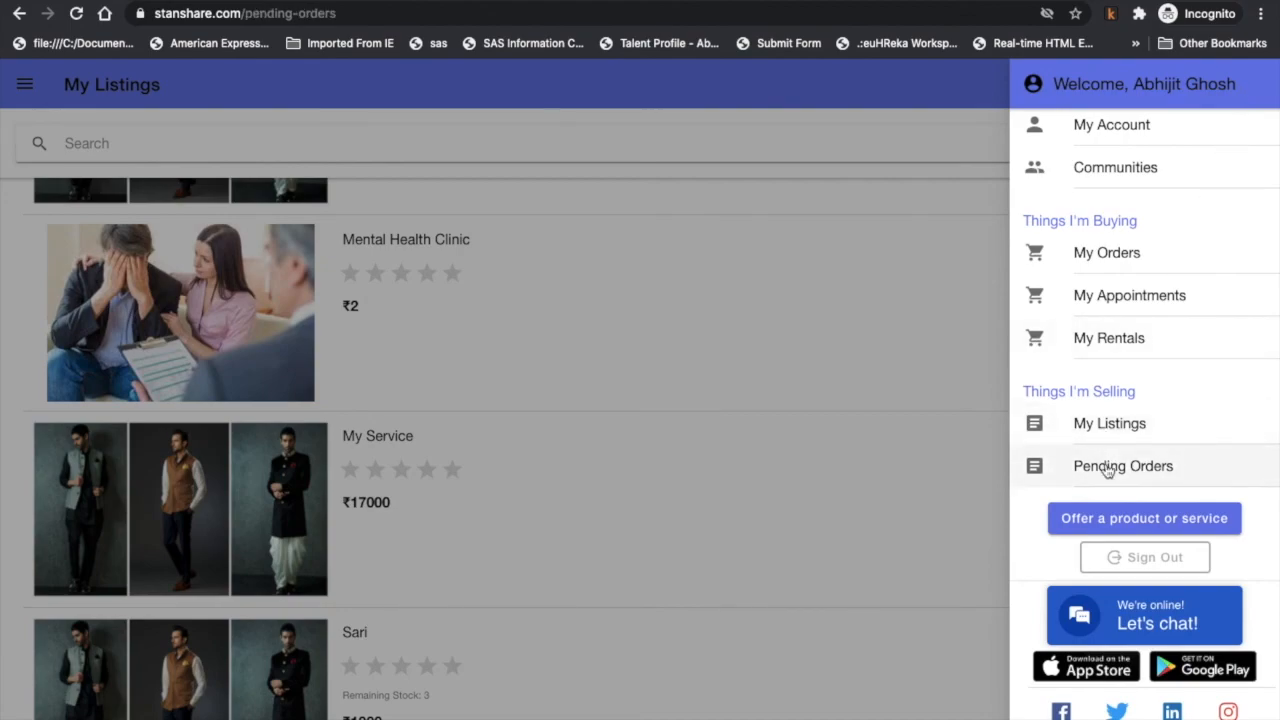
pyautogui.click(1107, 468)
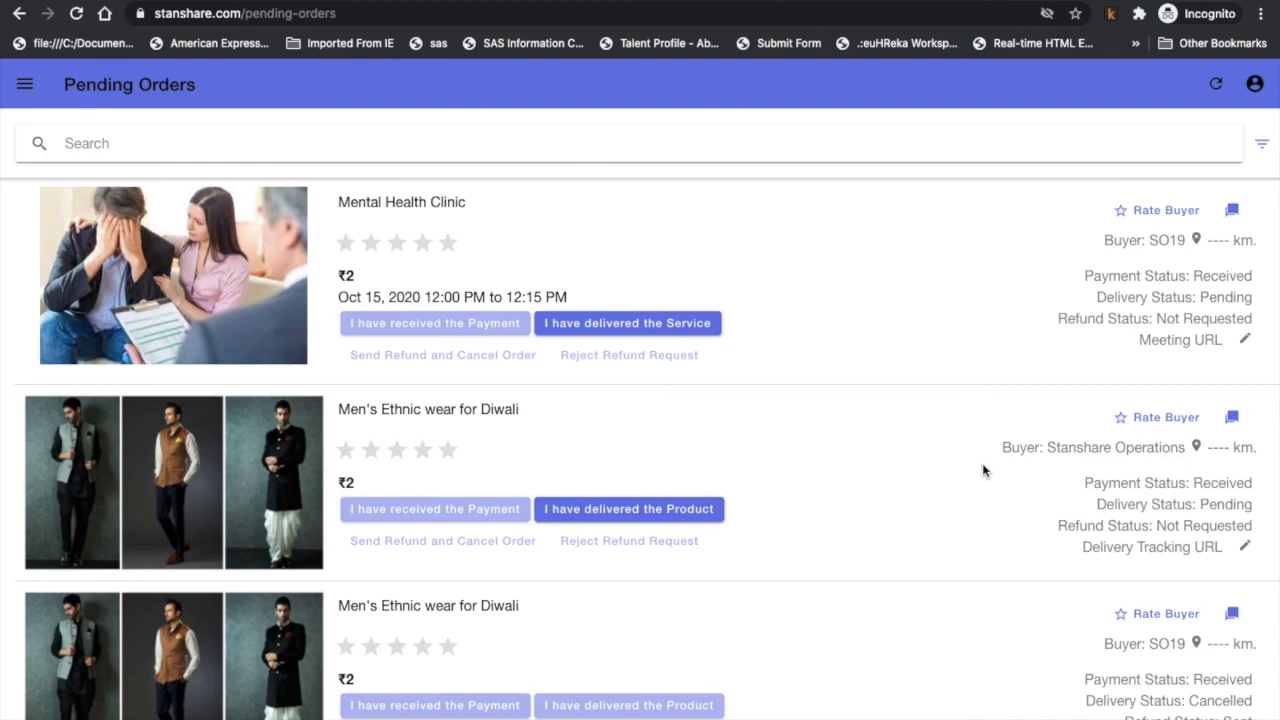
# Bring up the account's buying and selling options from the pending orders page.
pyautogui.click(1256, 85)
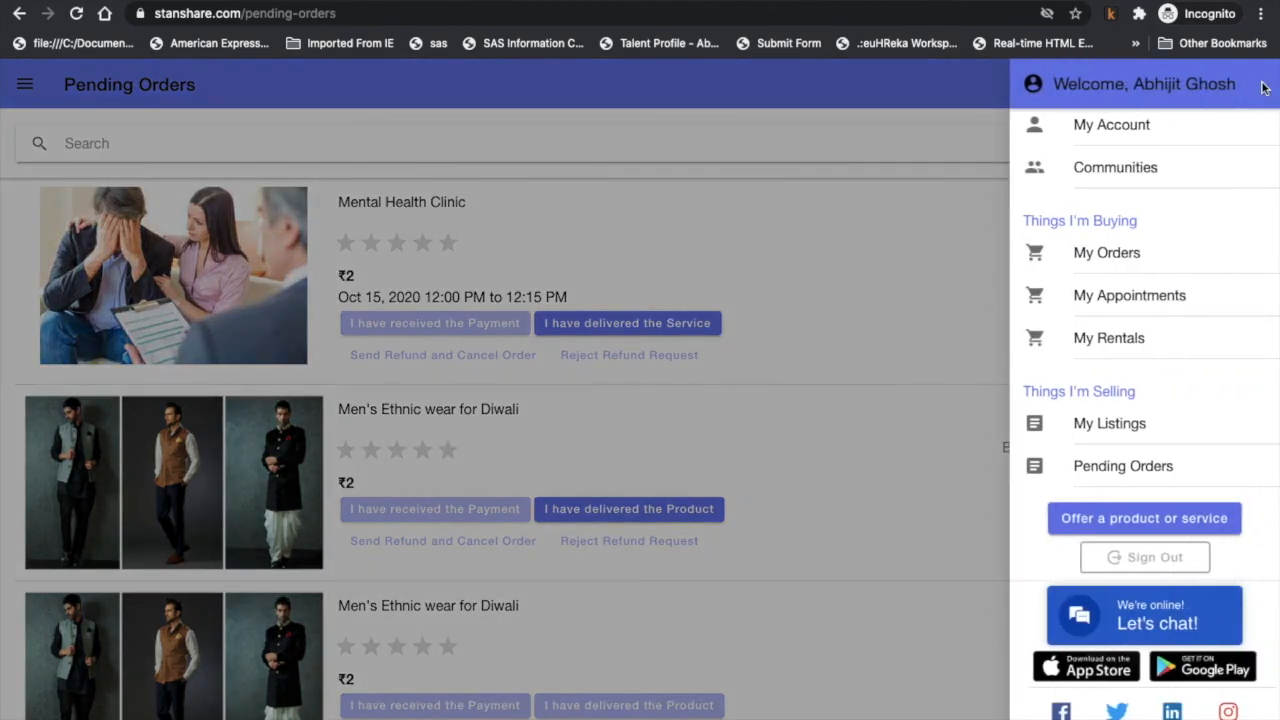